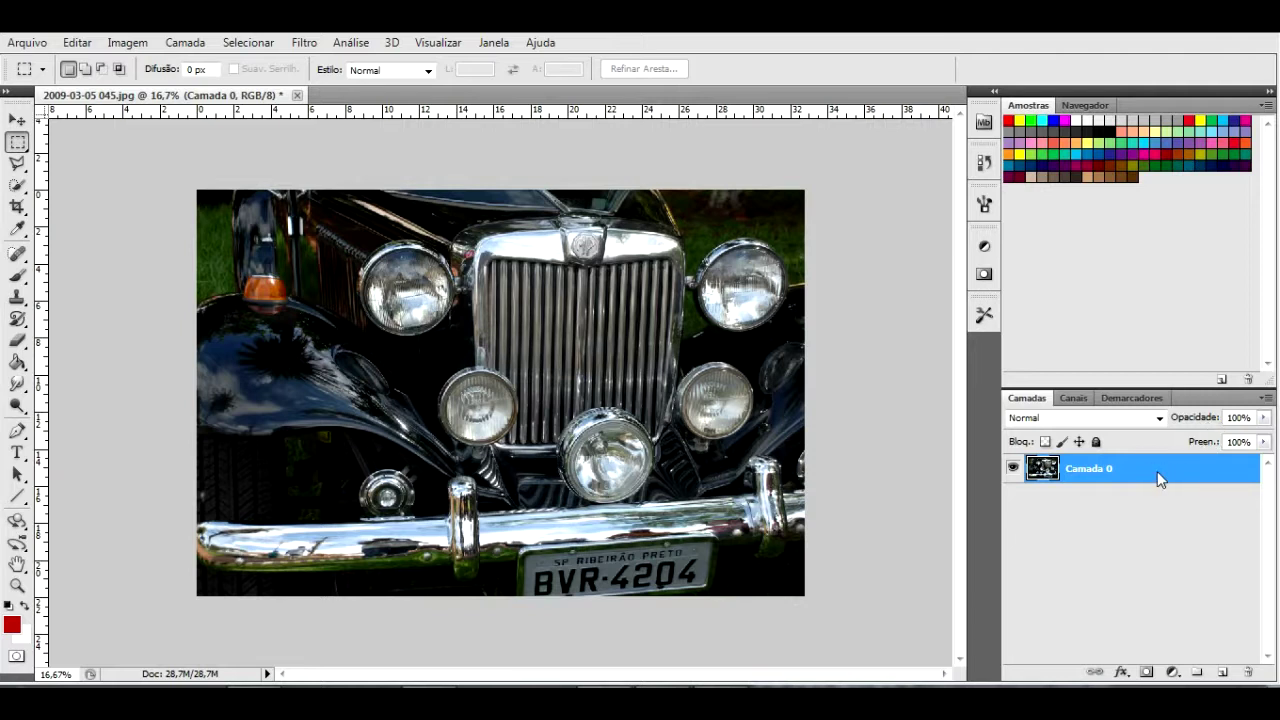
- Duplicate Camada 0 with Ctrl+J to create the Camada 0 cópia layer
key(ctrl+j)
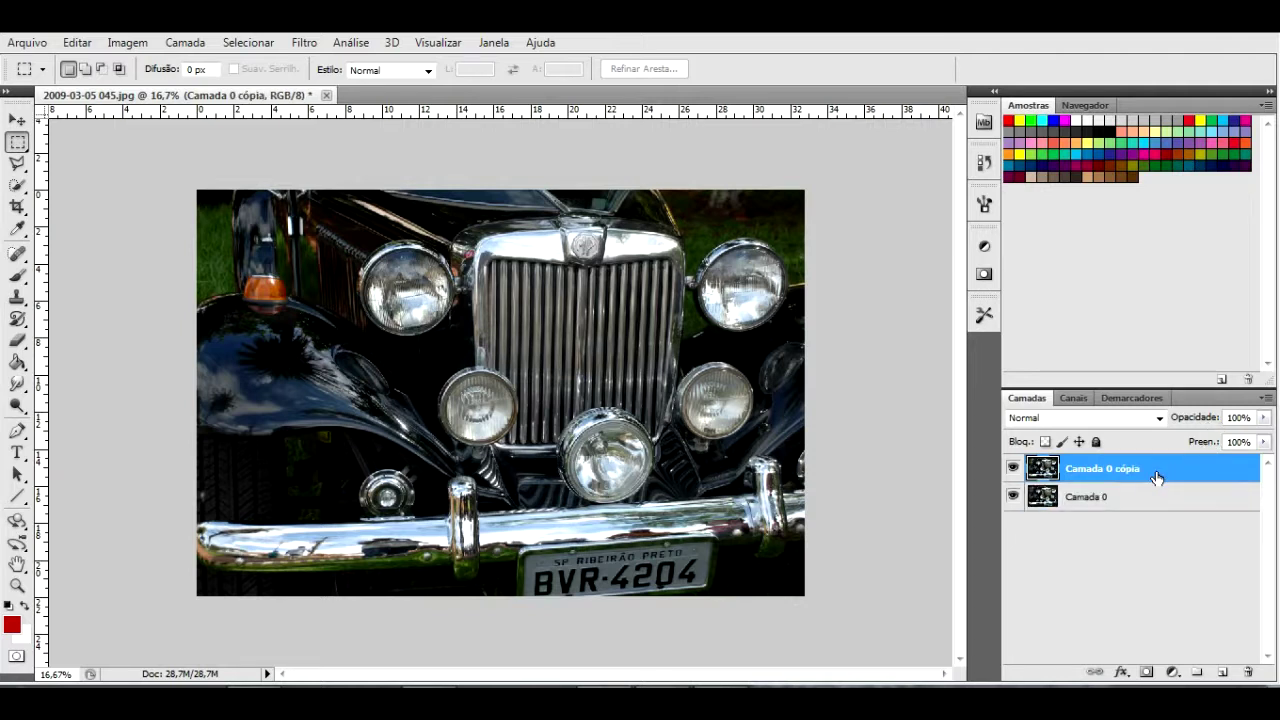
- Make another copy of the photo layer and rename the top two copies r and g
key(ctrl+j)
key(ctrl+j)
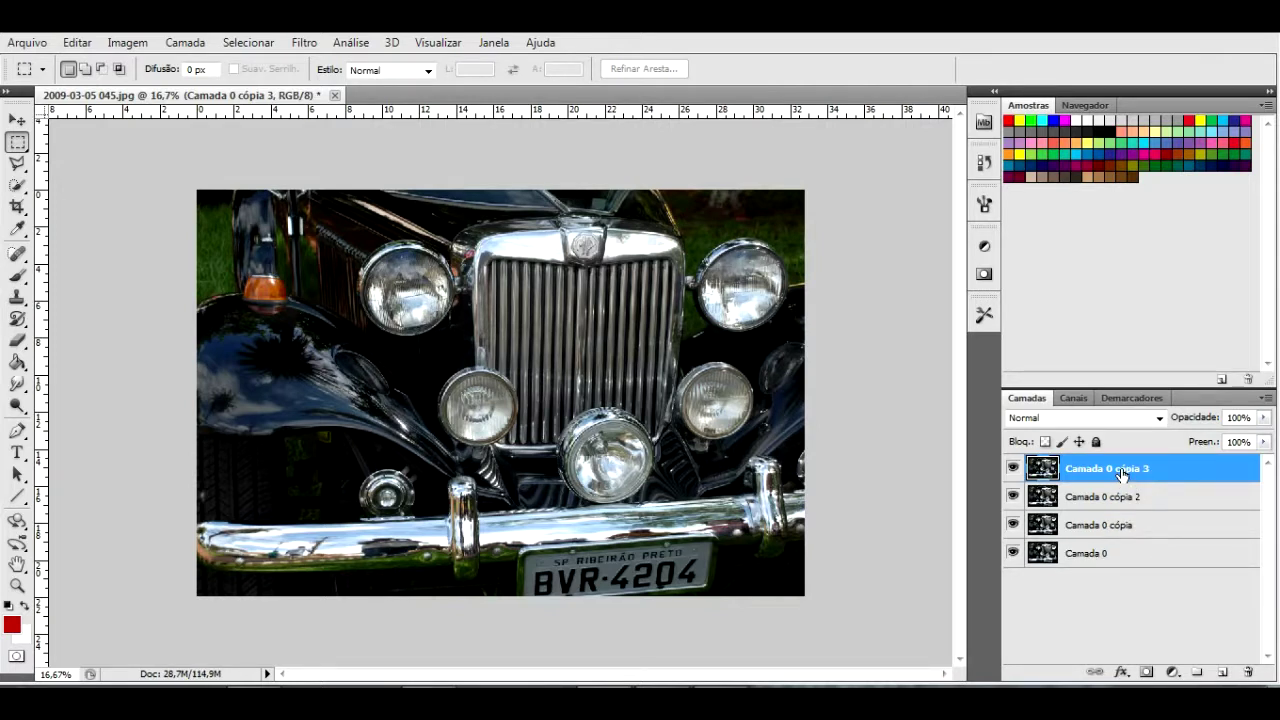
double_click(1121, 474)
text(r)
key(Return)
double_click(1090, 500)
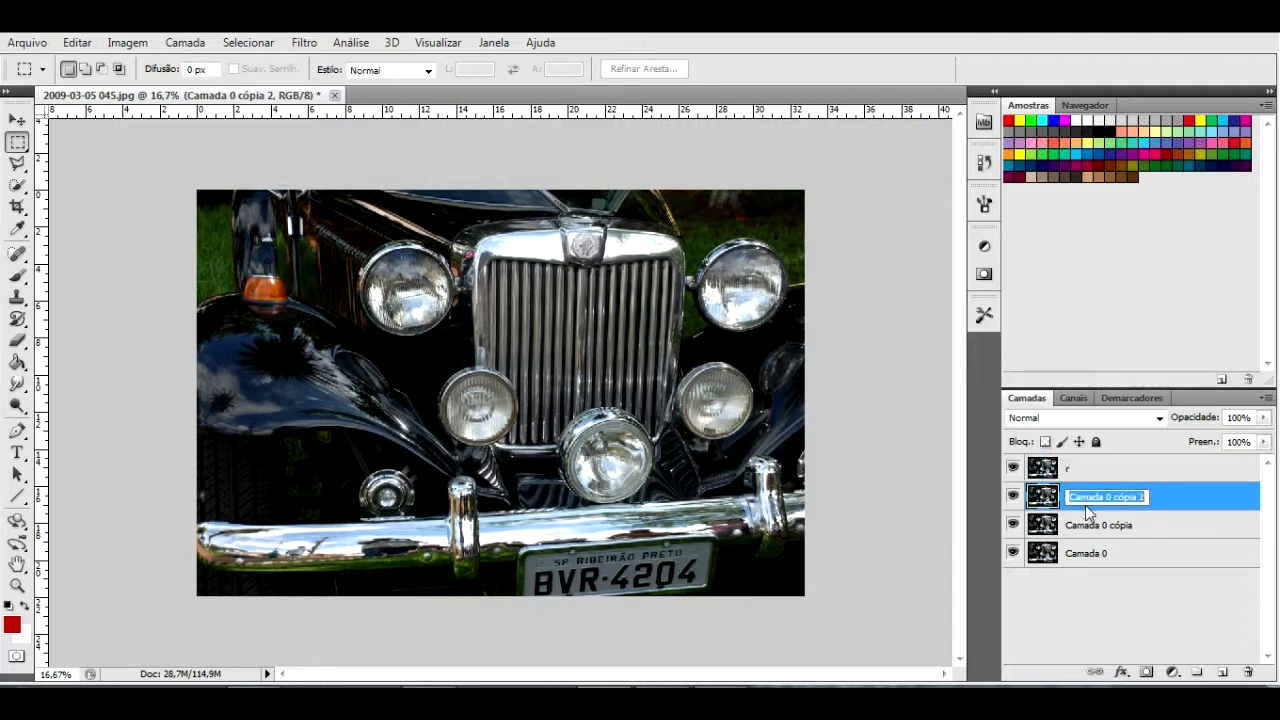
text(g)
key(Return)
- Rename the lowest copy b and select layer r
double_click(1118, 525)
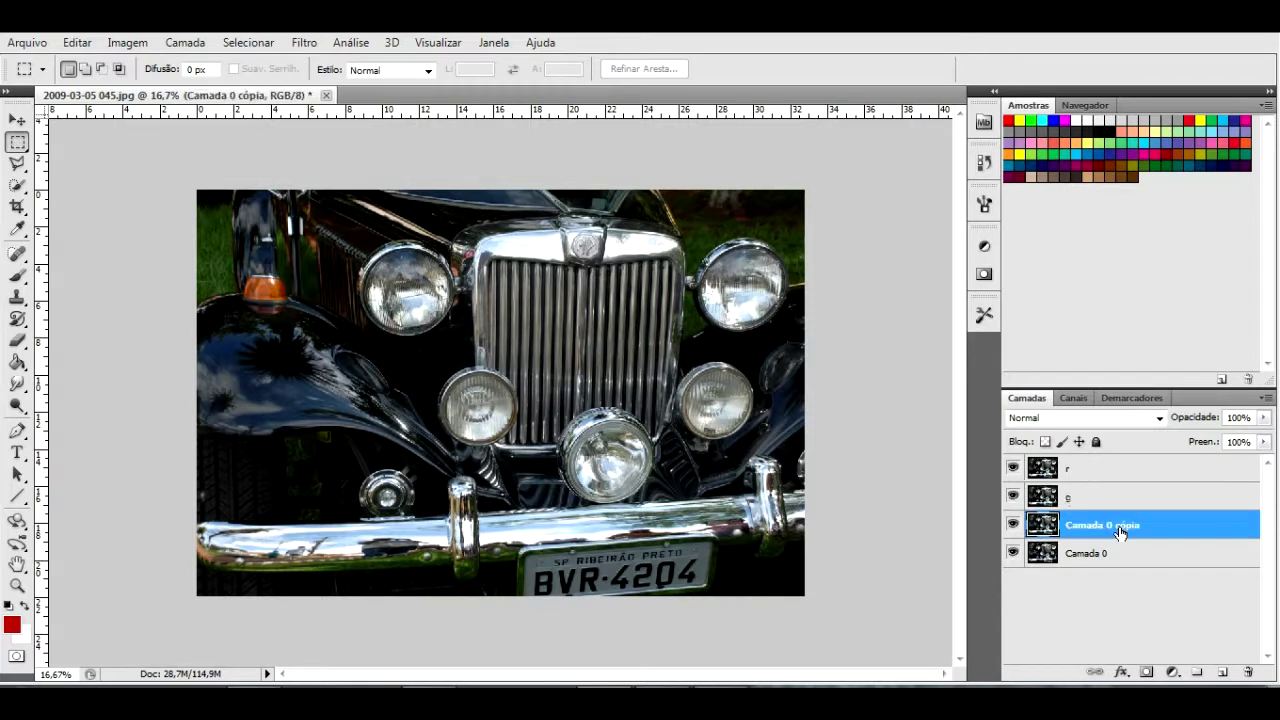
text(b)
key(Return)
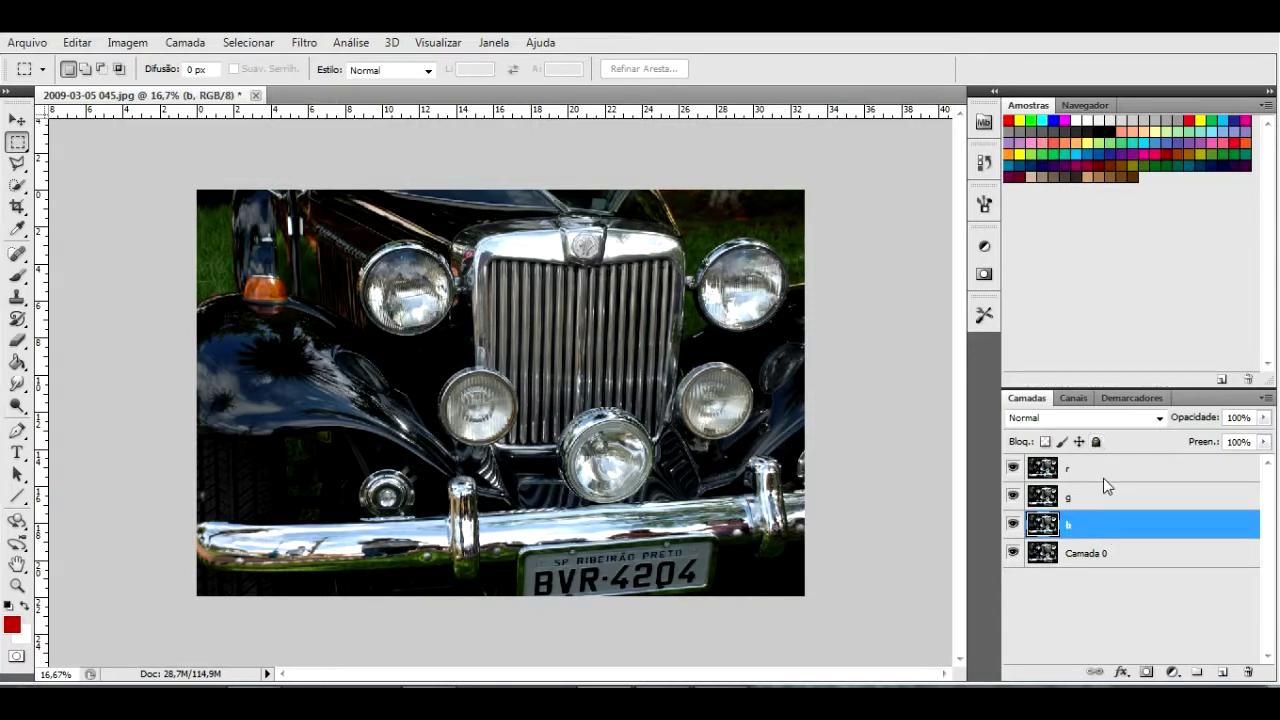
click(1102, 466)
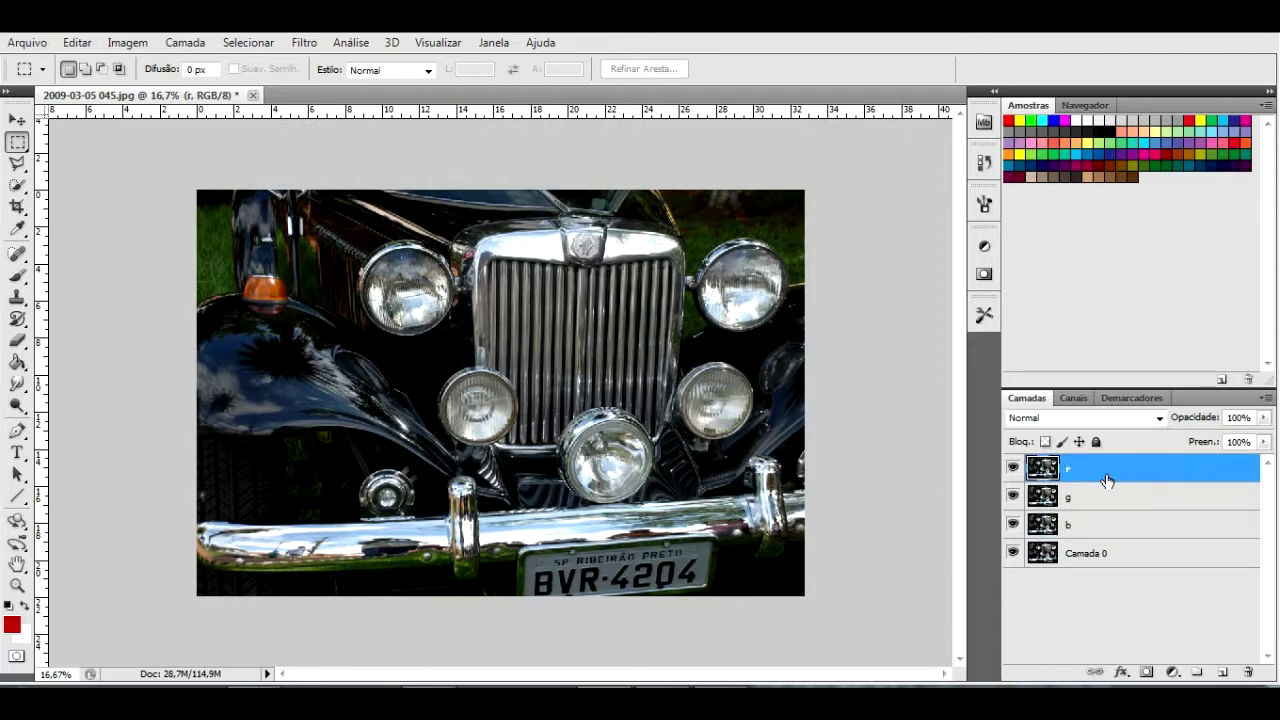
key(ctrl+m)
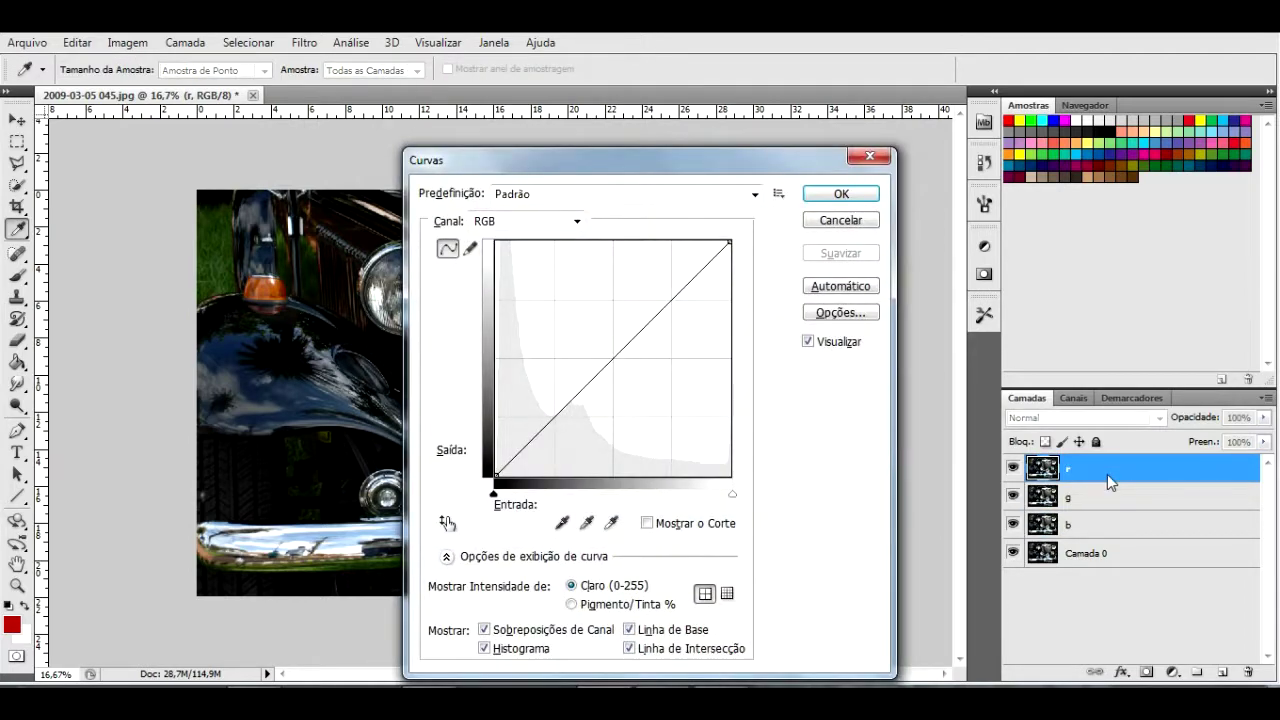
- Drop layer r's Verde and Azul curves to output 0 and apply the Curves
click(577, 222)
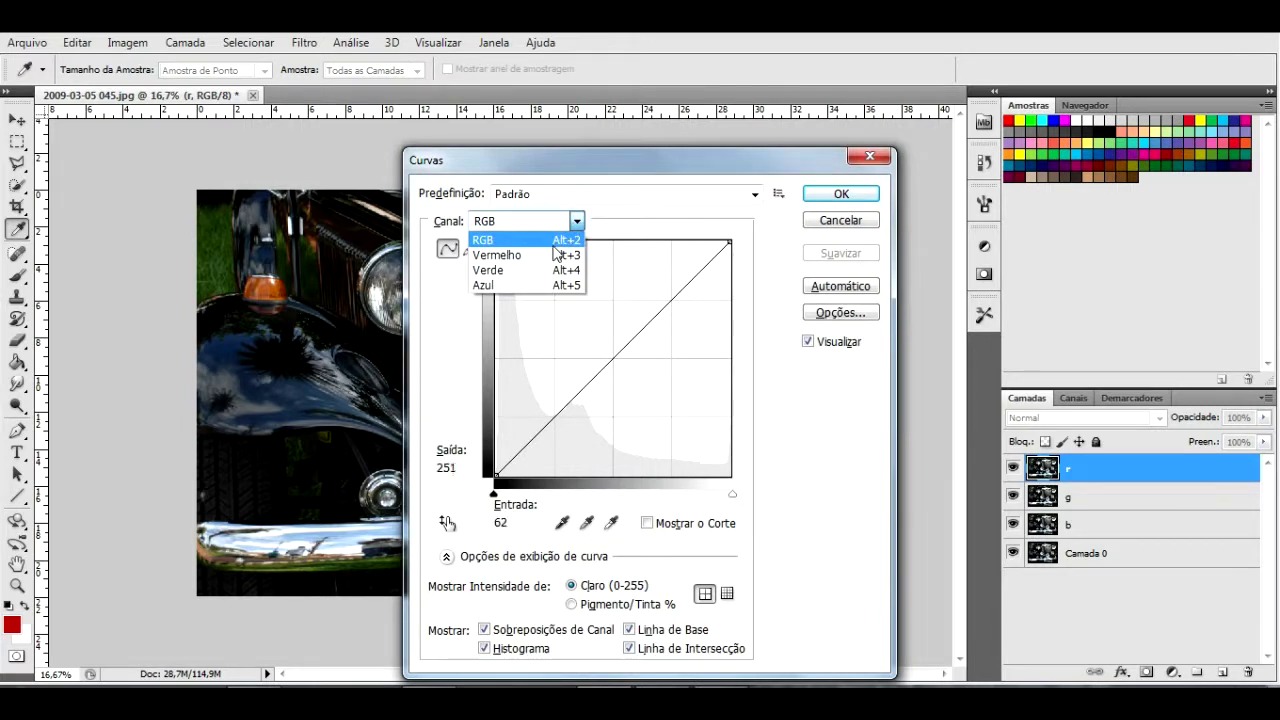
click(545, 270)
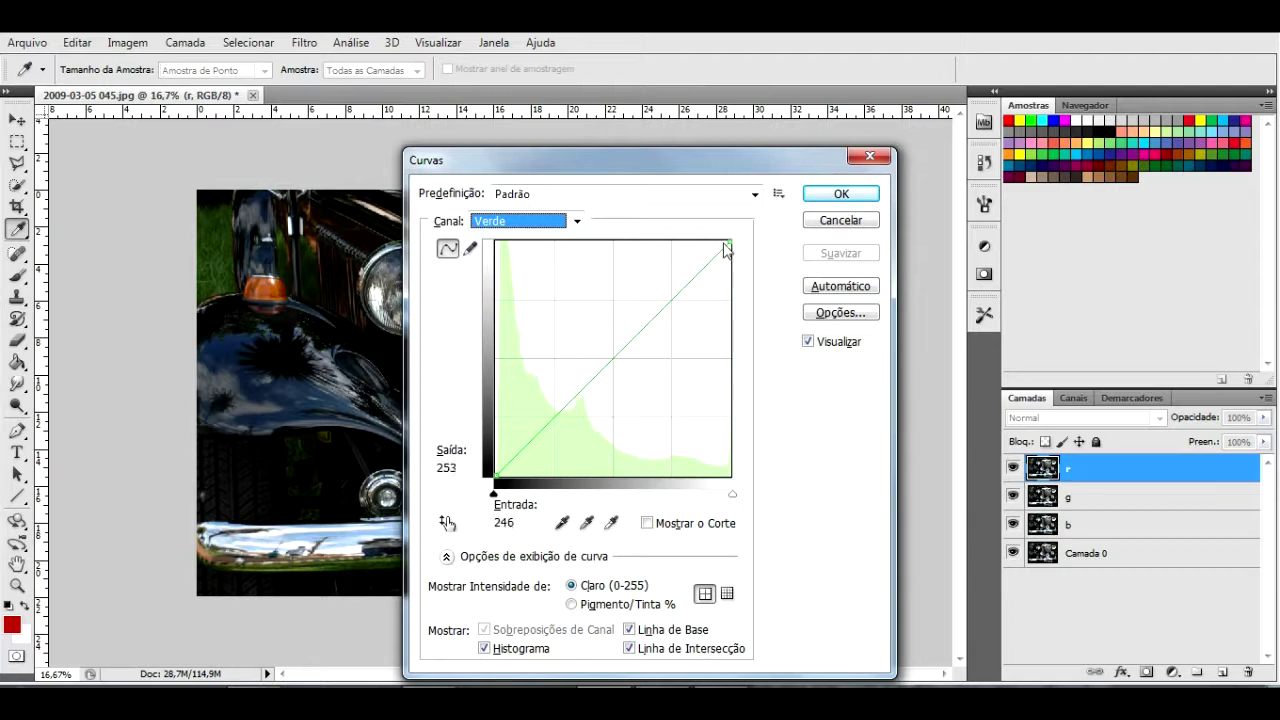
drag(729, 245, 738, 478)
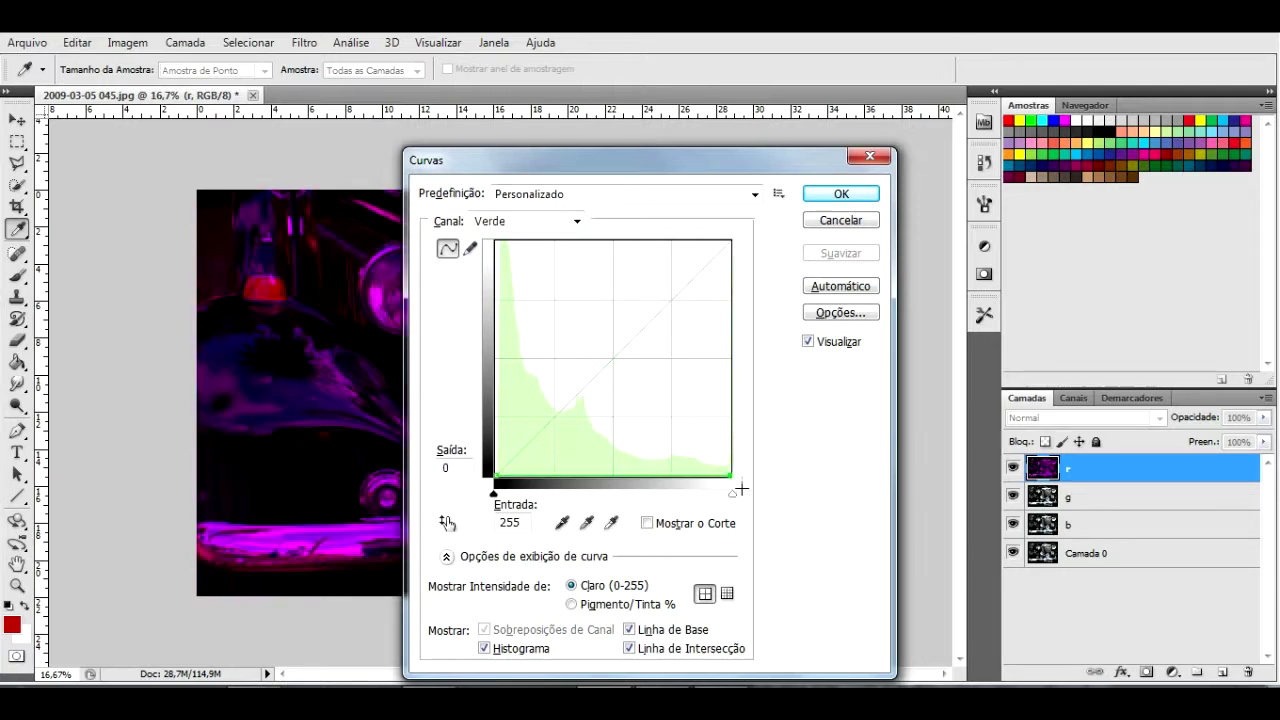
click(577, 221)
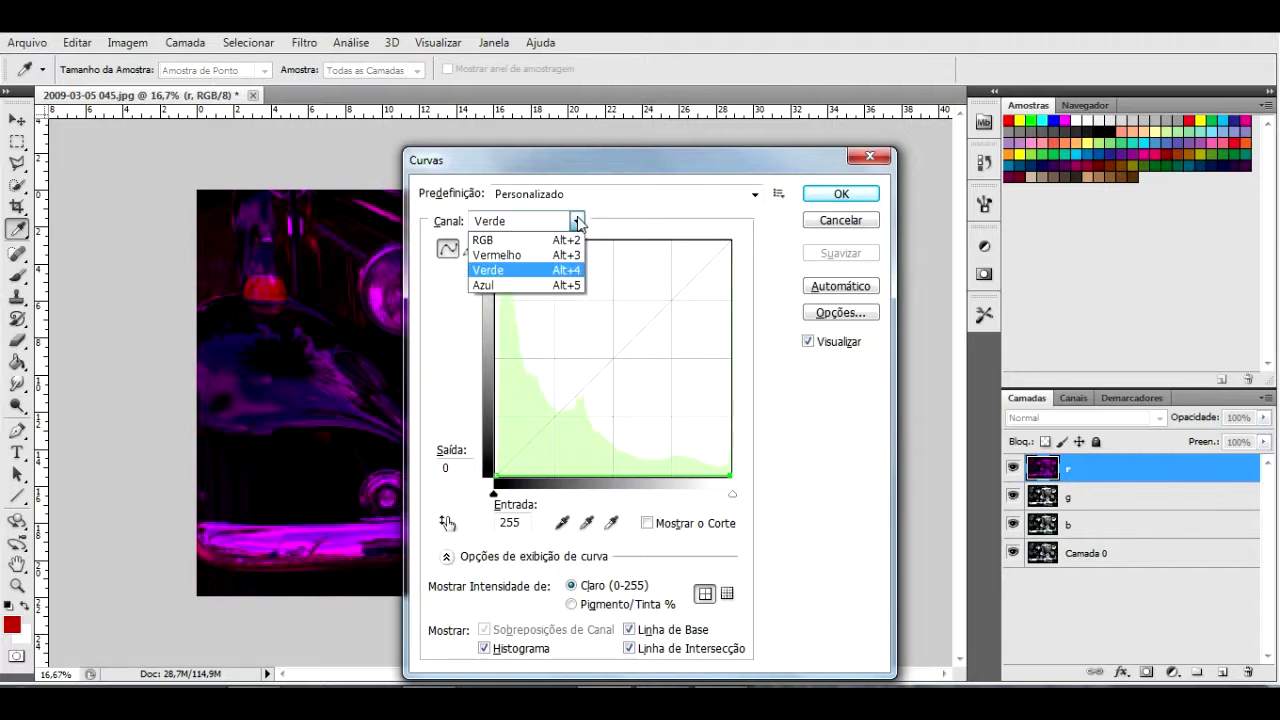
click(533, 287)
drag(731, 245, 743, 491)
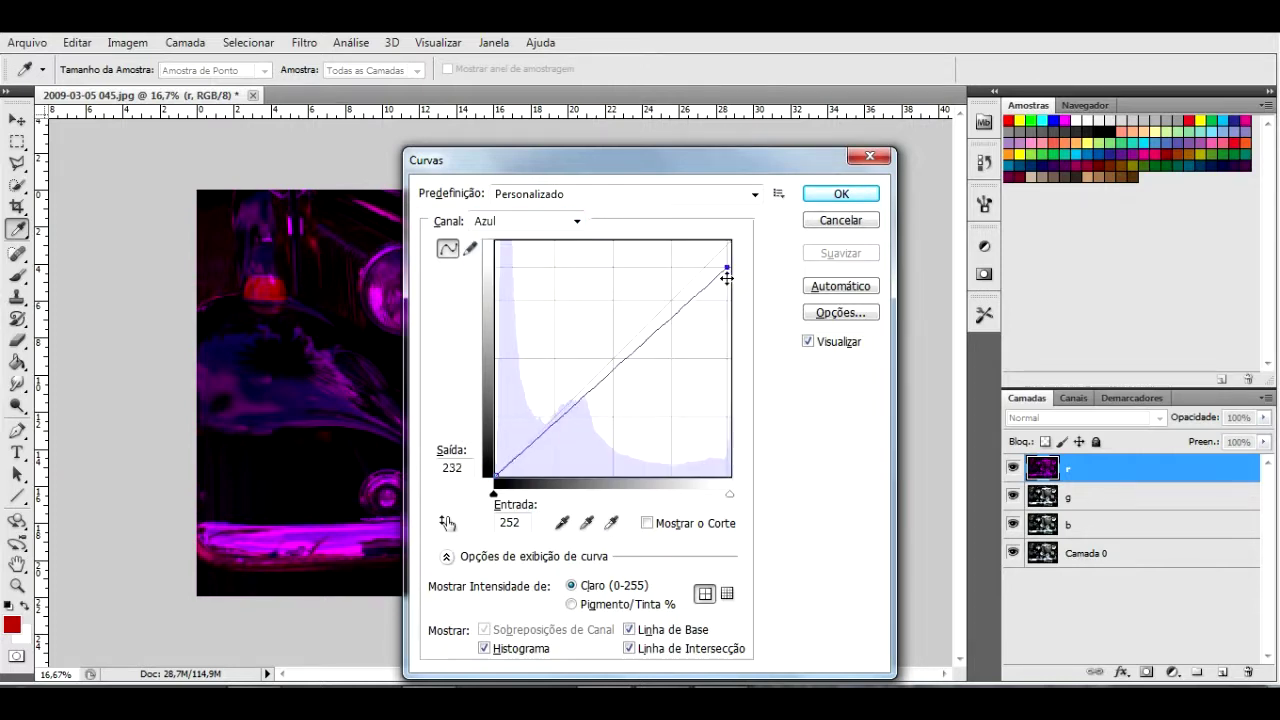
click(841, 194)
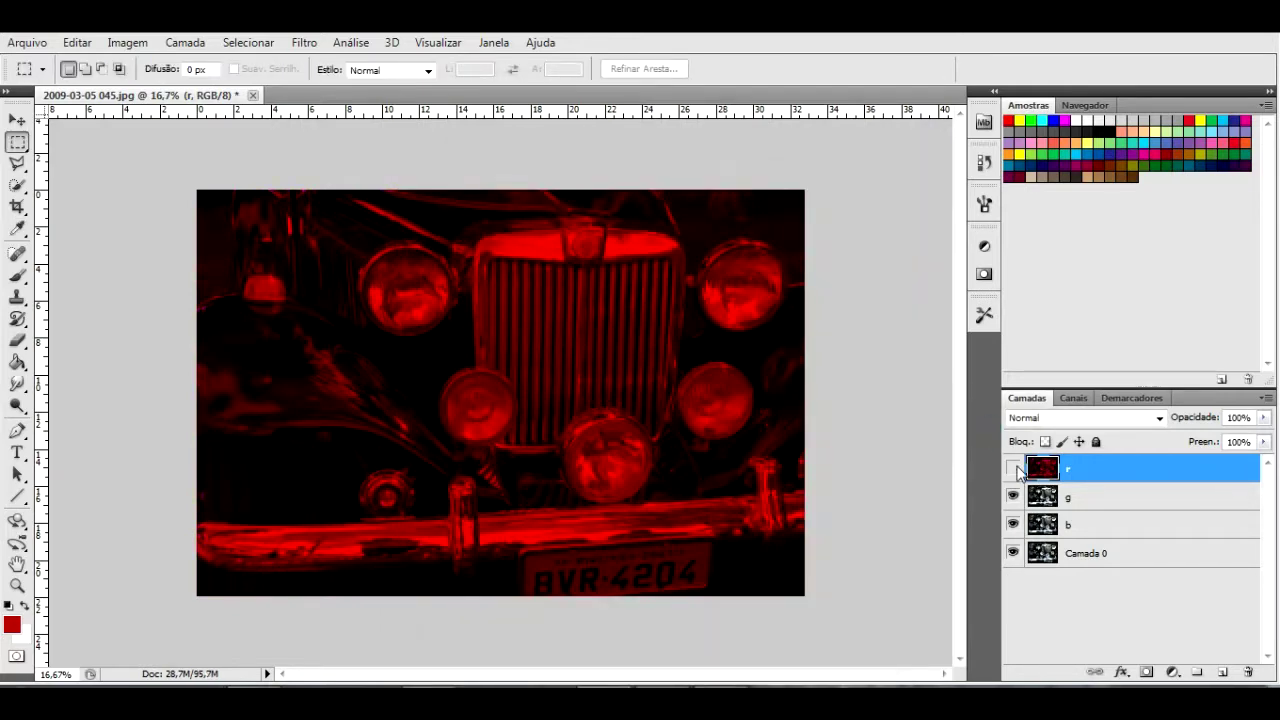
- Hide layer r and select layer g
click(1013, 468)
click(1075, 506)
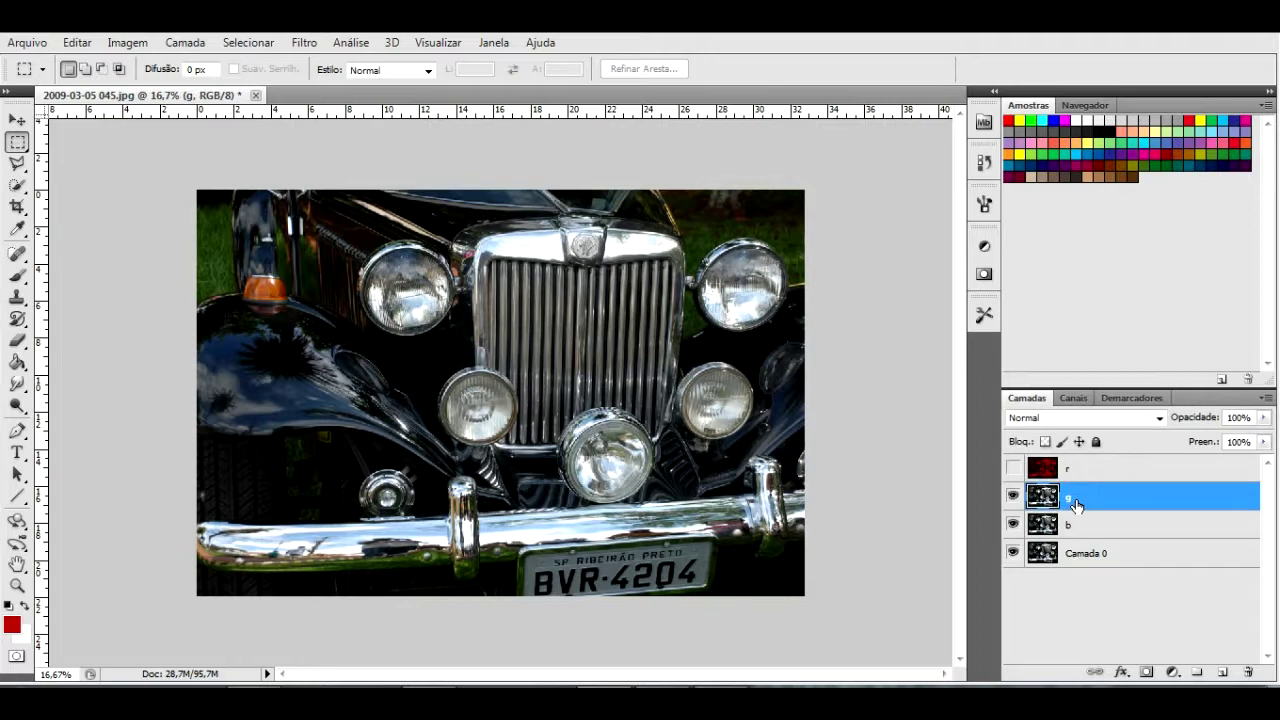
key(ctrl+m)
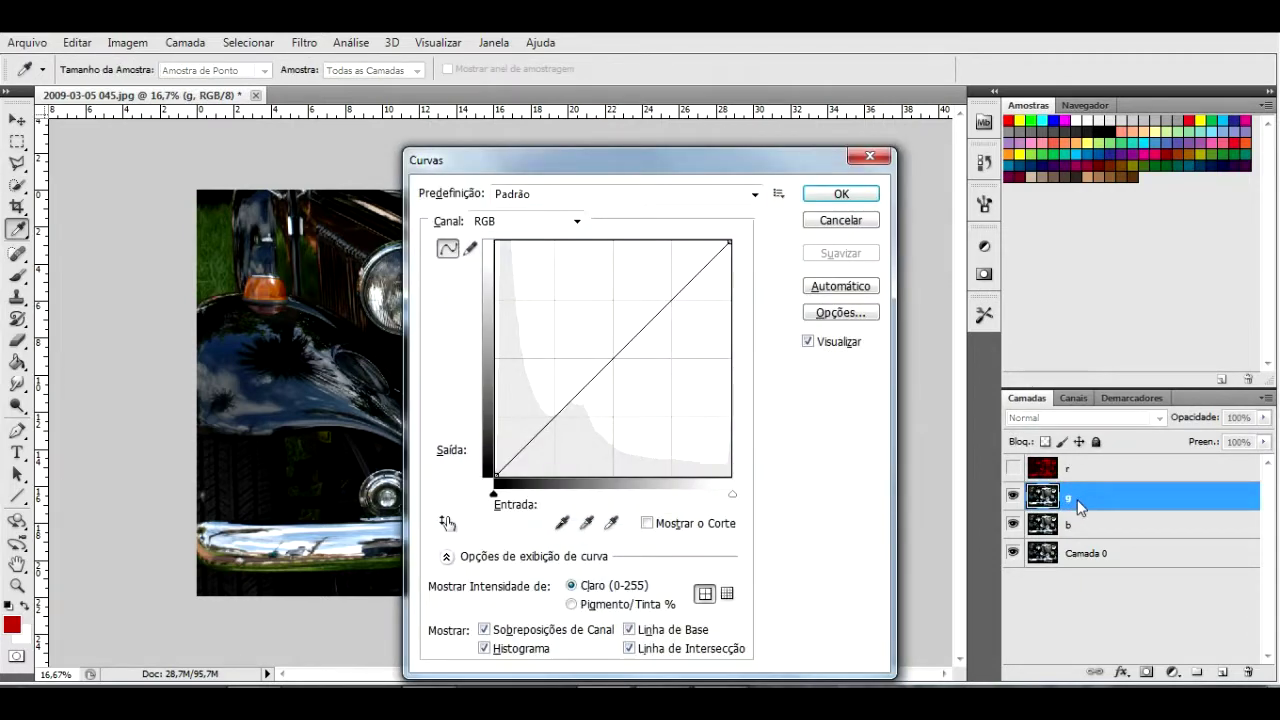
- Drop layer g's Vermelho and Azul curves to output 0 and apply the Curves
click(577, 221)
click(530, 255)
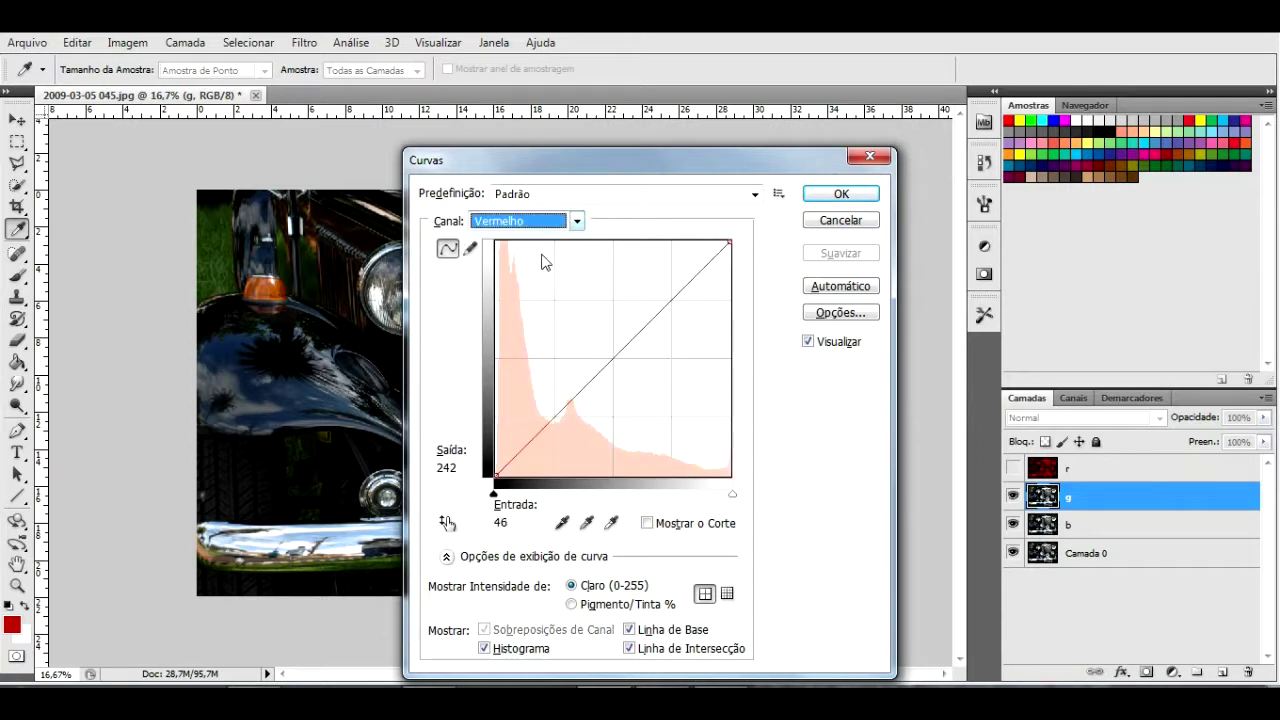
drag(729, 244, 757, 494)
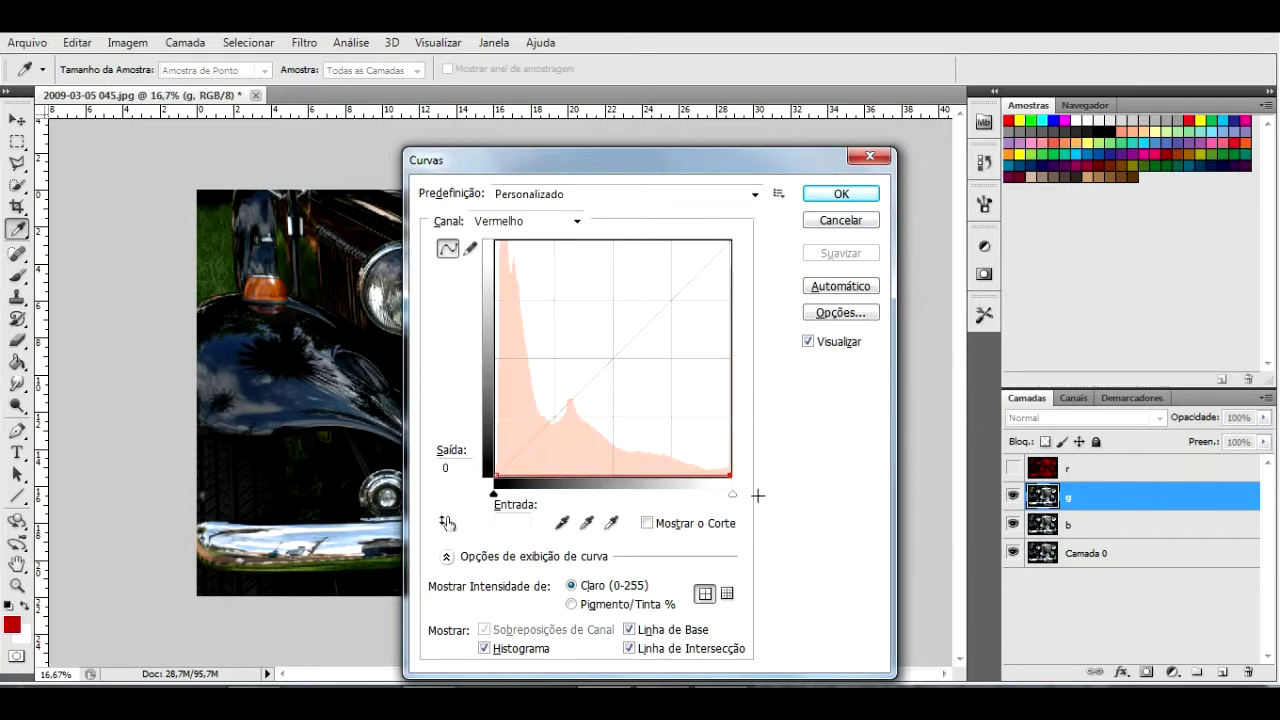
click(577, 222)
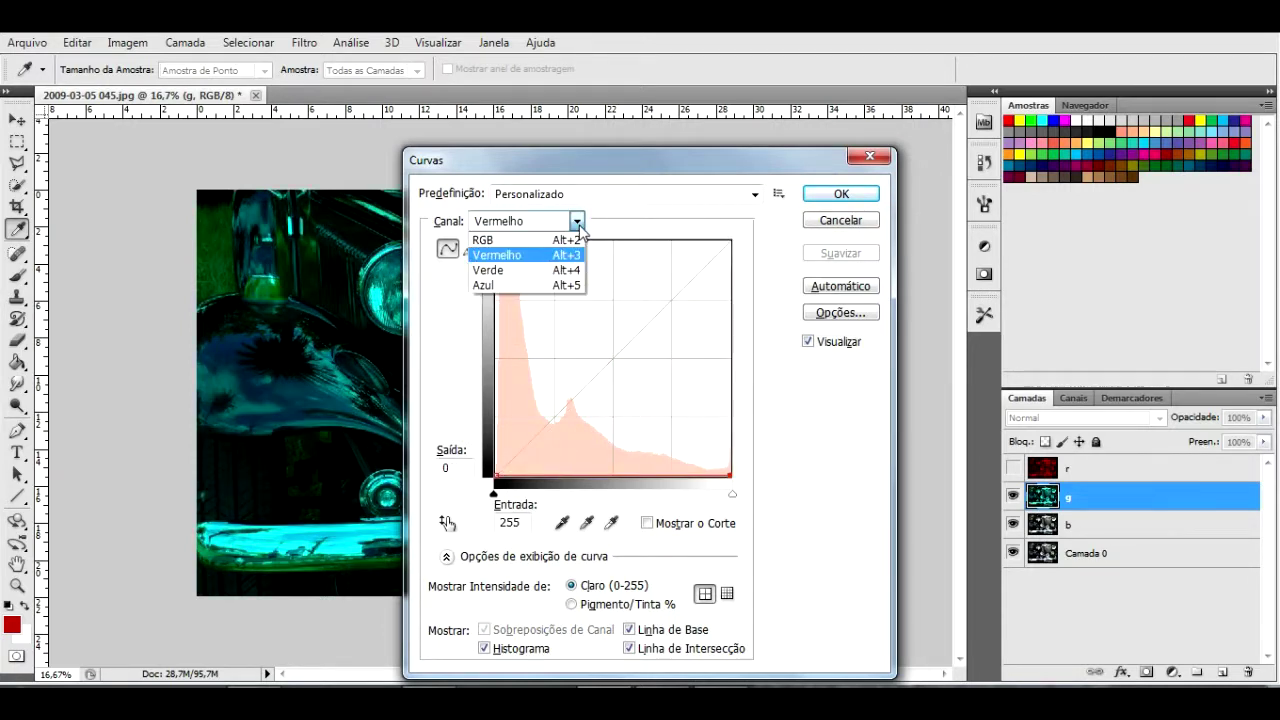
click(522, 286)
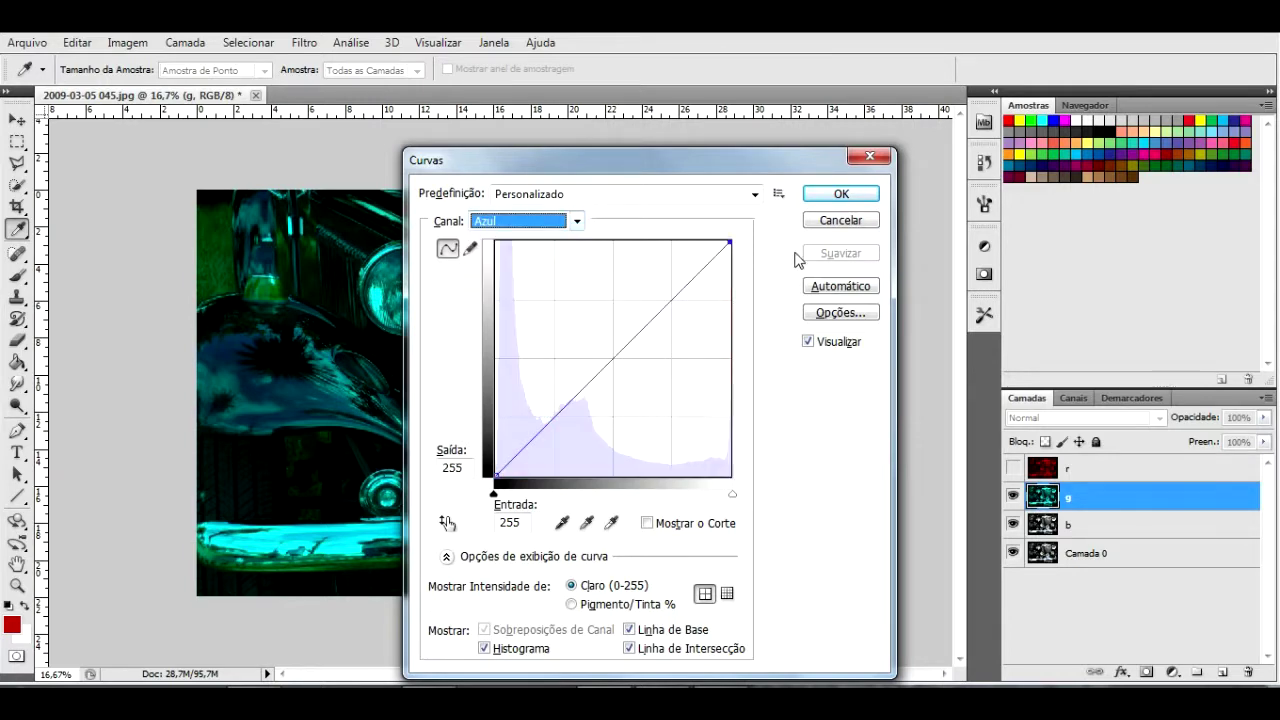
drag(729, 244, 760, 494)
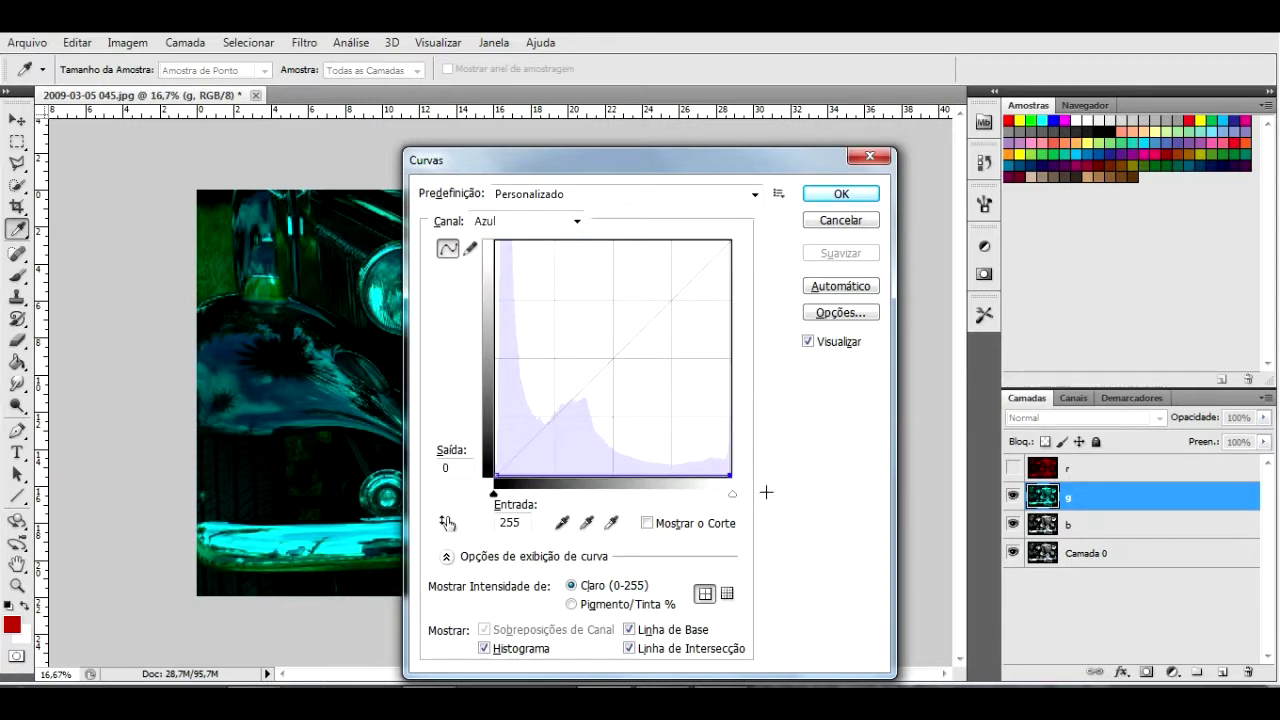
click(841, 195)
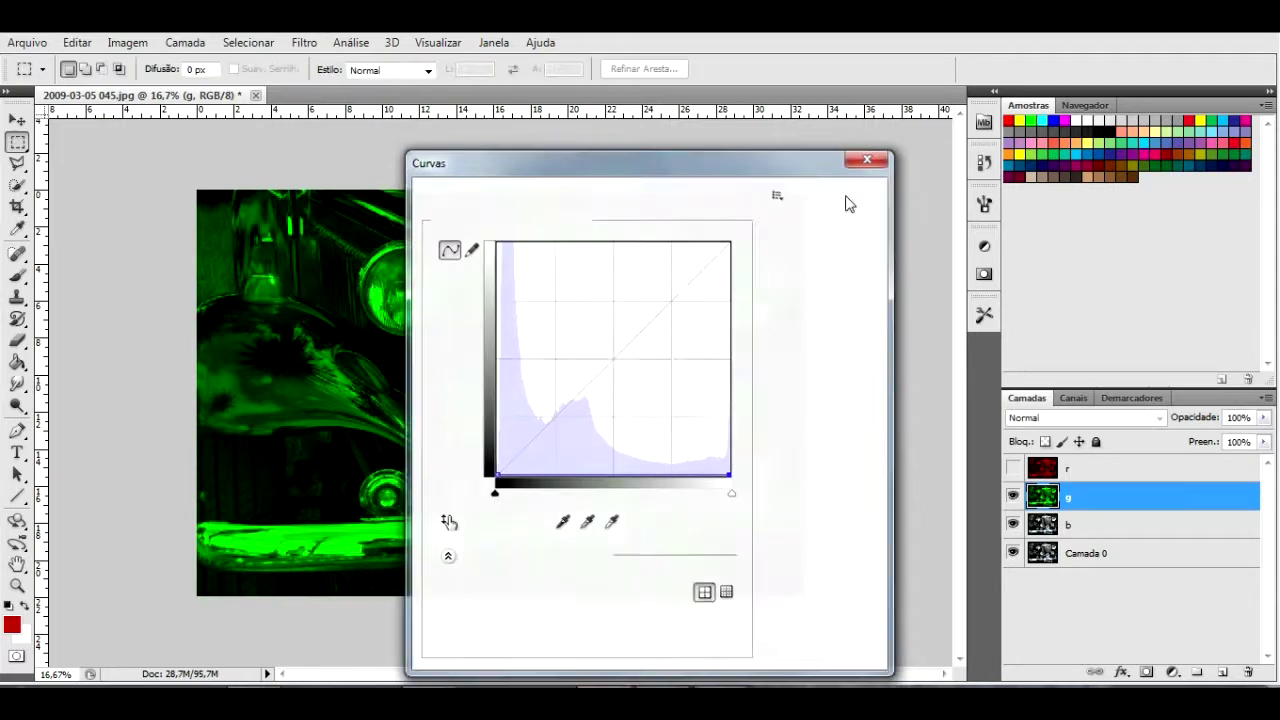
- Hide layer g and select layer b
click(1015, 500)
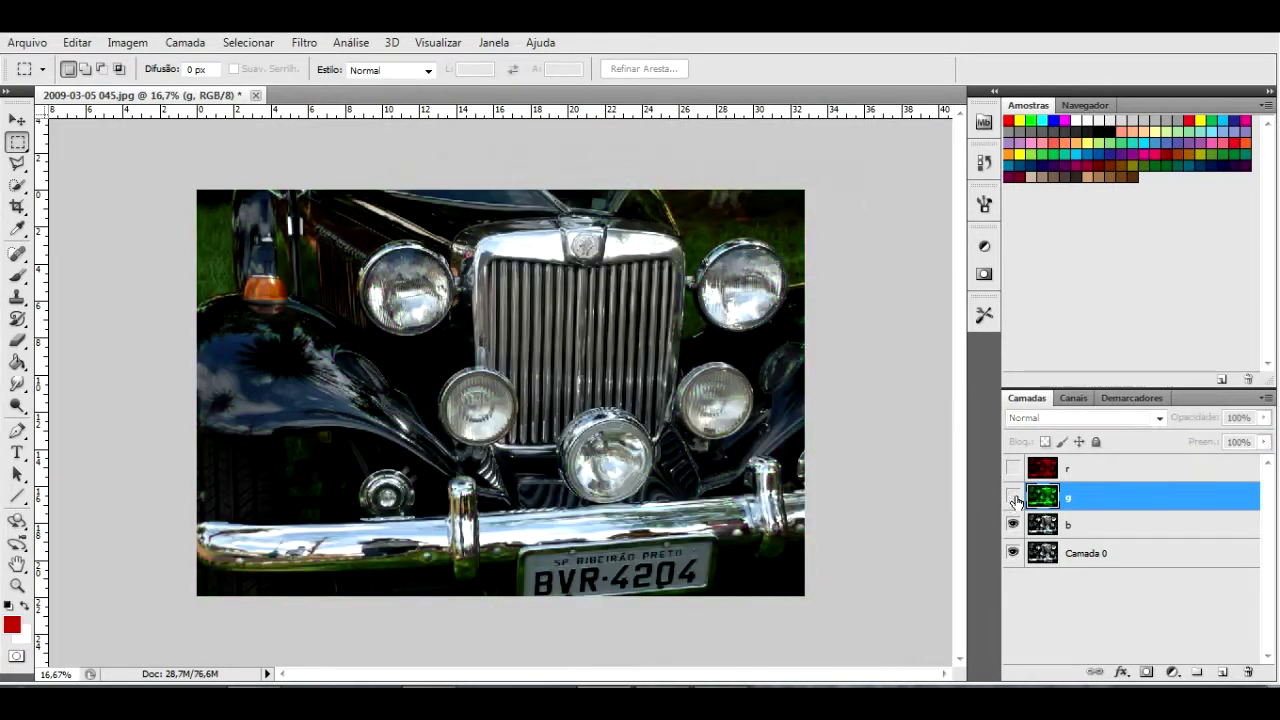
click(1078, 531)
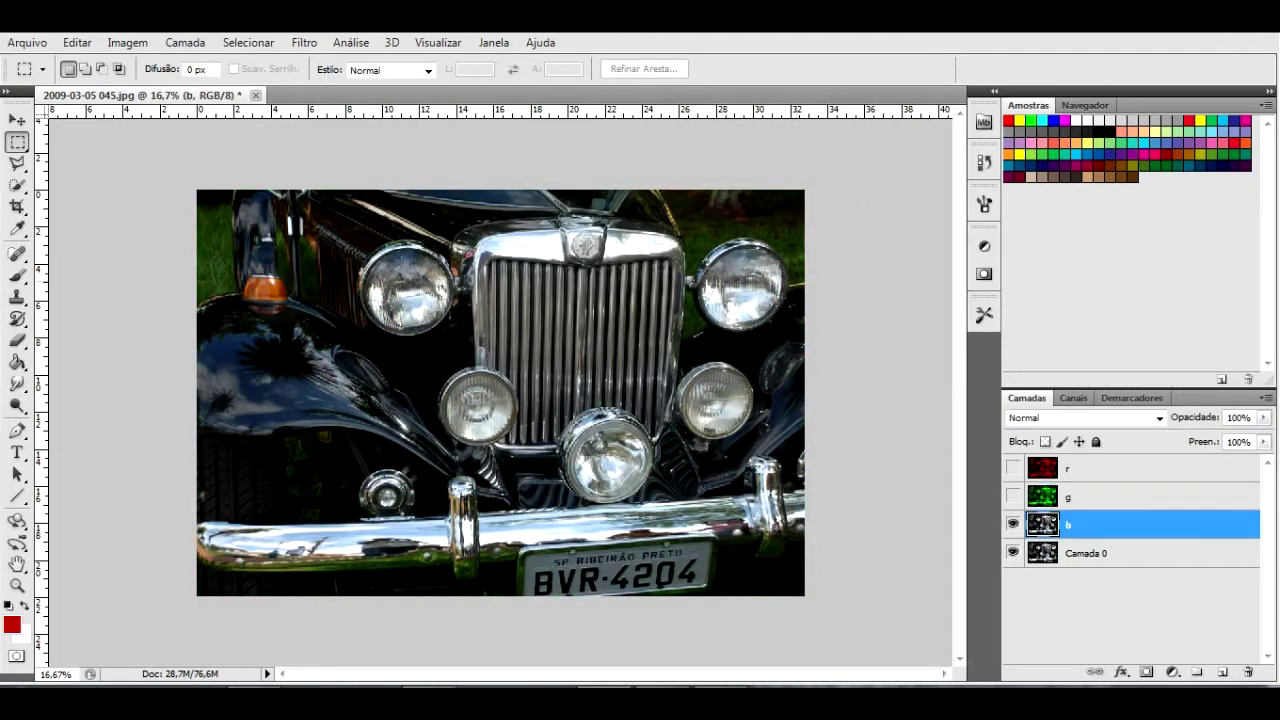
key(ctrl+m)
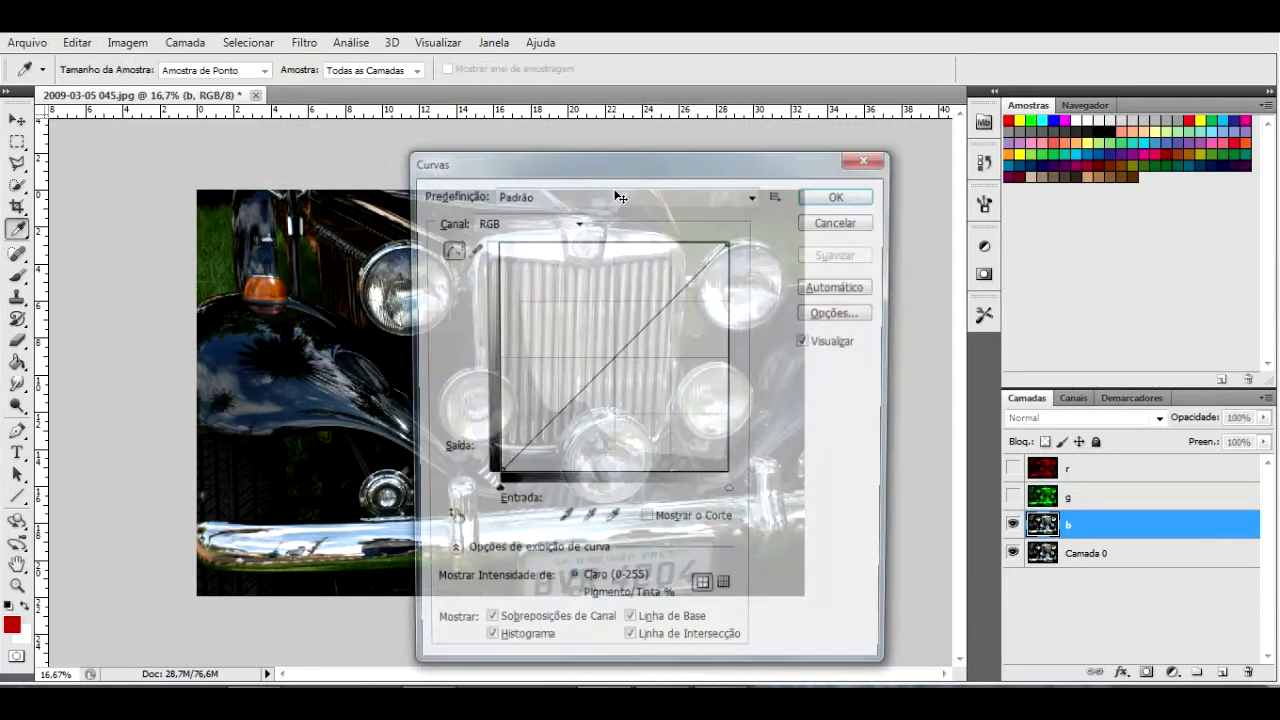
- Drop layer b's red and green curves to output 0, apply, and show layer g again
click(577, 221)
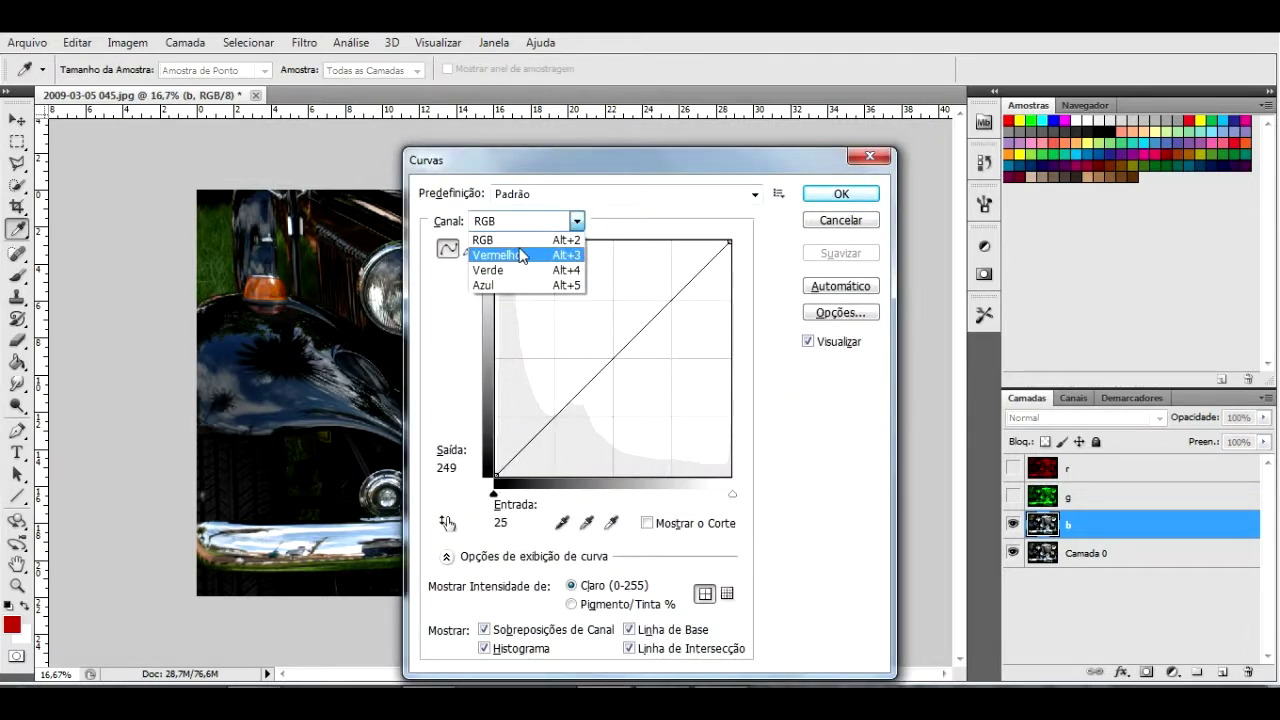
click(519, 256)
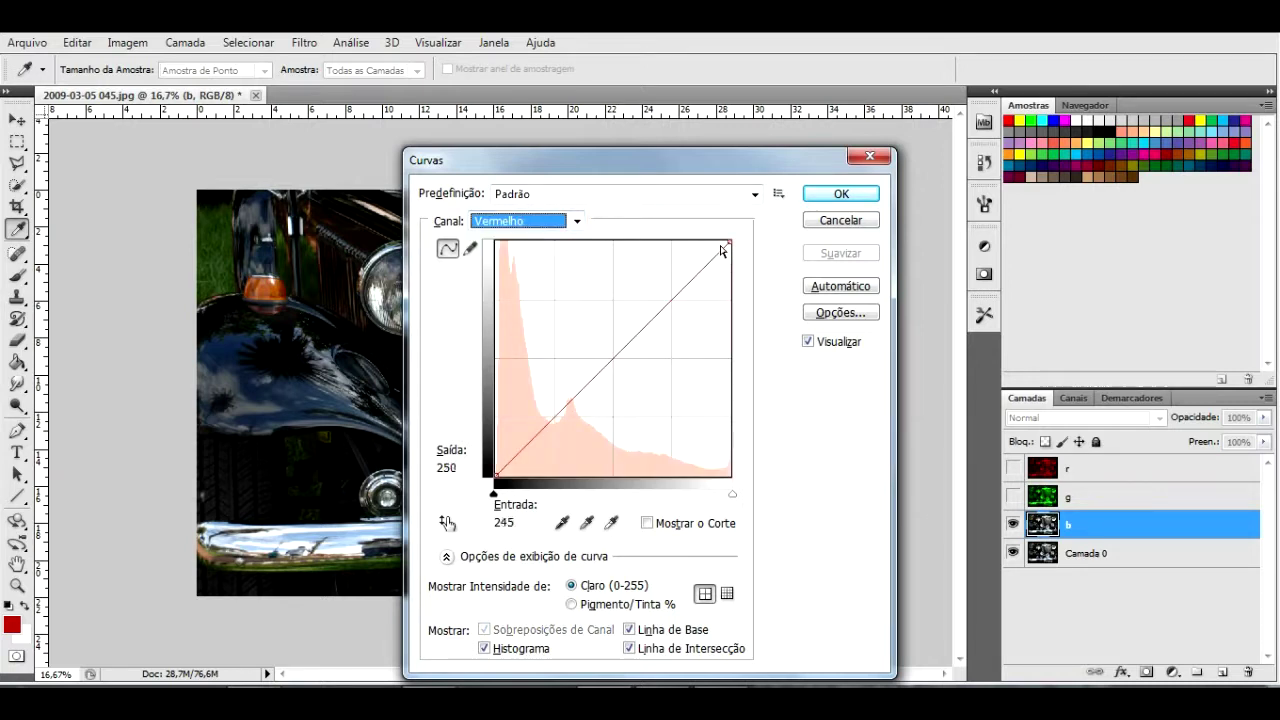
drag(731, 242, 745, 478)
click(577, 223)
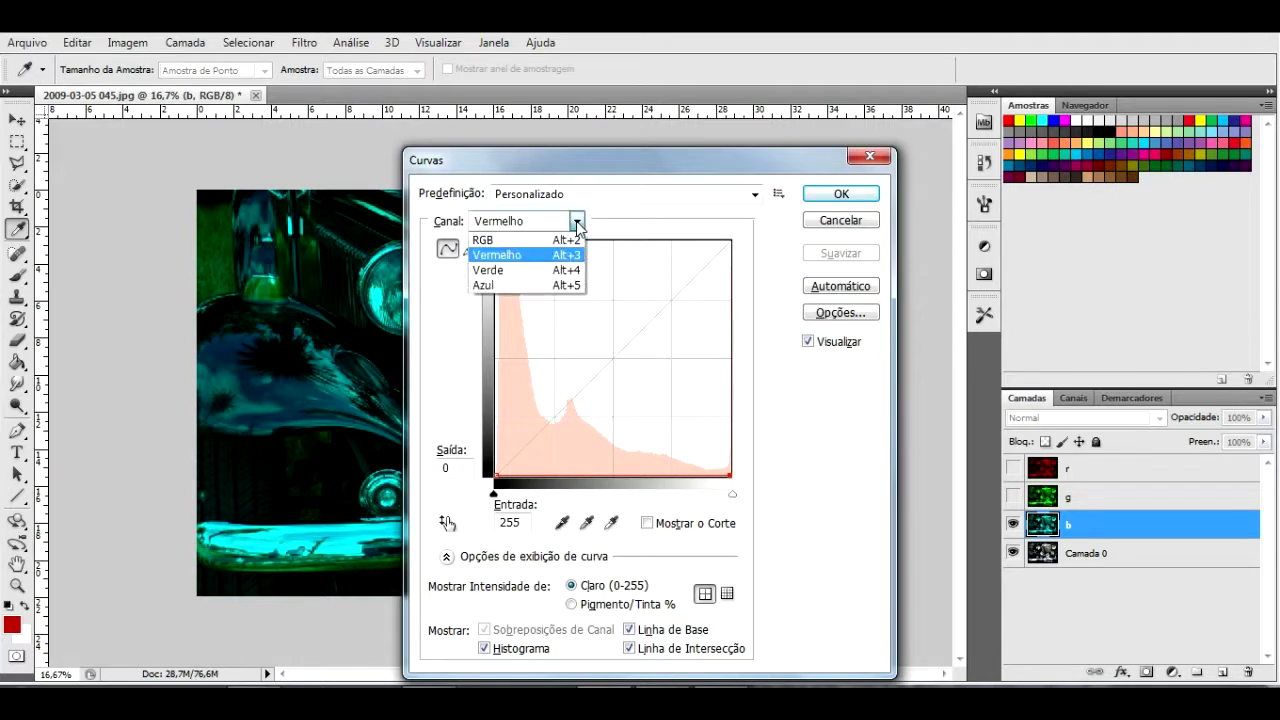
click(544, 268)
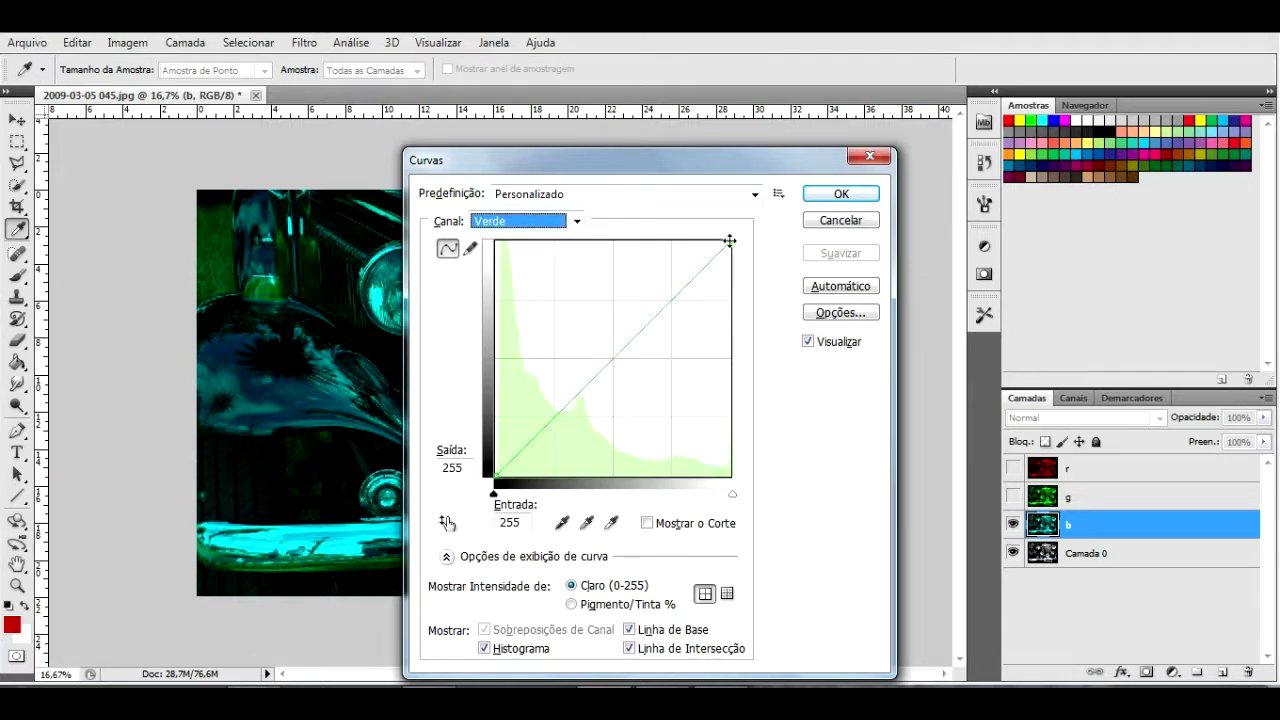
drag(730, 241, 762, 478)
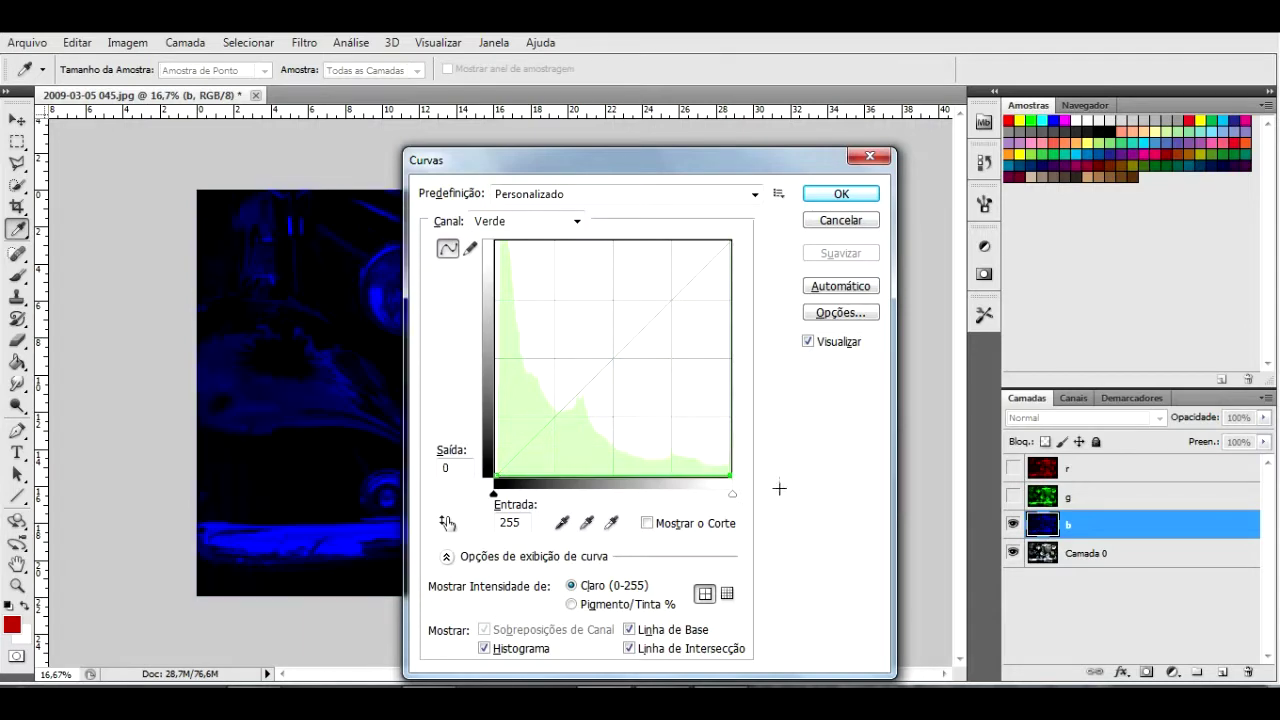
click(841, 195)
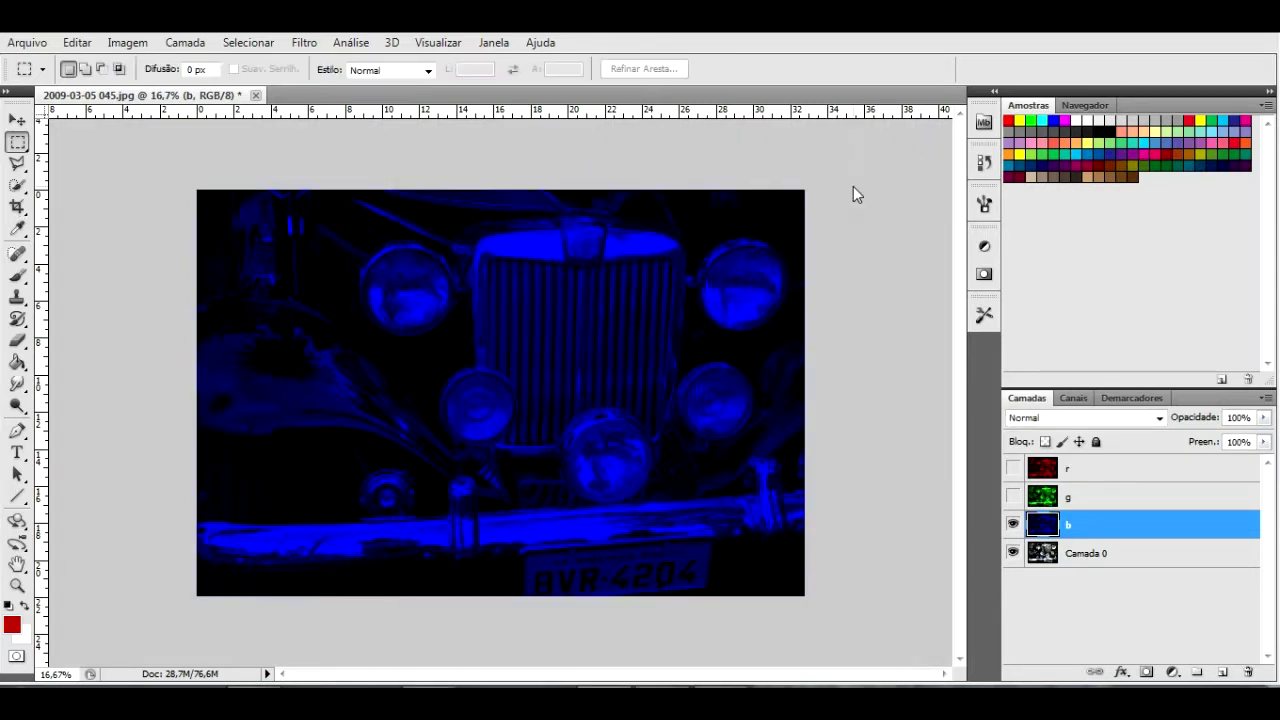
click(1013, 496)
- Show layer r and set both layers r and g to the Divisão blend mode
click(1013, 468)
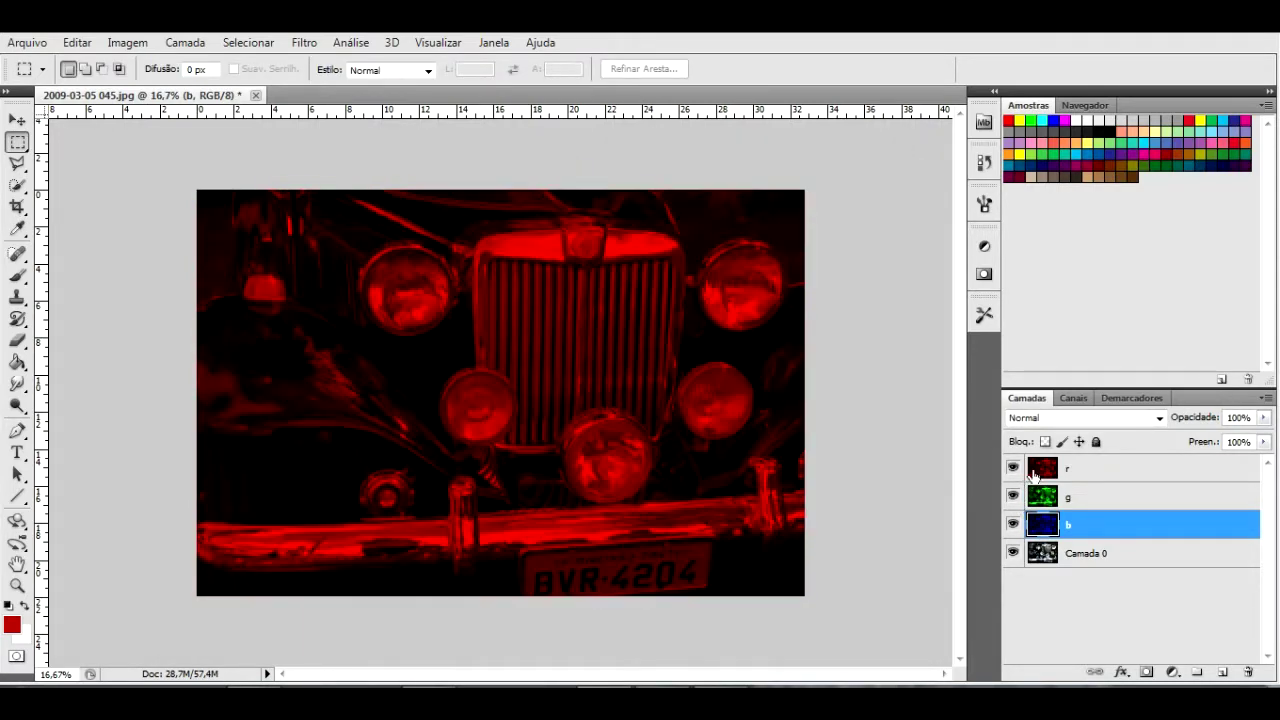
click(1101, 472)
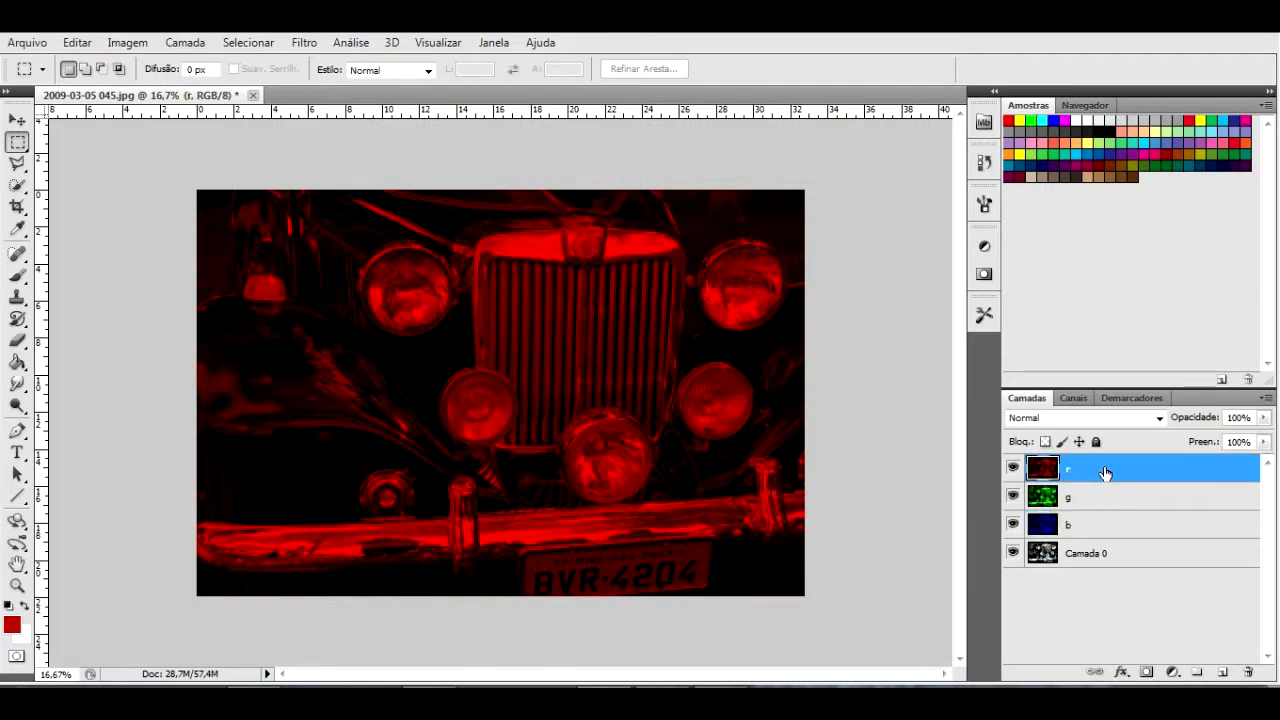
click(1159, 419)
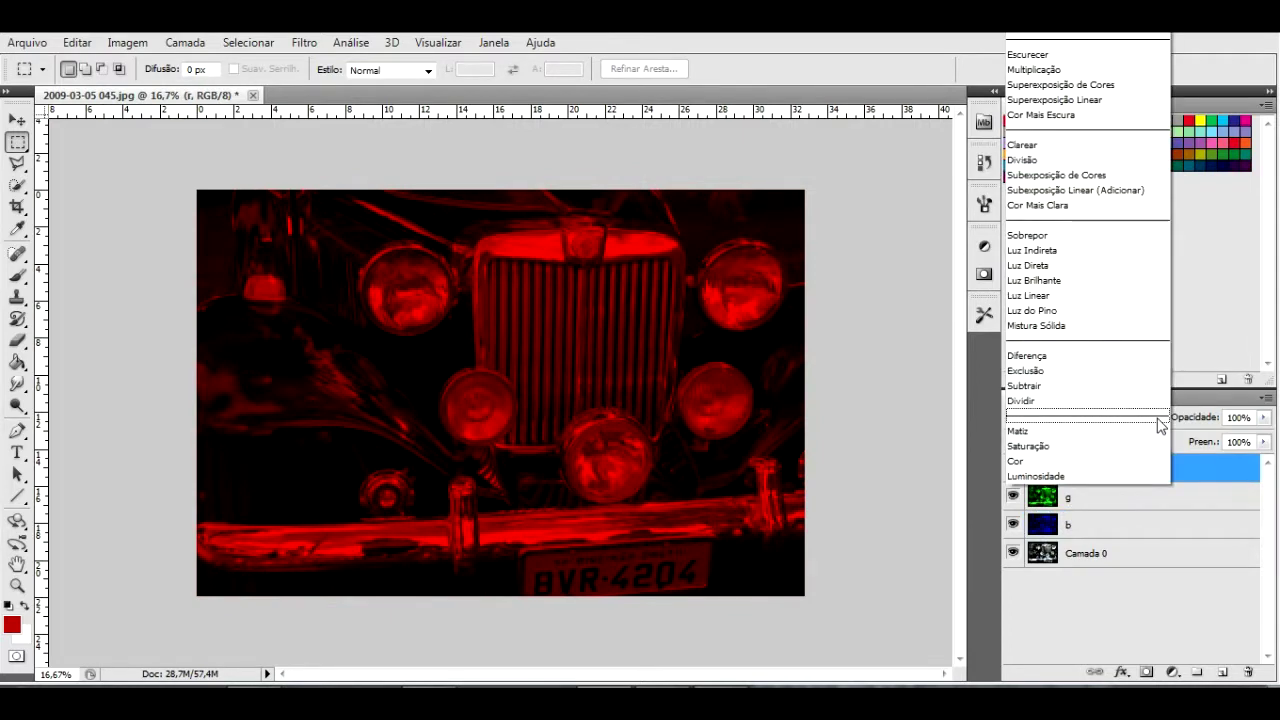
click(1024, 160)
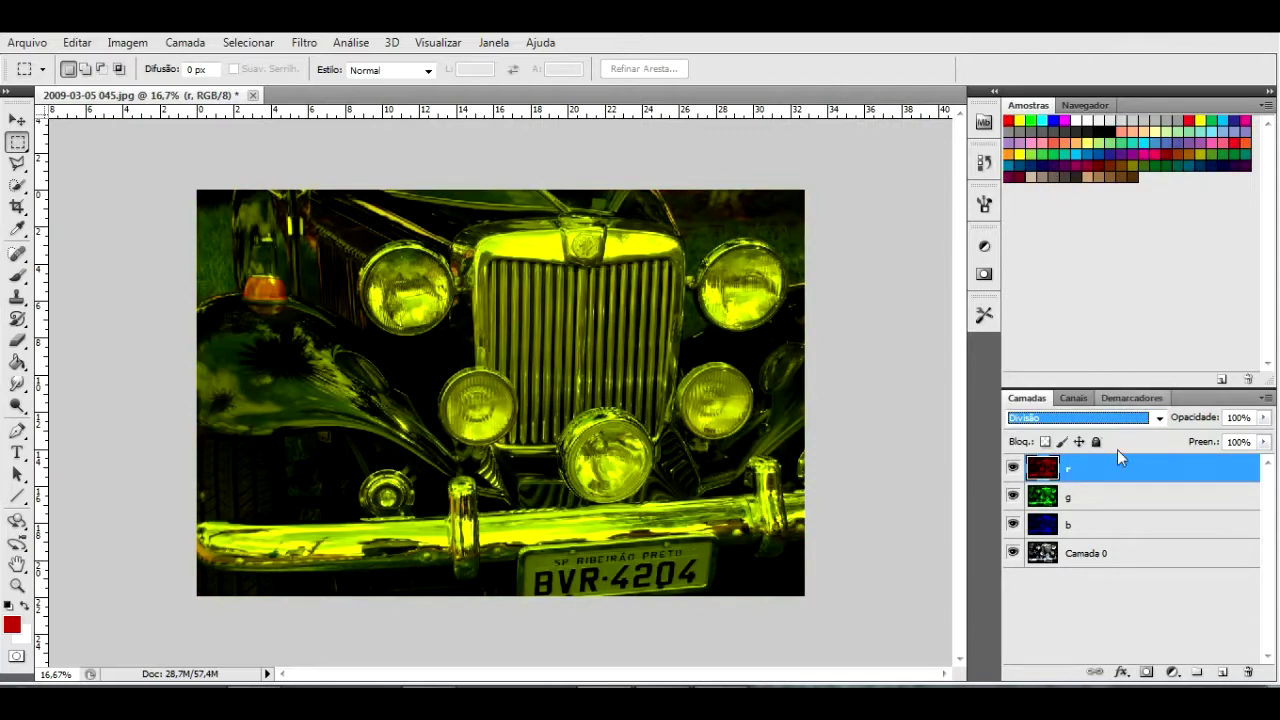
click(1105, 497)
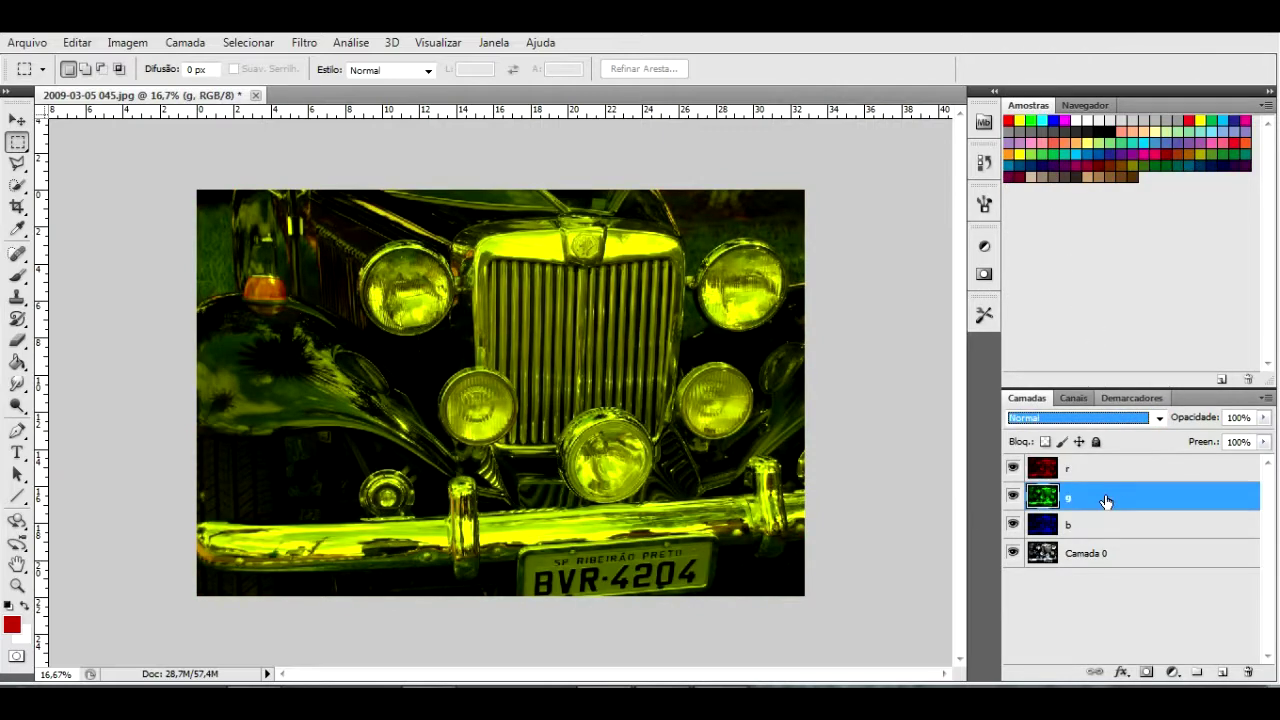
click(1160, 418)
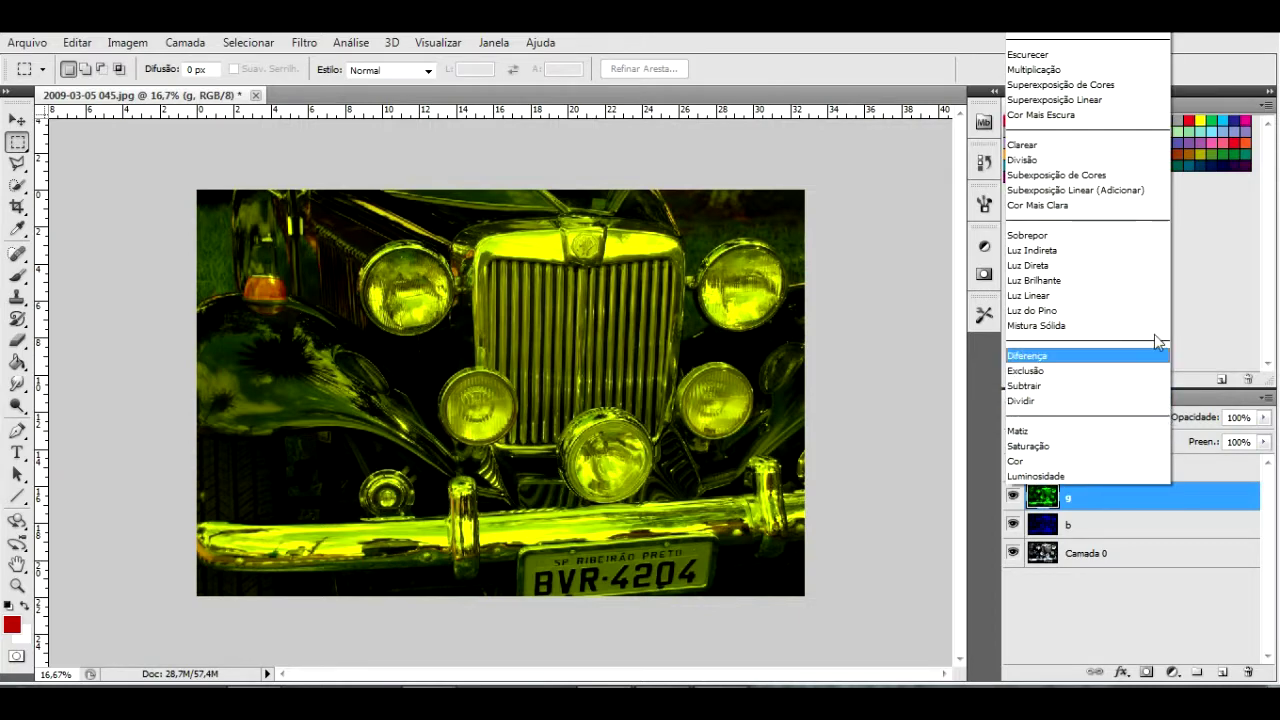
click(1070, 165)
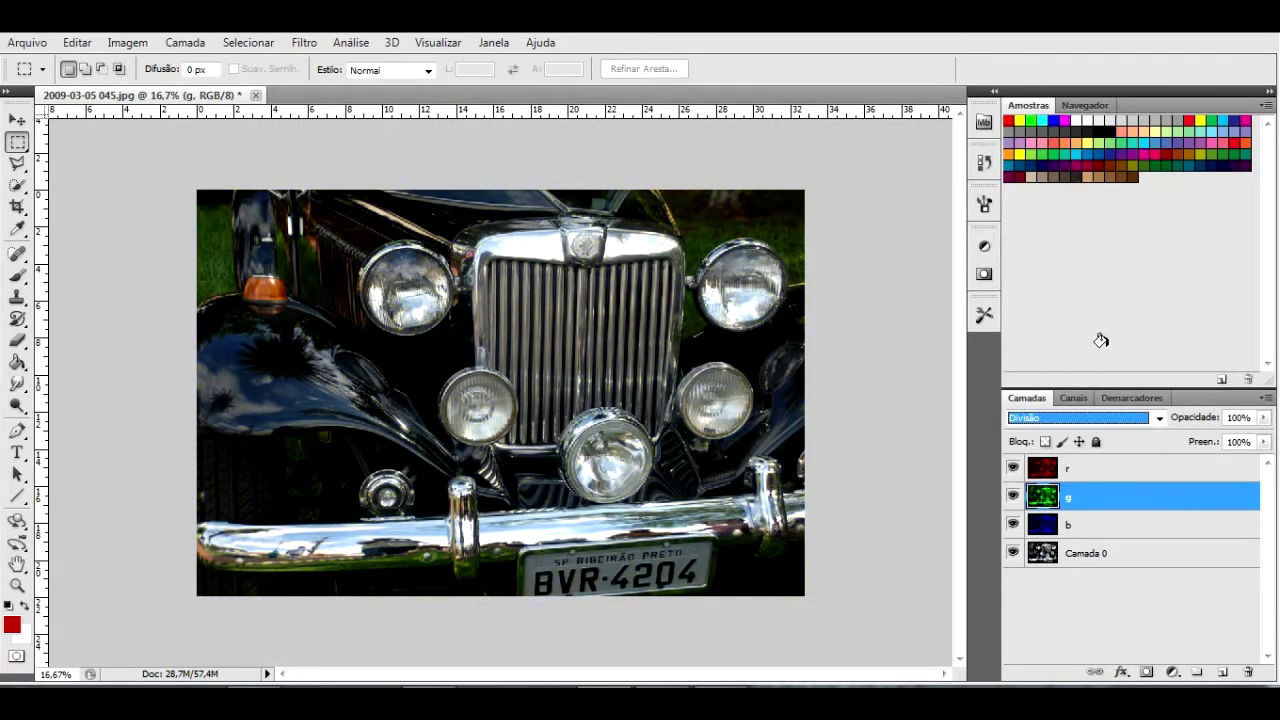
- Run Free Transform on layer r and commit it without changes
click(1089, 472)
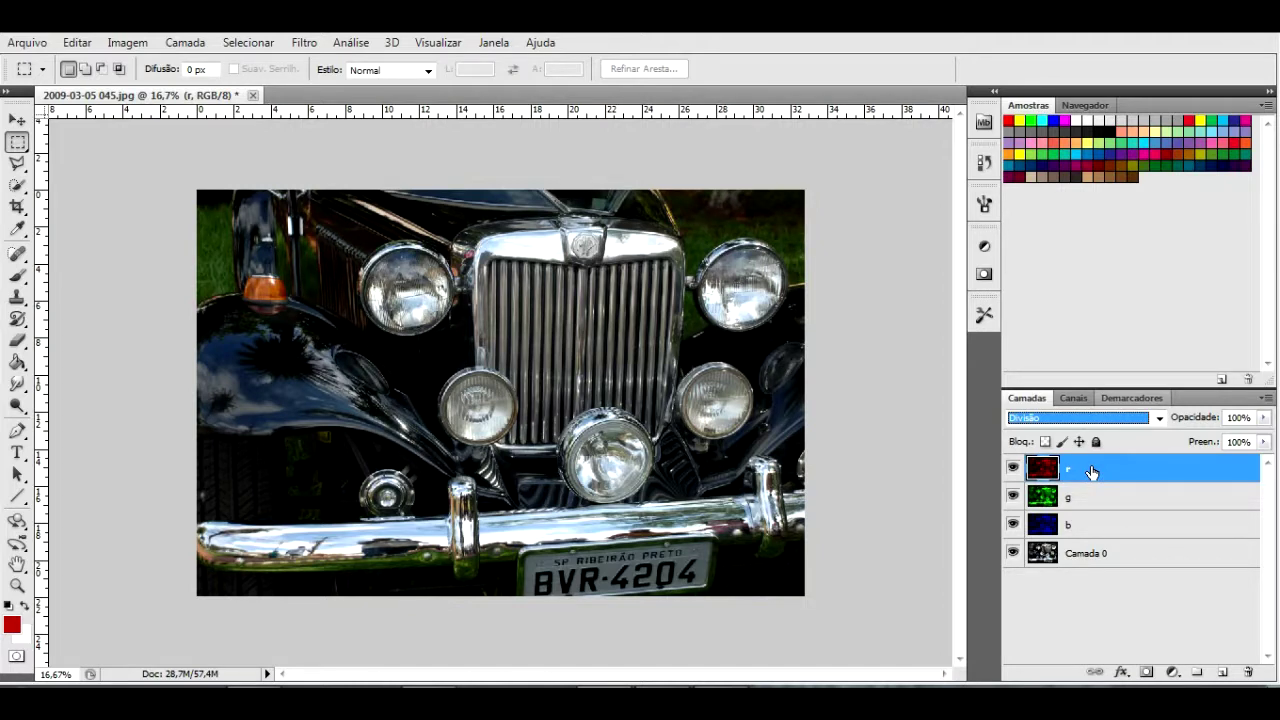
key(ctrl+t)
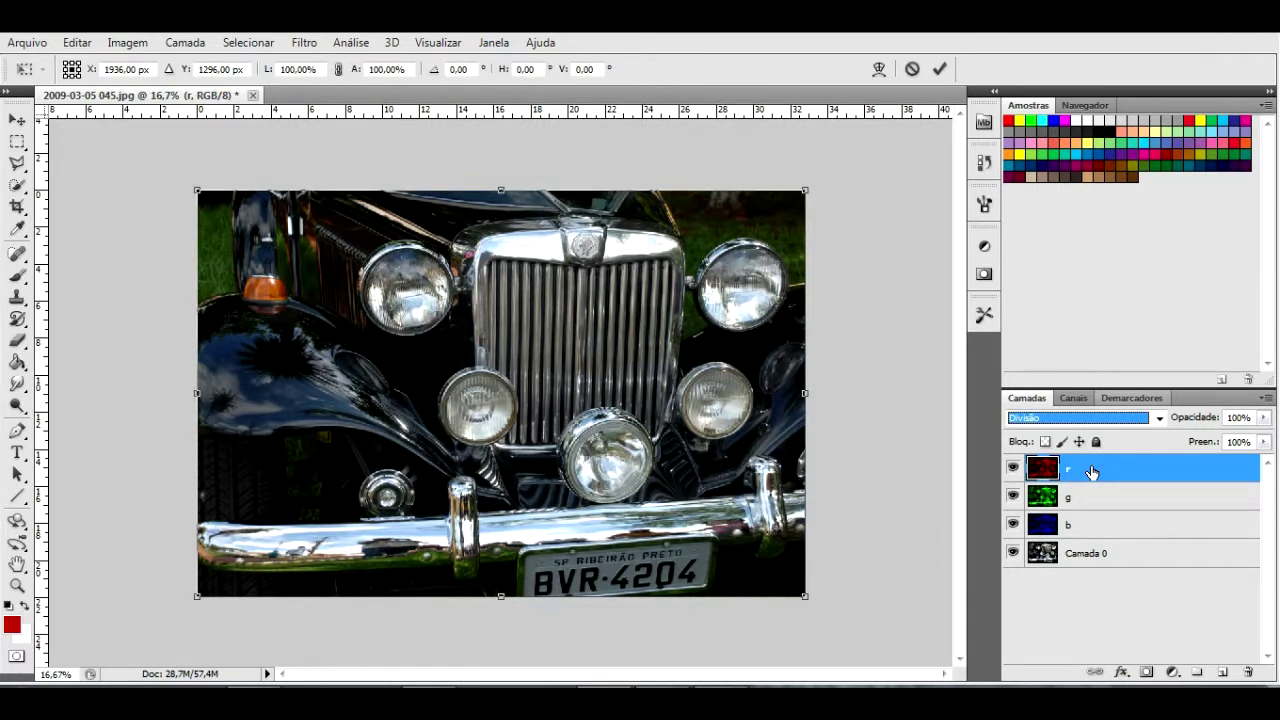
key(Return)
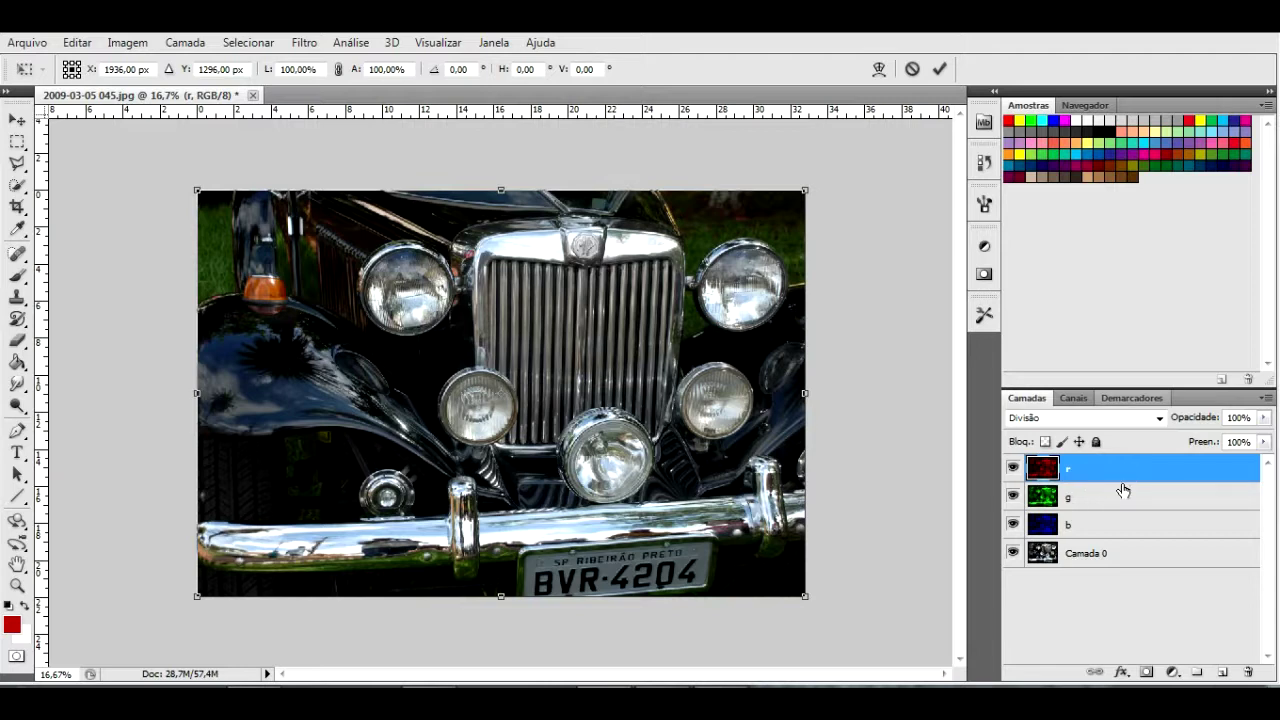
key(Return)
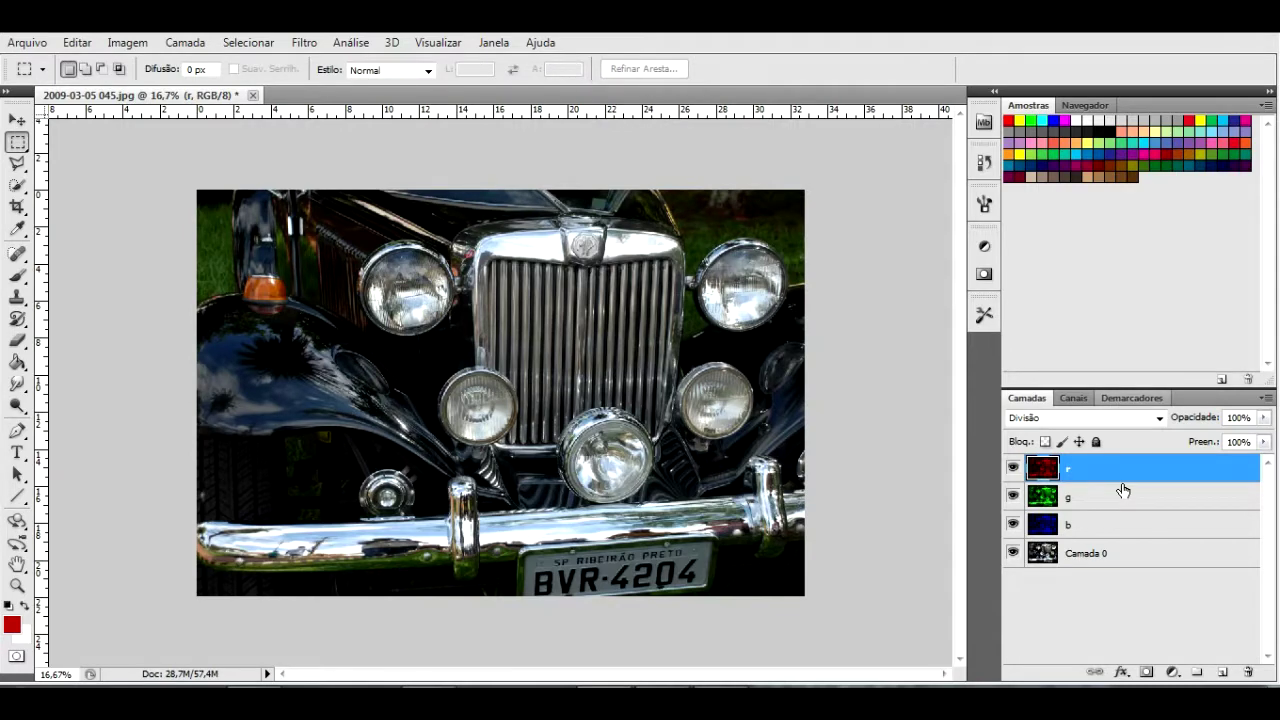
- Duplicate layer r as r cópia
right_click(1126, 472)
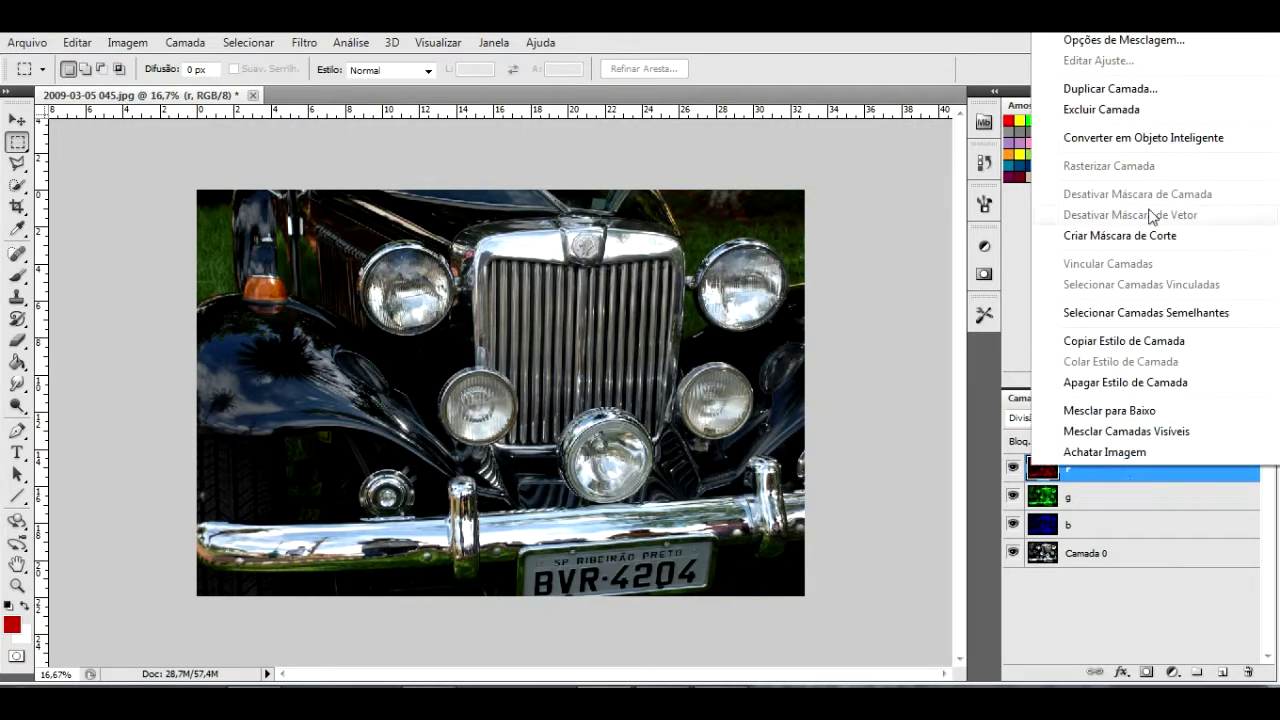
click(1155, 94)
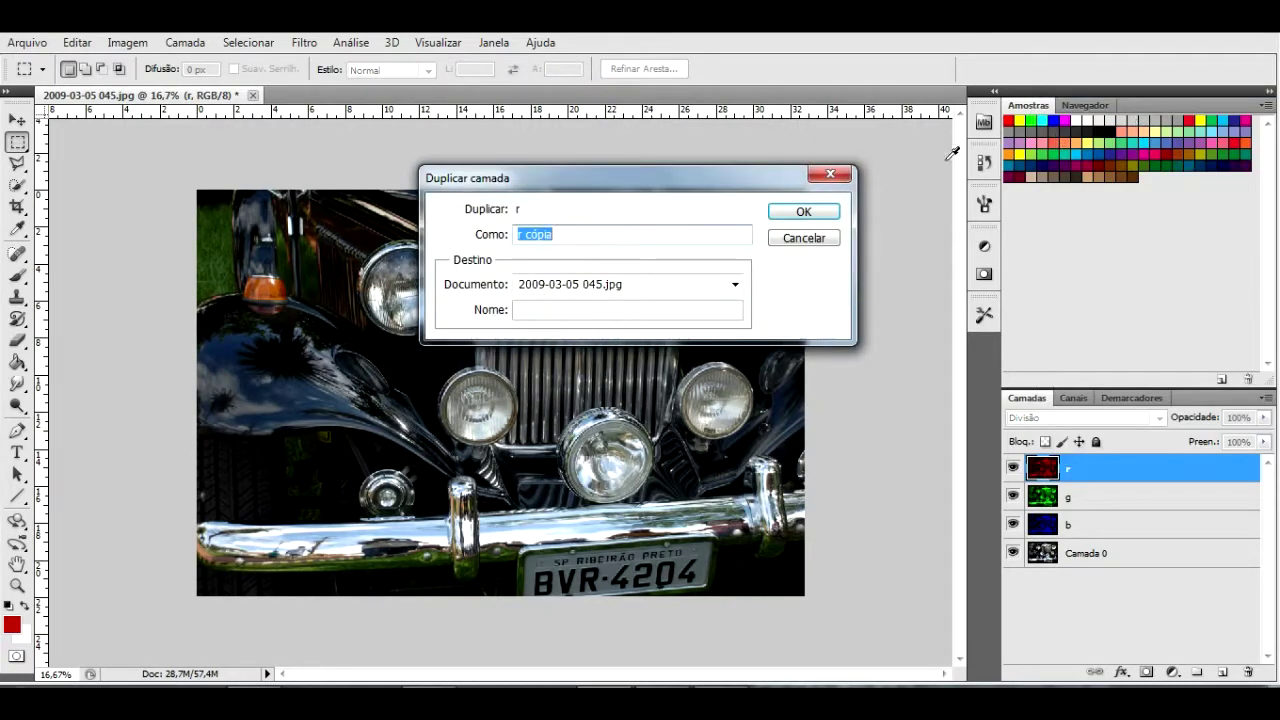
click(808, 213)
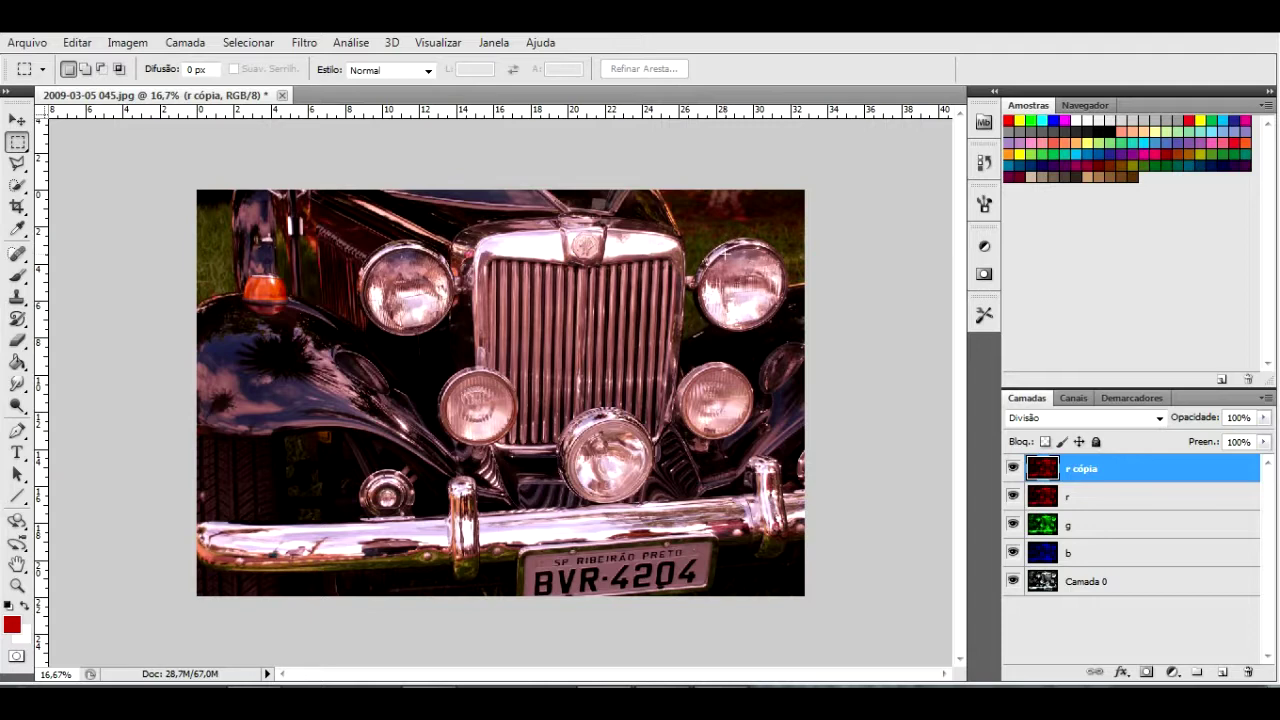
- Move r cópia up and to the right with Free Transform
key(ctrl+t)
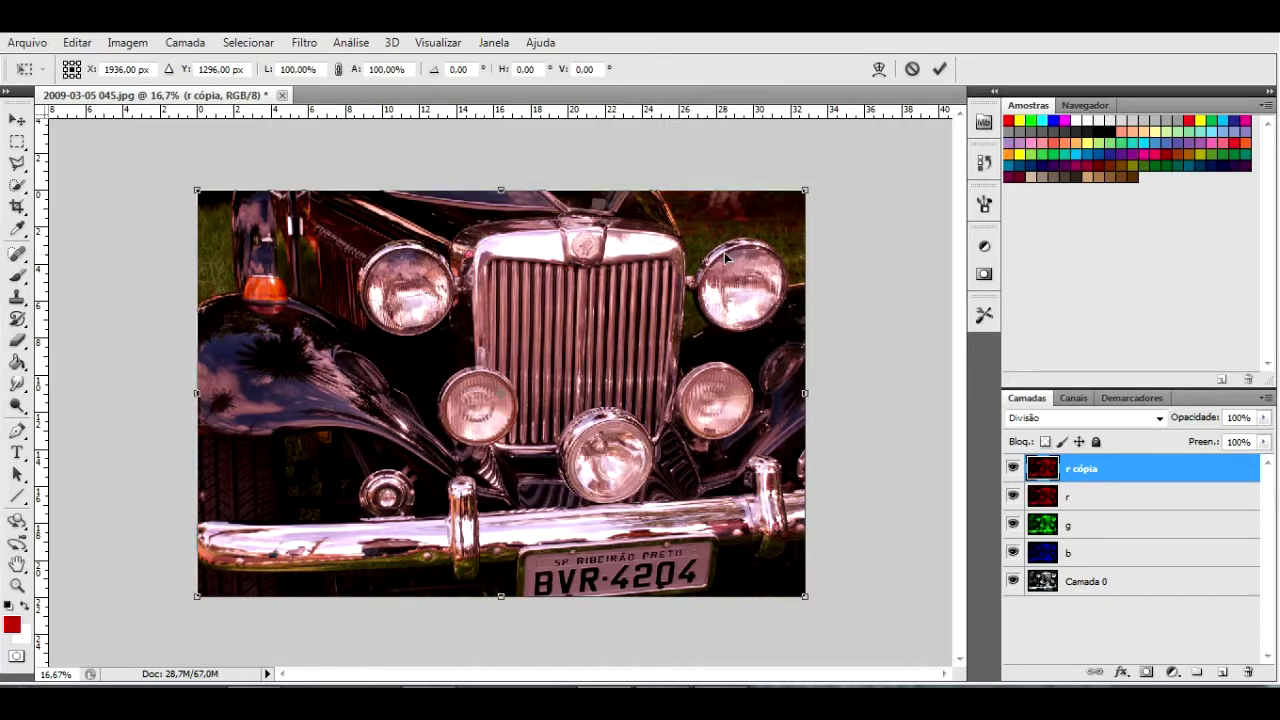
mouse_move(581, 328)
mouse_down()
mouse_move(766, 172)
mouse_move(786, 121)
mouse_up()
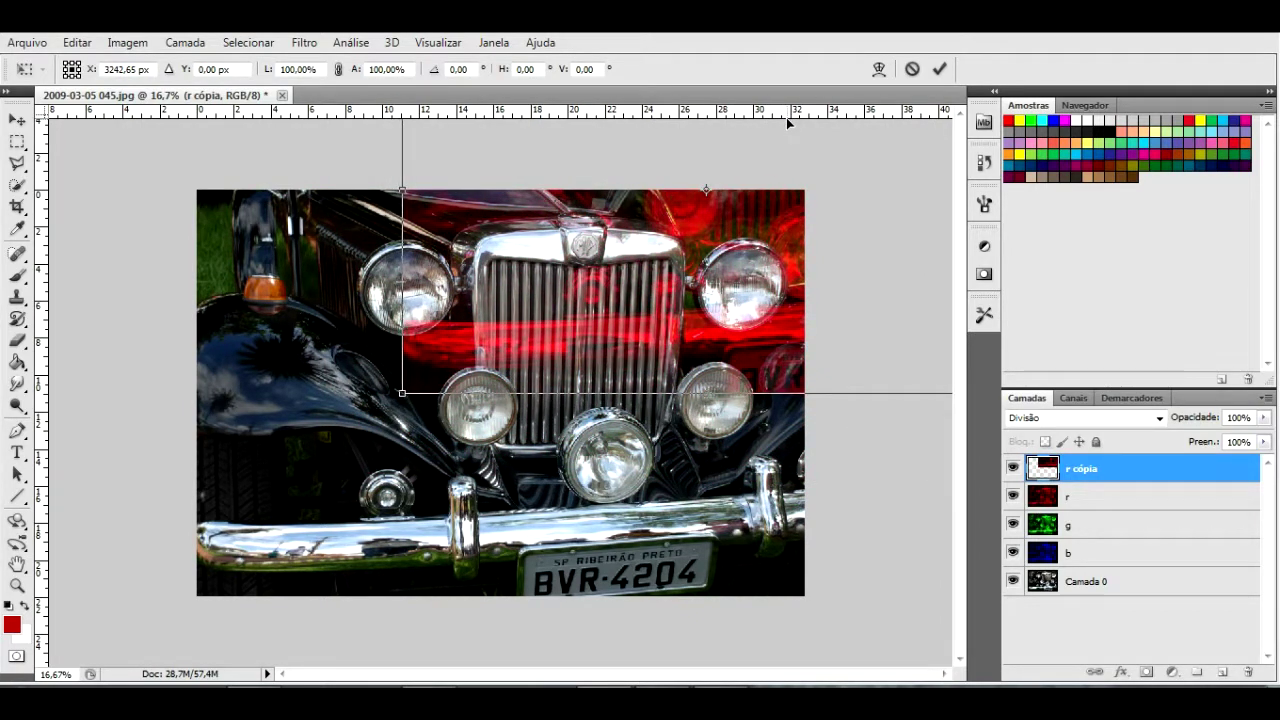
key(Return)
key(m)
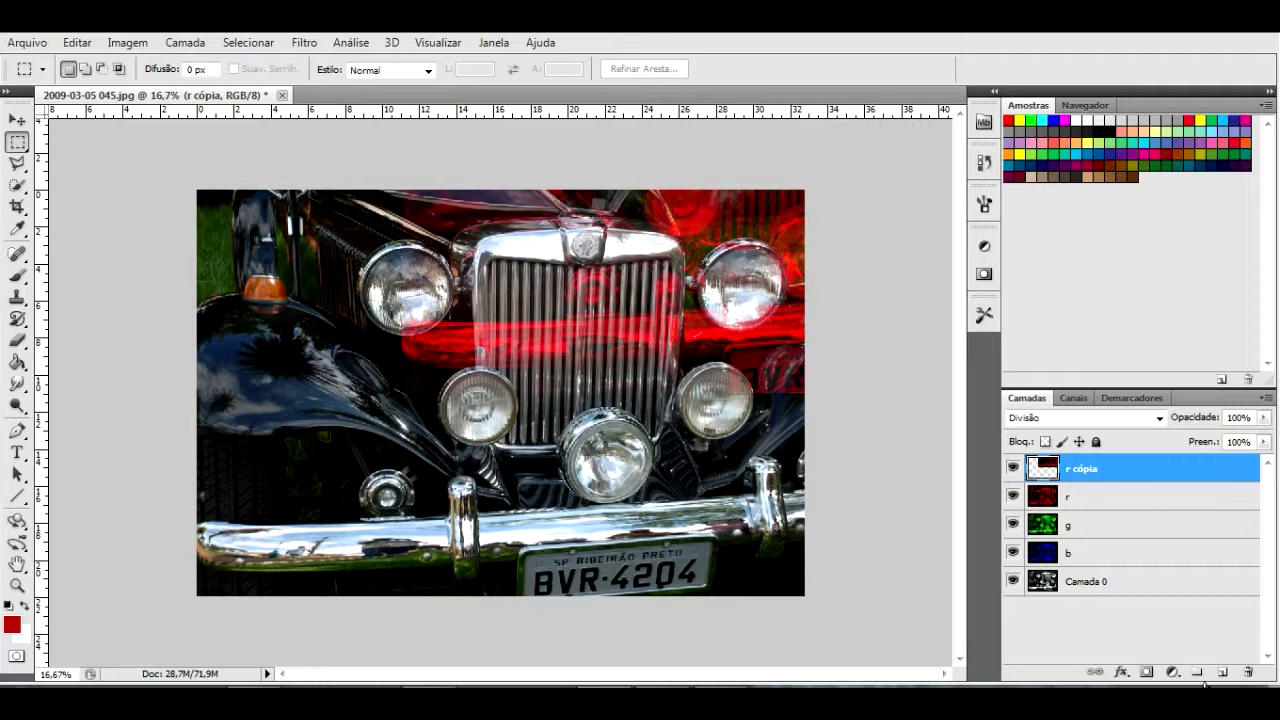
- Add a layer mask to r cópia and fill it with 400% Gaussian noise
click(1146, 674)
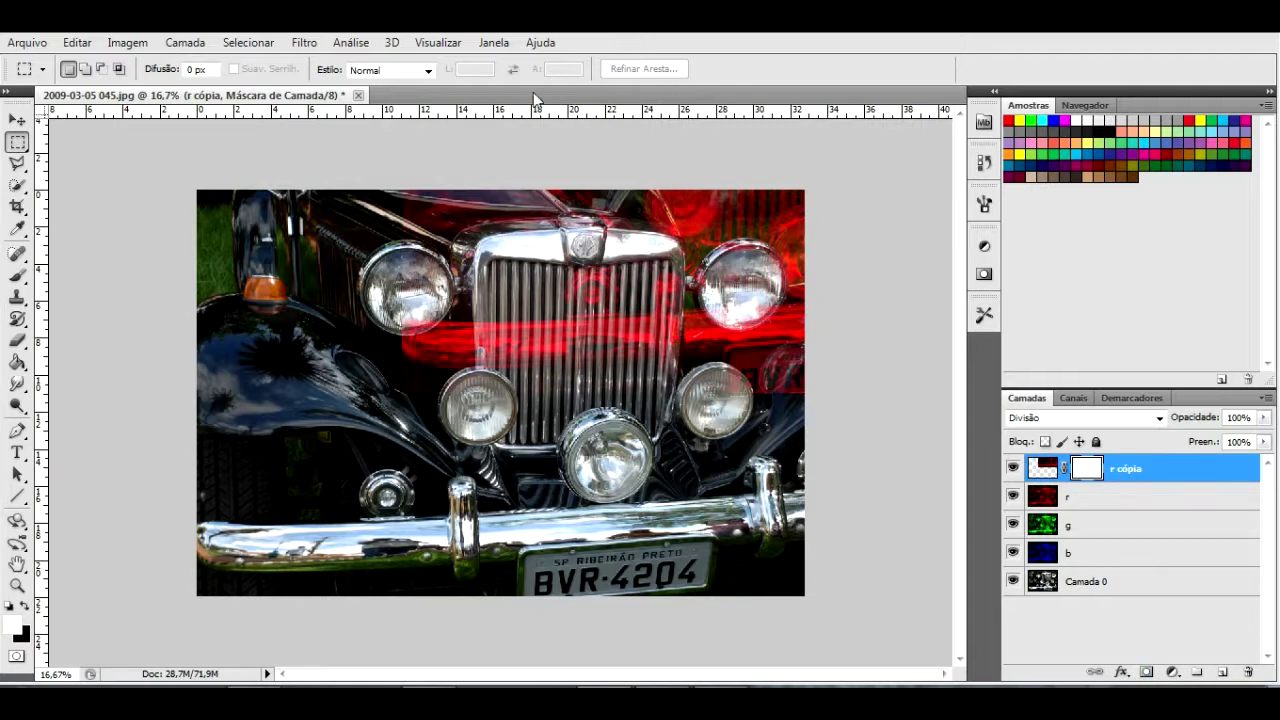
click(310, 45)
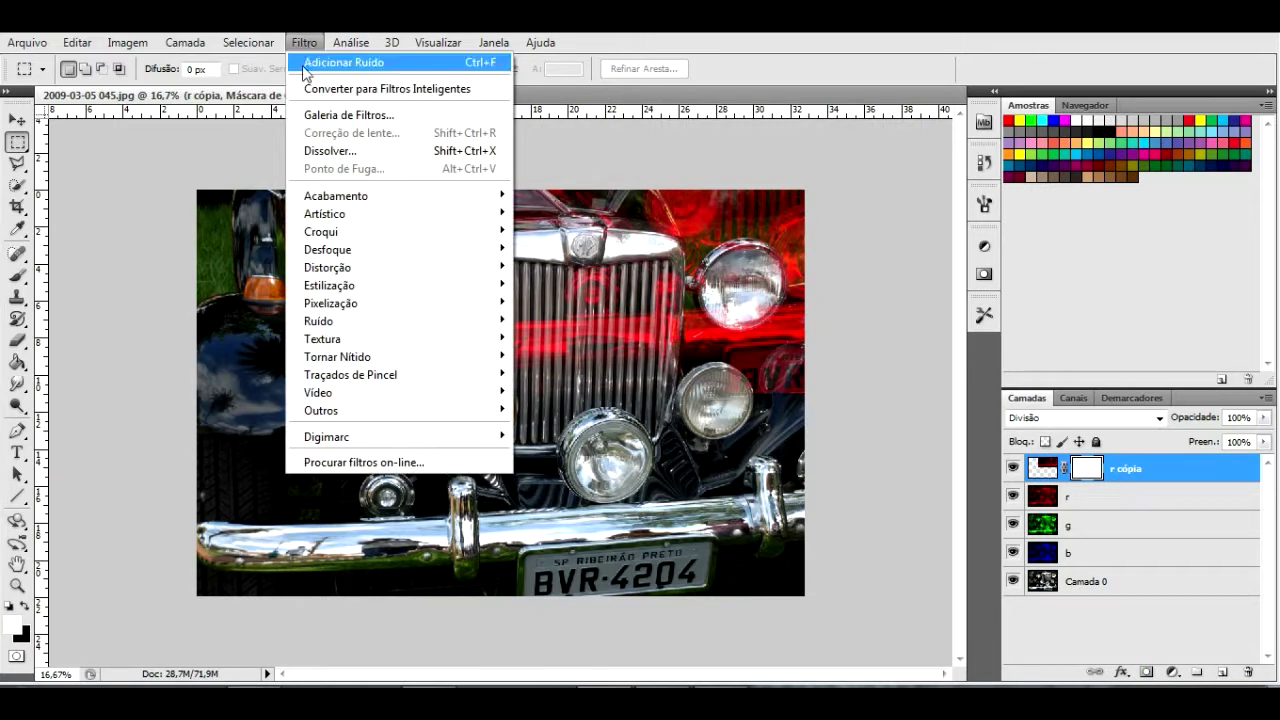
mouse_move(360, 321)
click(531, 321)
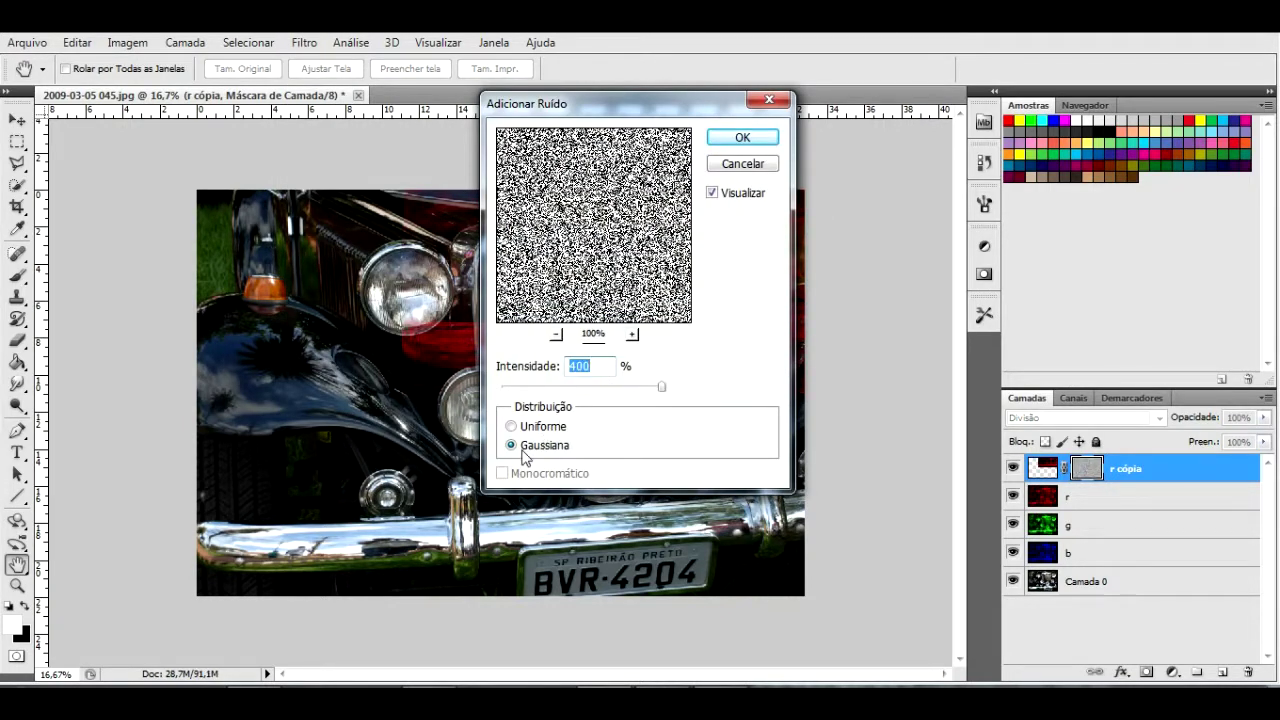
click(745, 139)
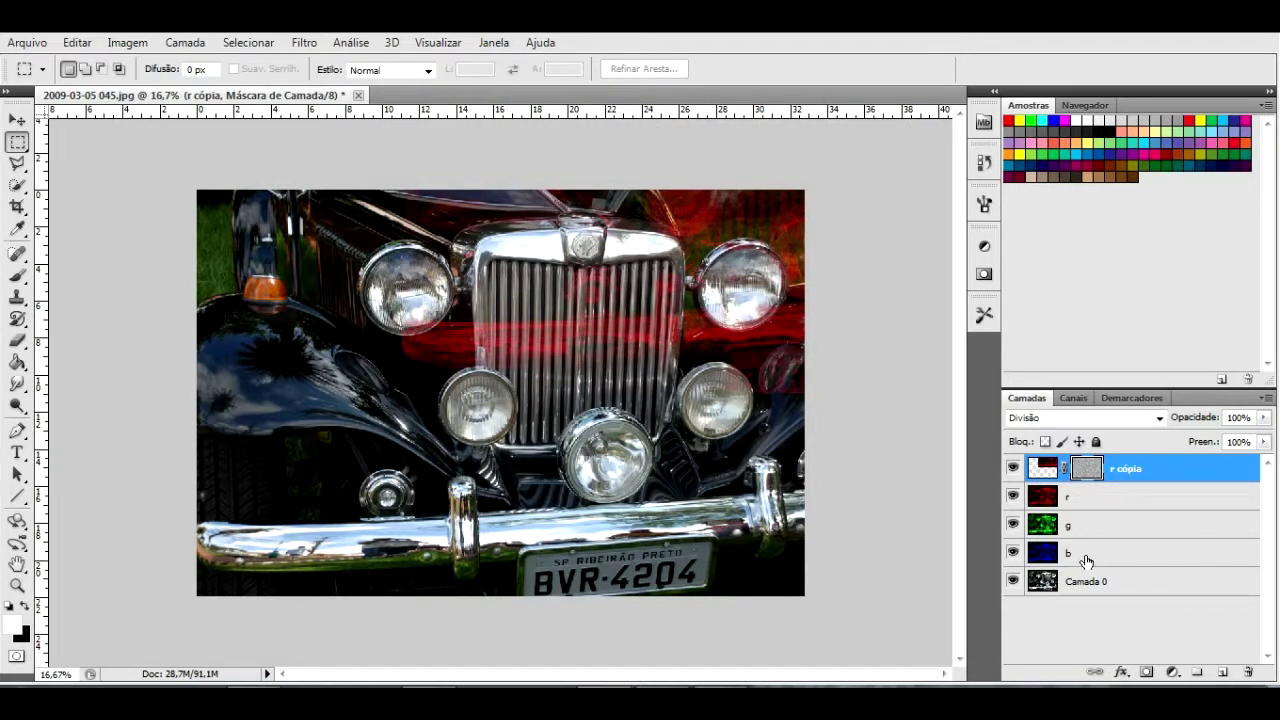
click(1087, 558)
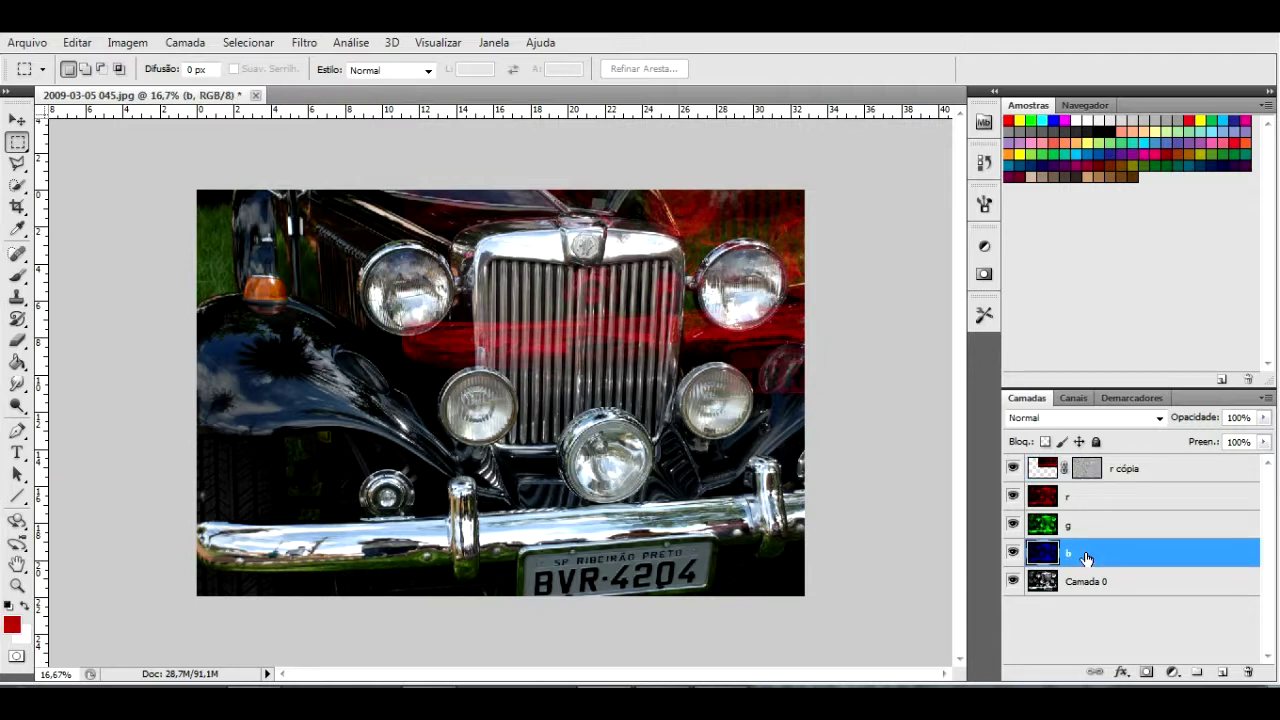
- Duplicate layer b as b cópia
right_click(1087, 558)
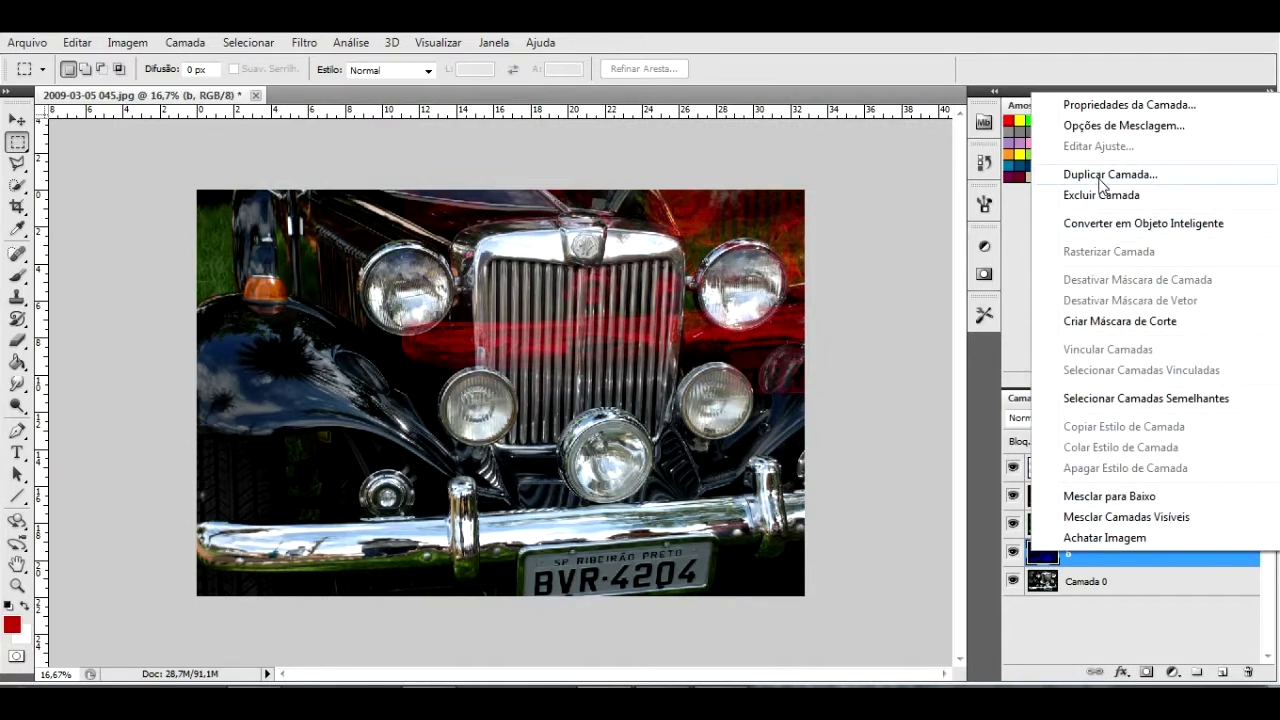
click(1101, 176)
click(790, 214)
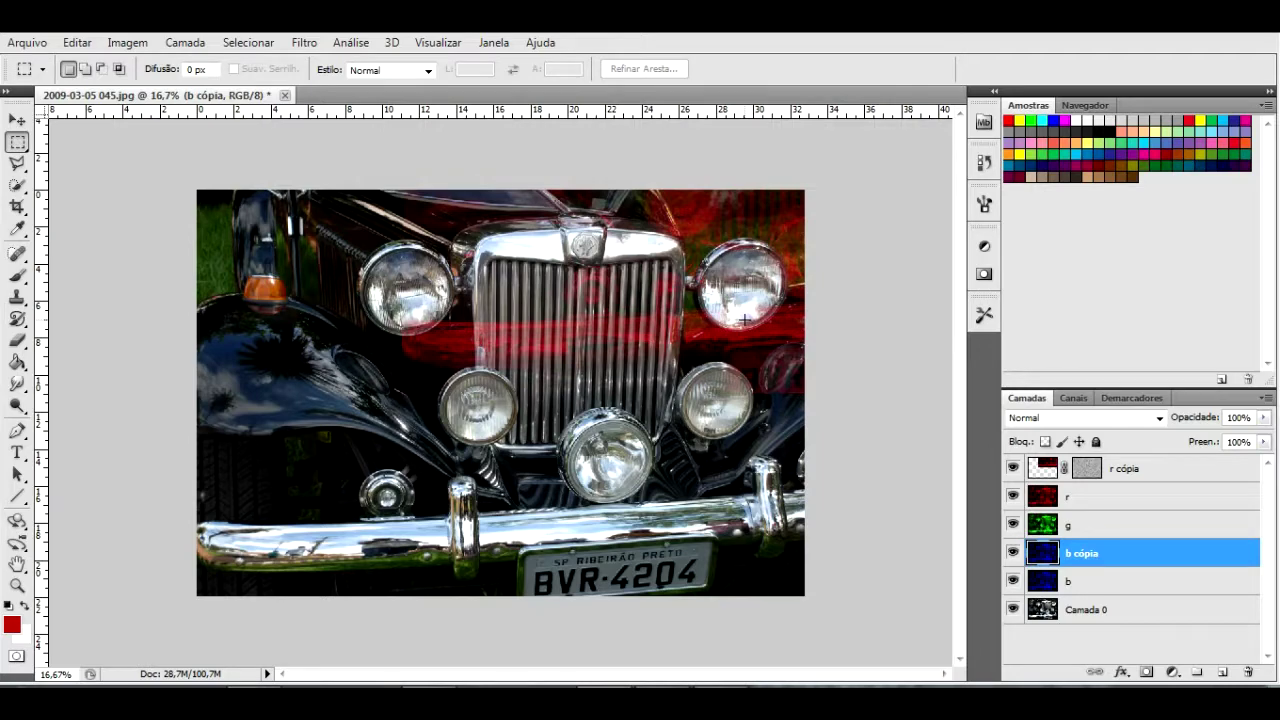
- Move b cópia down and to the left with Free Transform
key(ctrl+t)
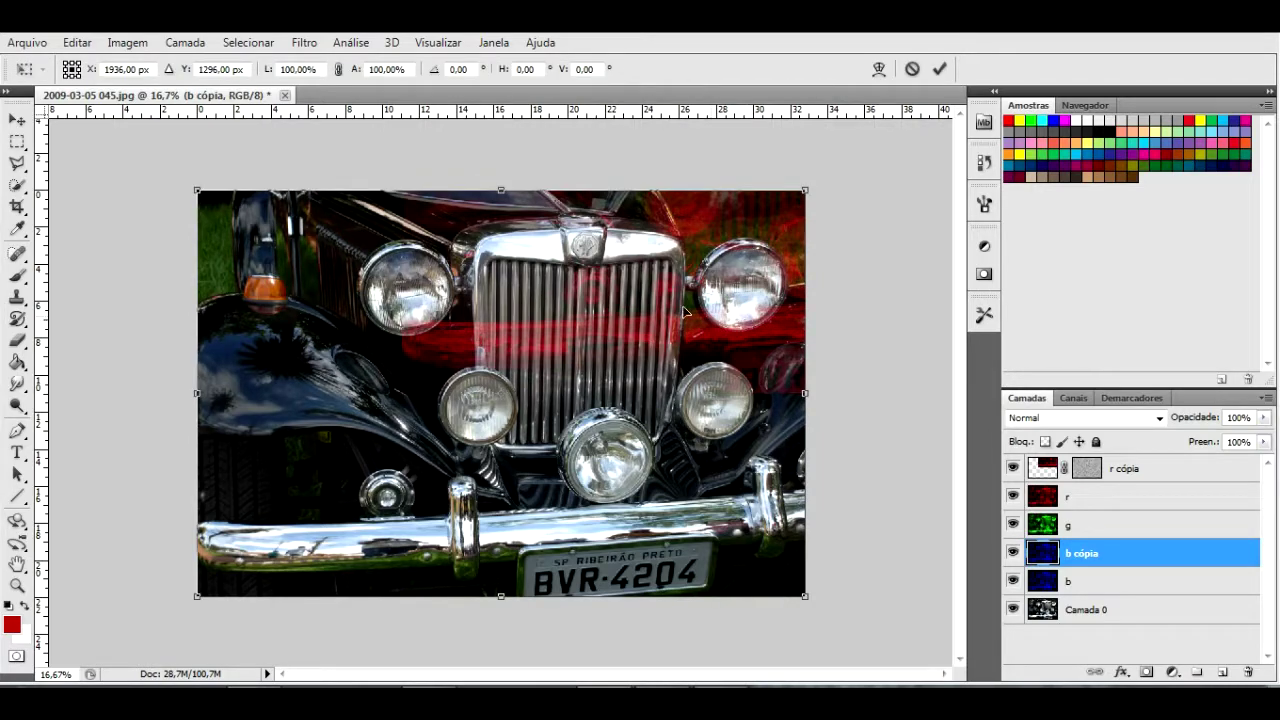
mouse_move(570, 264)
mouse_down()
mouse_move(398, 458)
mouse_move(380, 461)
mouse_up()
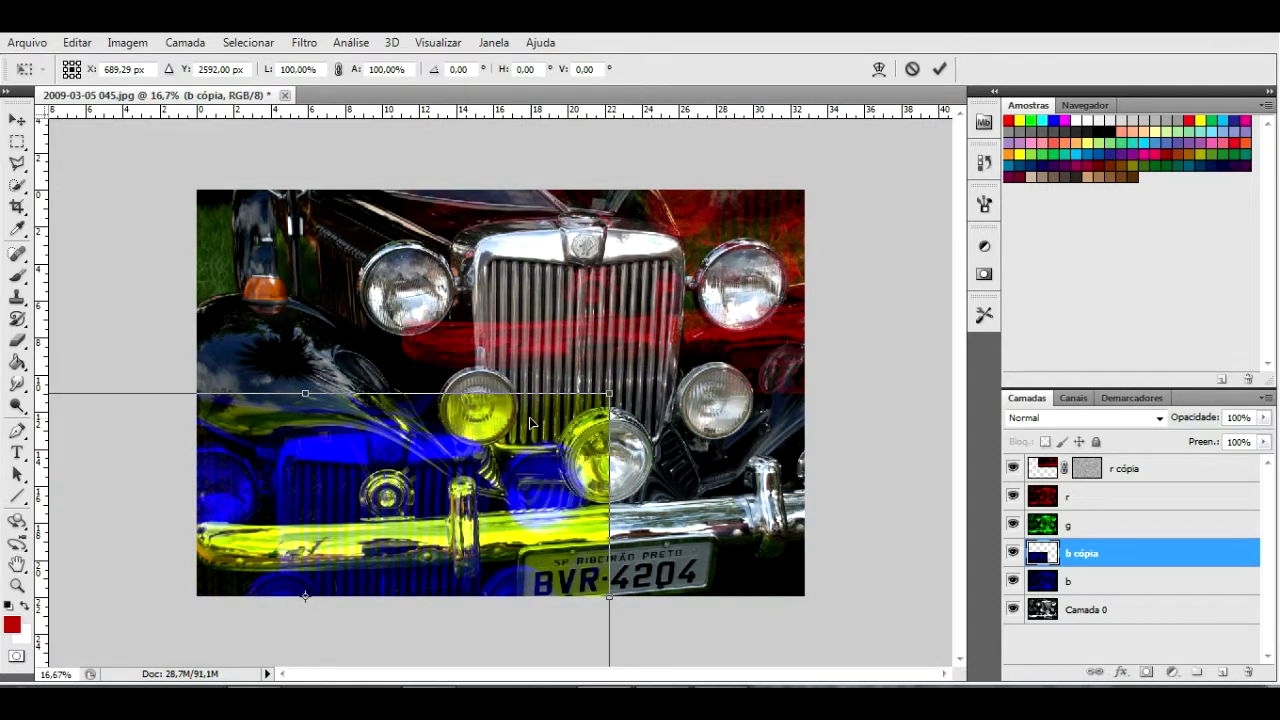
key(Return)
key(m)
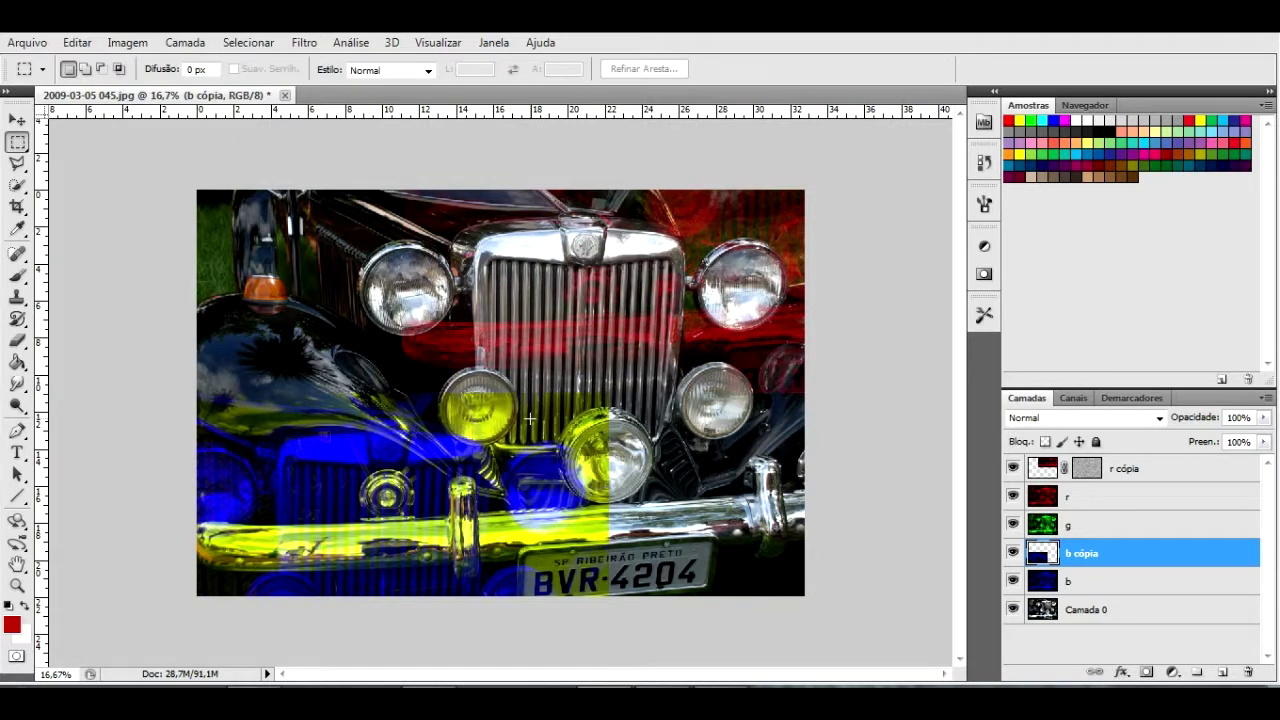
click(298, 44)
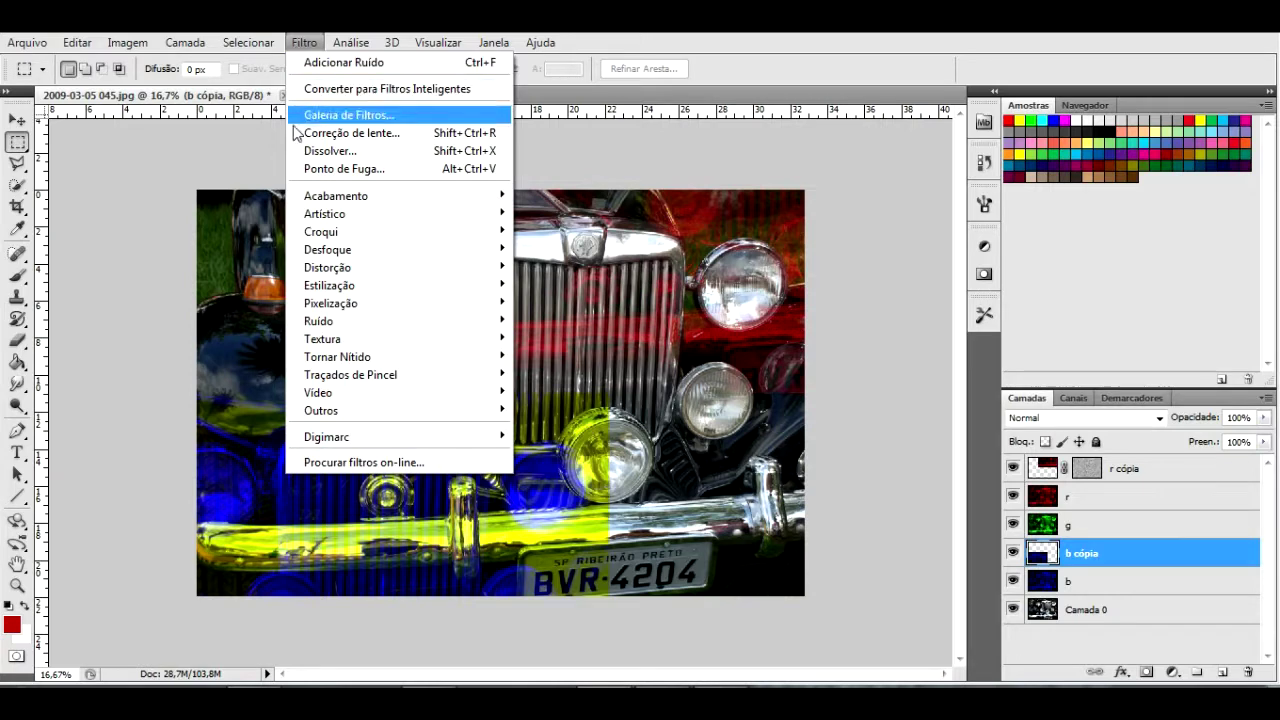
mouse_move(340, 249)
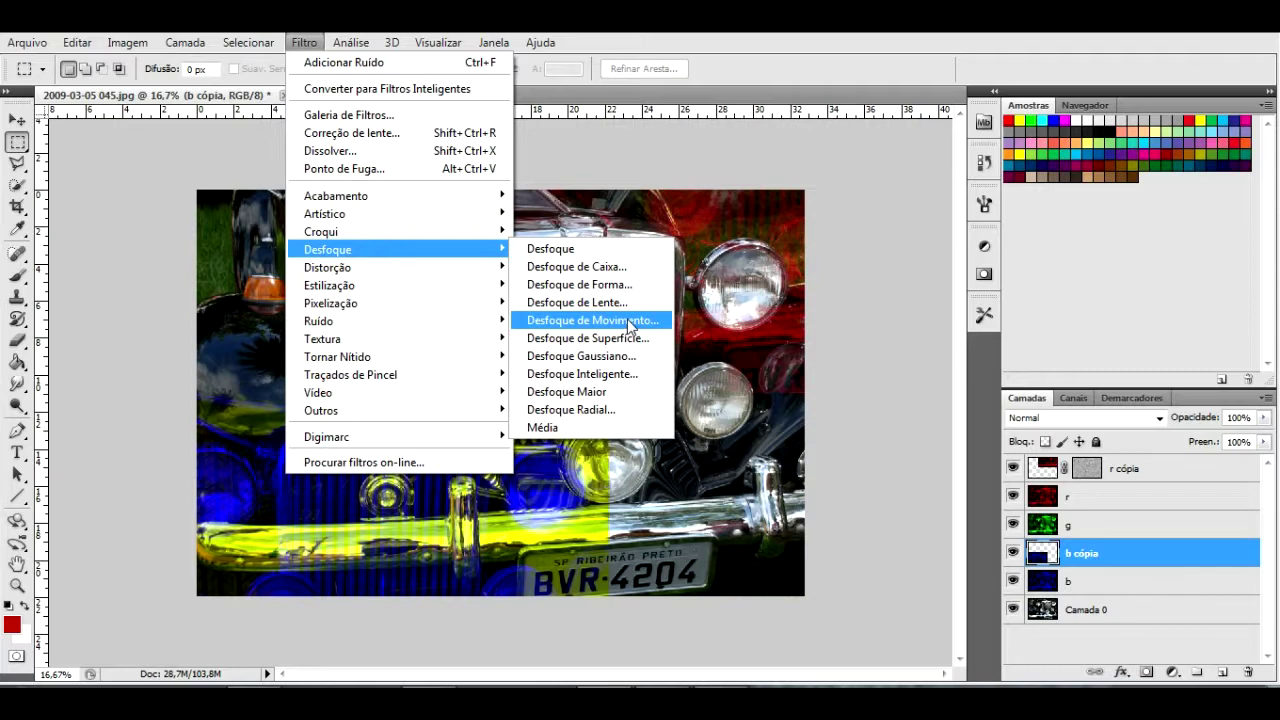
- Apply a Motion Blur with angle 0 and distance 999 pixels to b cópia
click(627, 319)
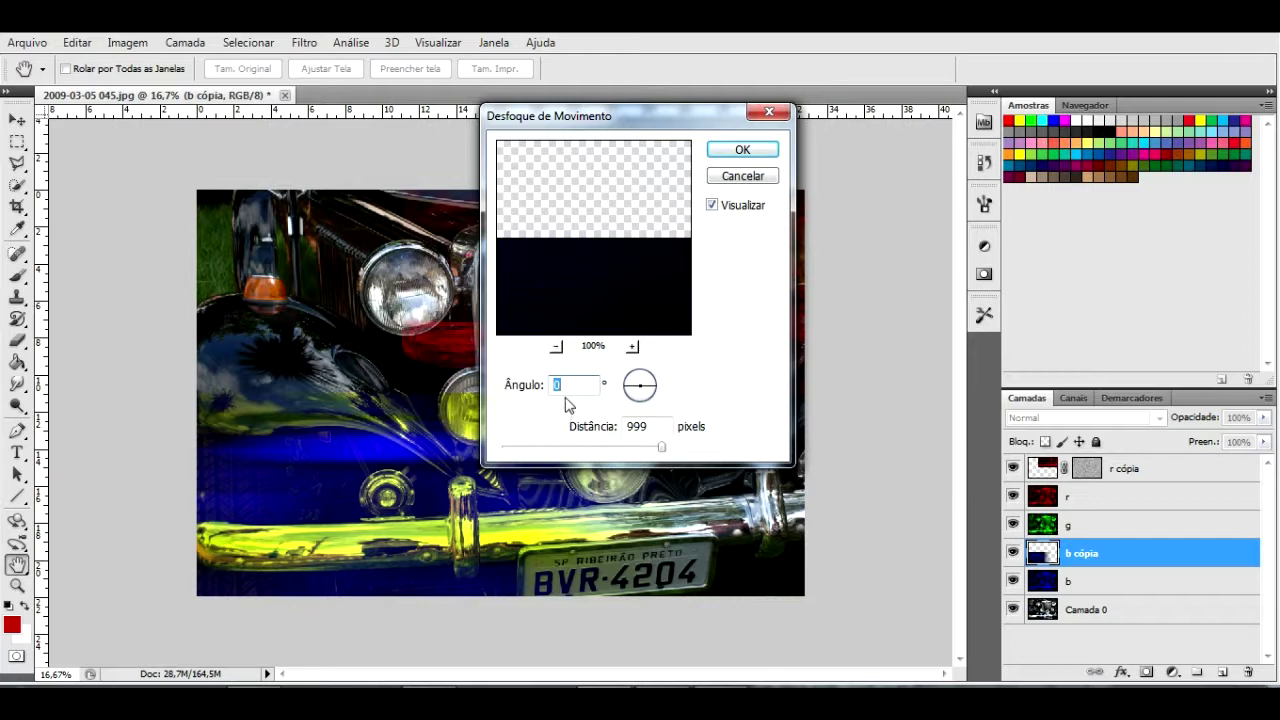
click(749, 152)
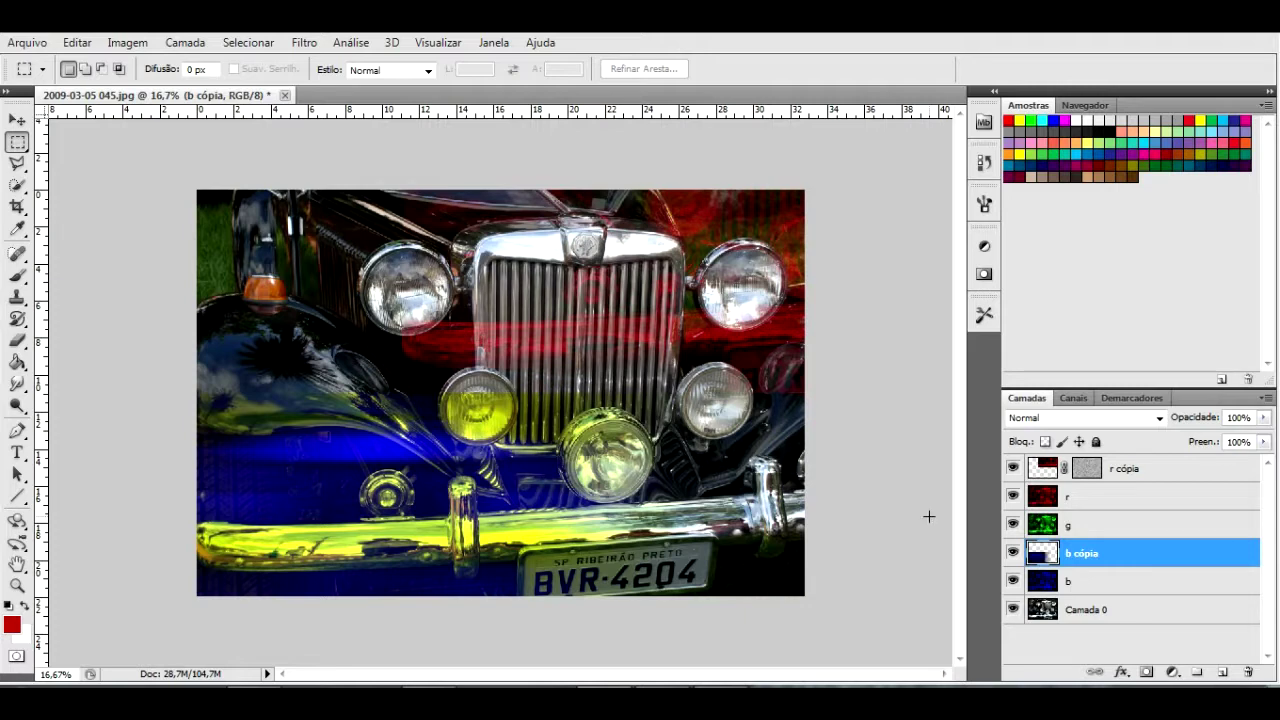
click(1090, 589)
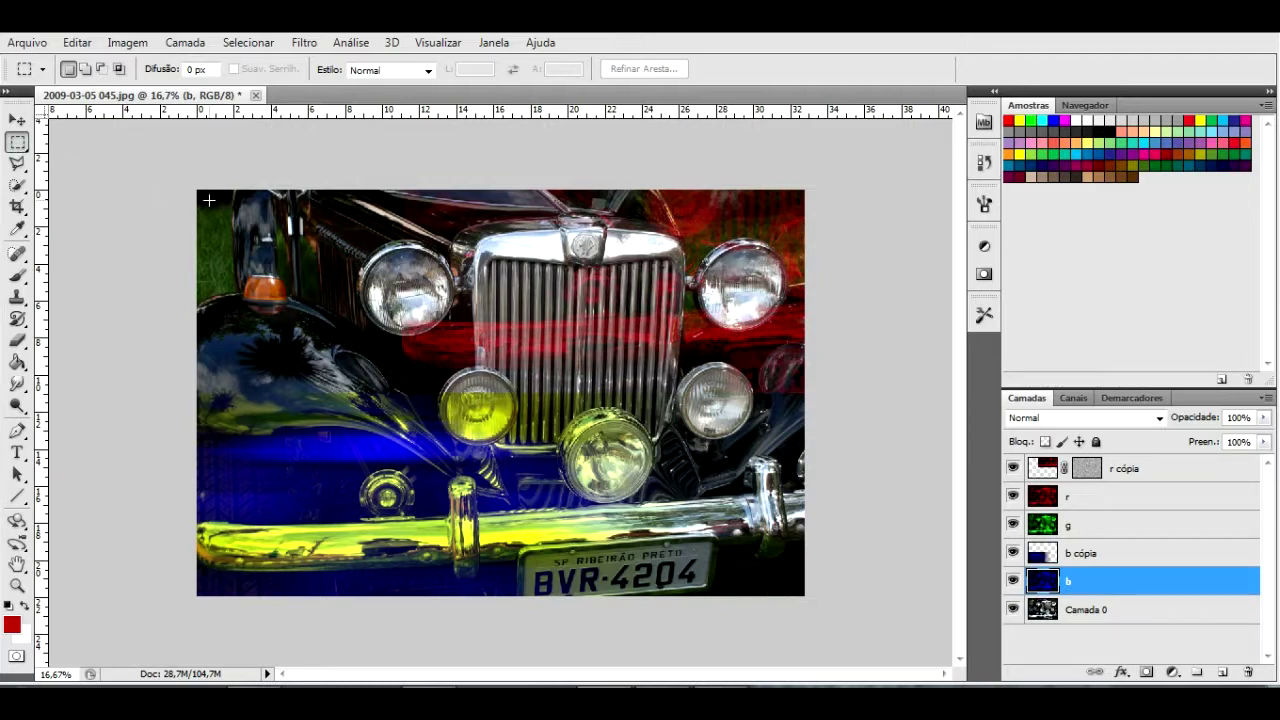
- On layer b, stretch a small top-left strip sideways to about 241% width
drag(208, 200, 271, 229)
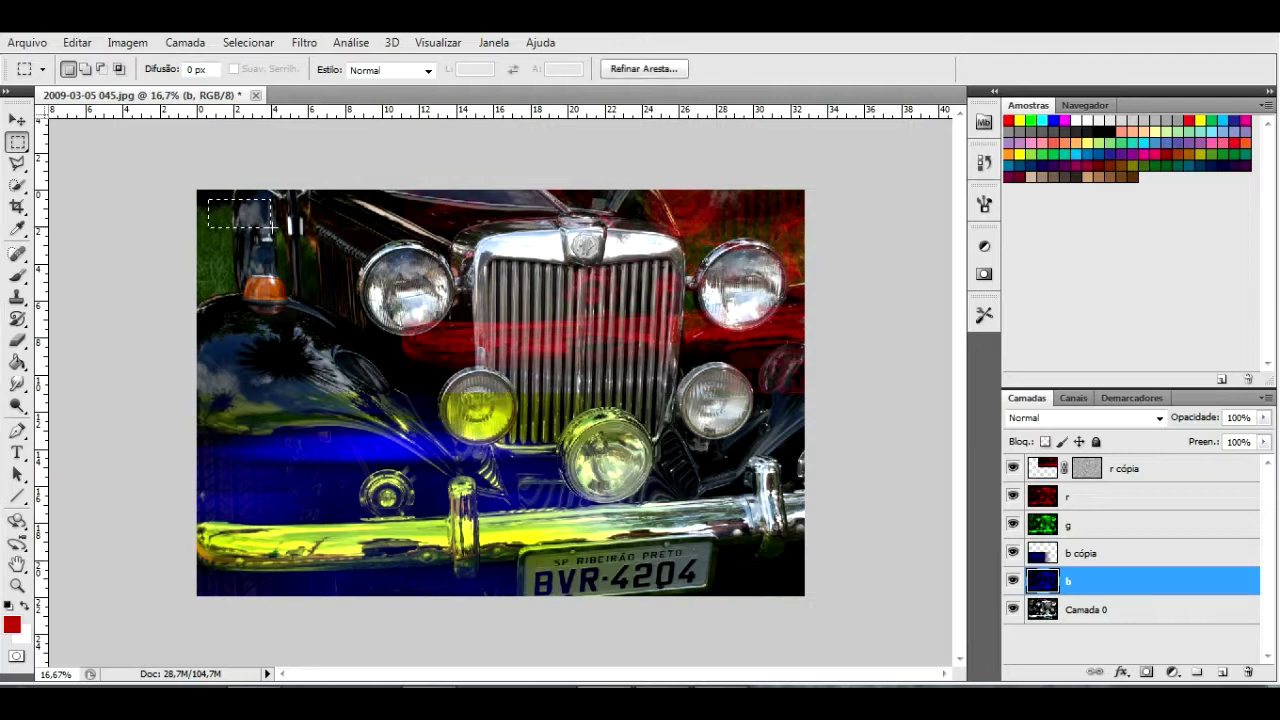
key(ctrl+t)
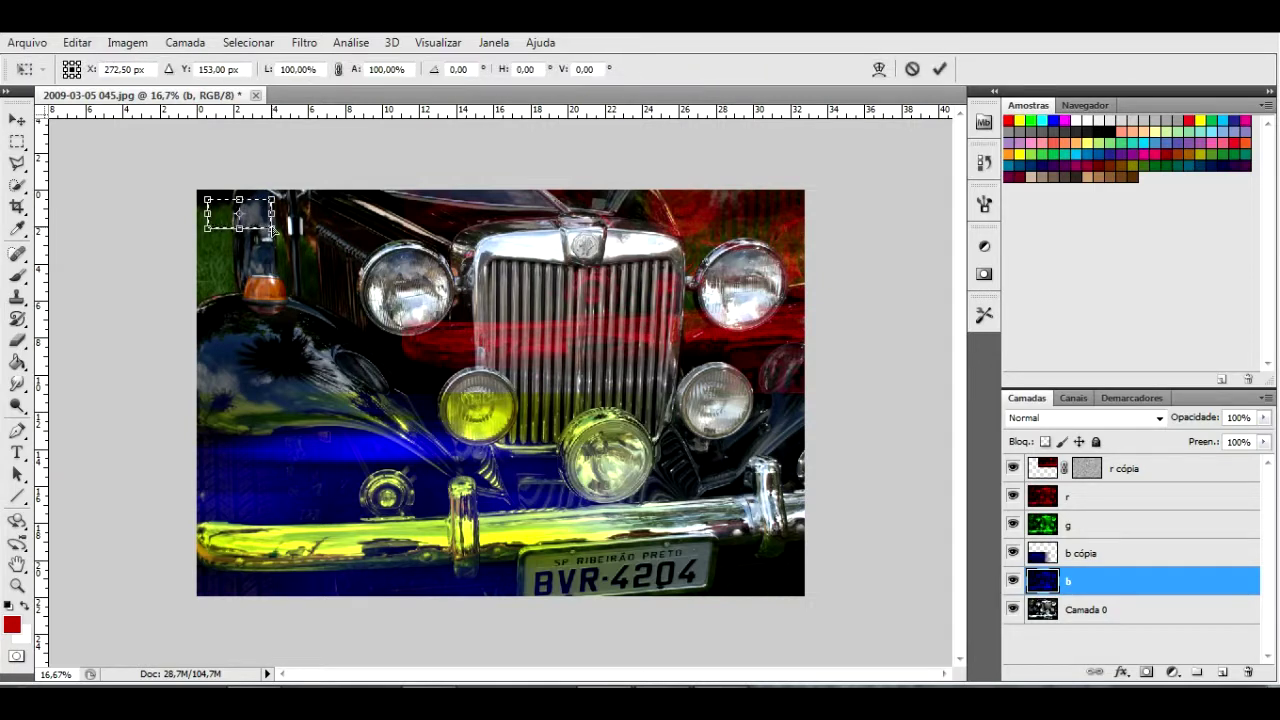
drag(274, 213, 364, 216)
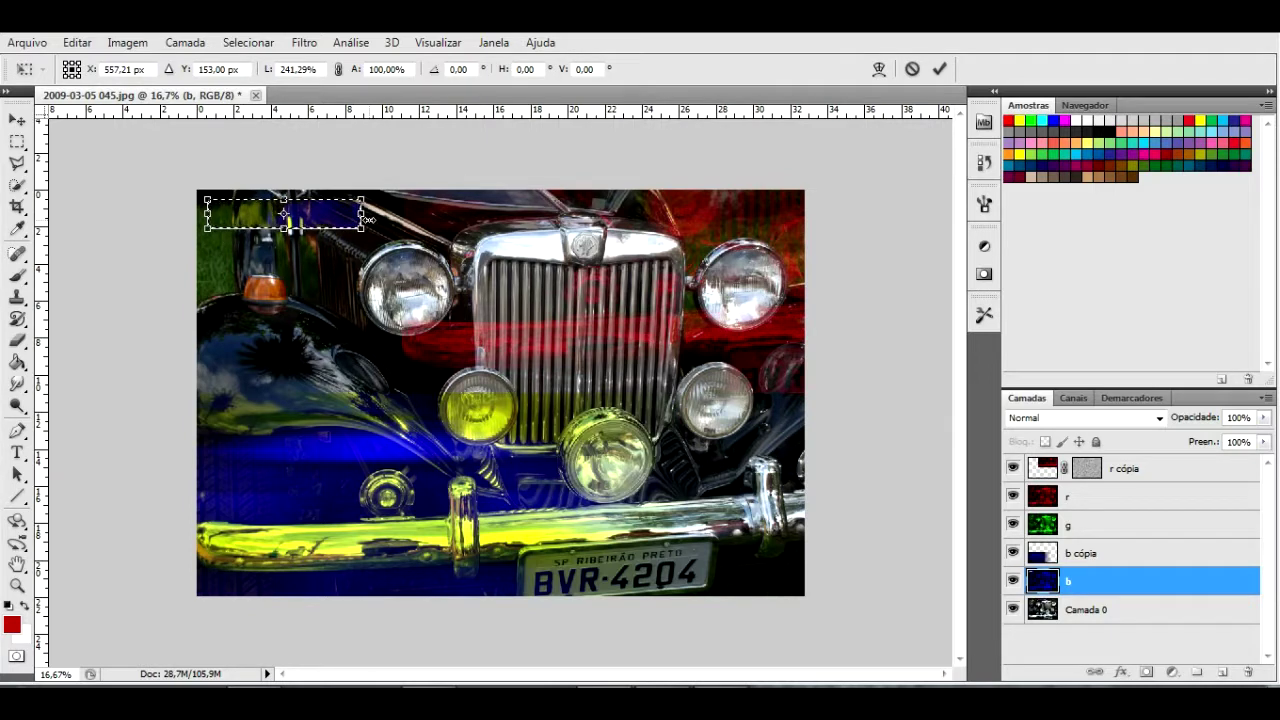
key(Return)
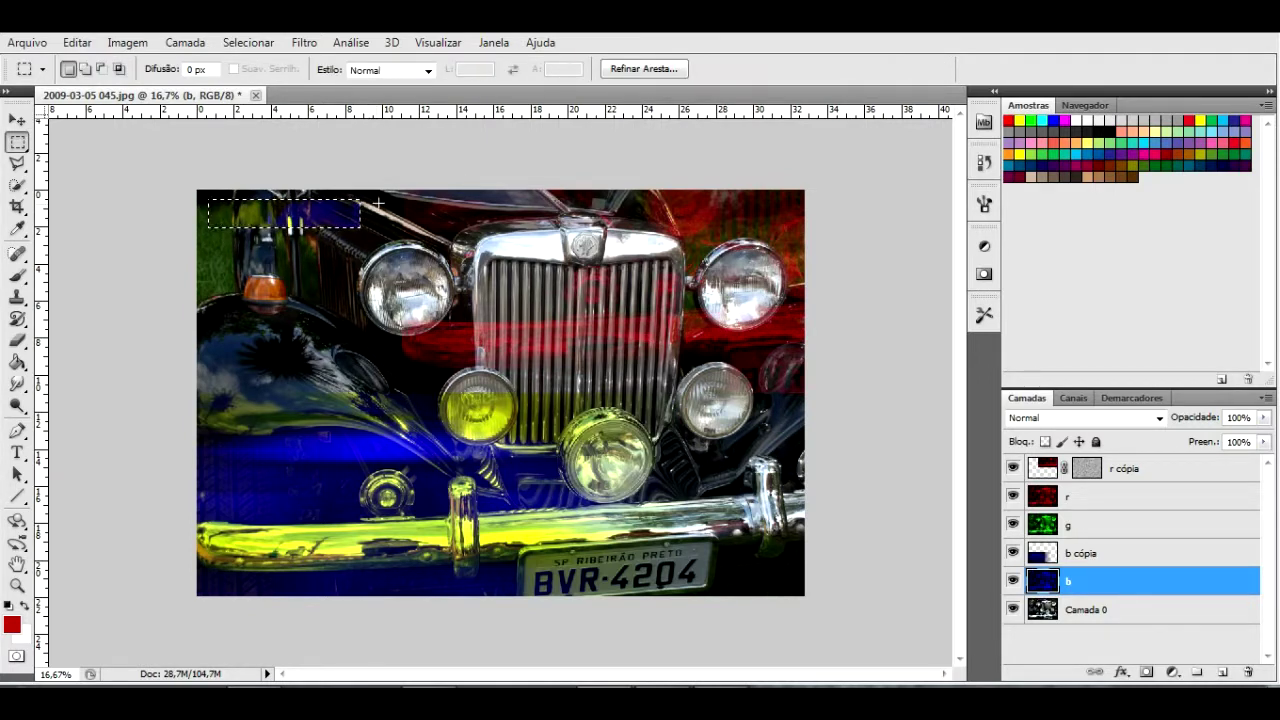
- Stretch a strip near the car's top to about 276% and one above the right headlight to 197%
drag(434, 232, 441, 218)
key(ctrl+t)
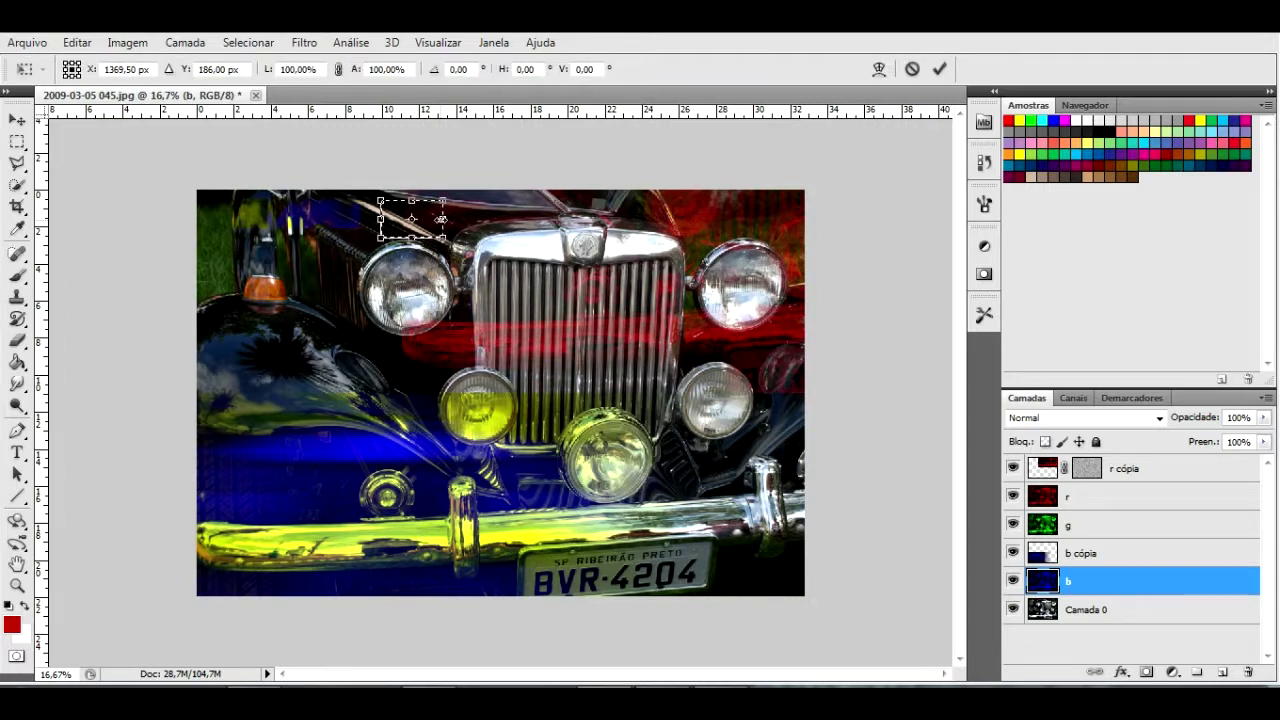
drag(441, 218, 553, 226)
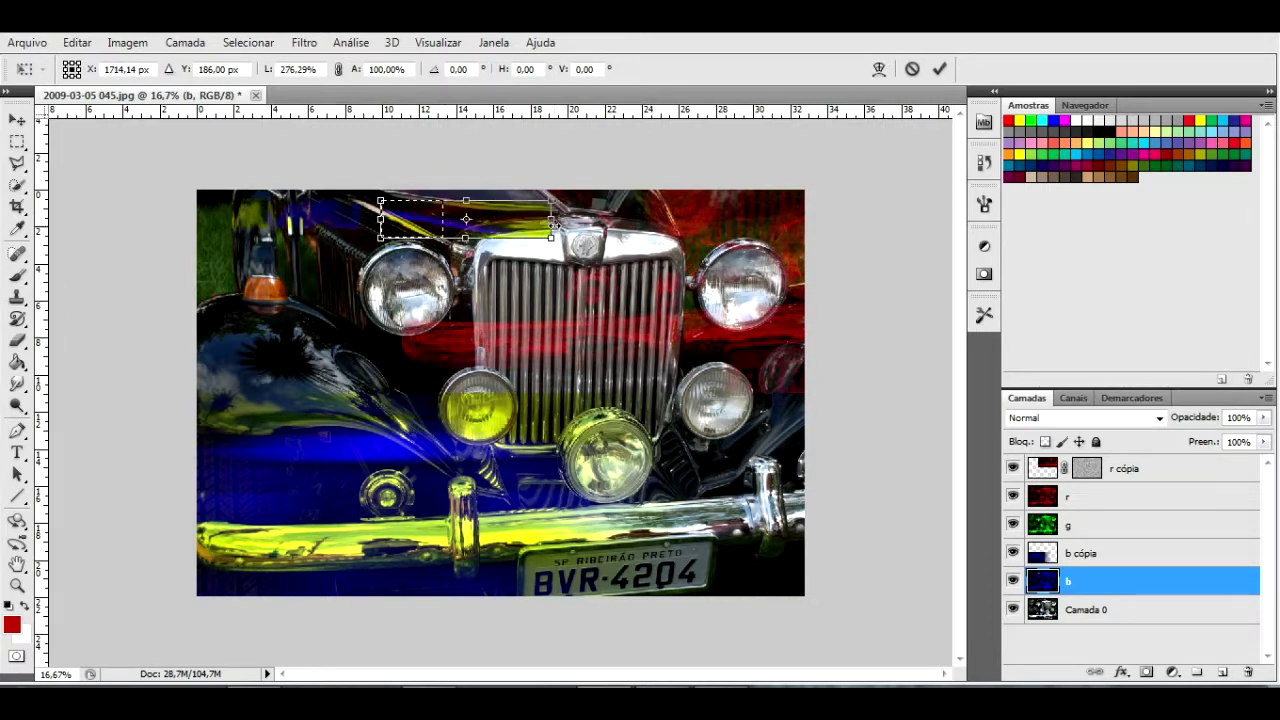
key(Return)
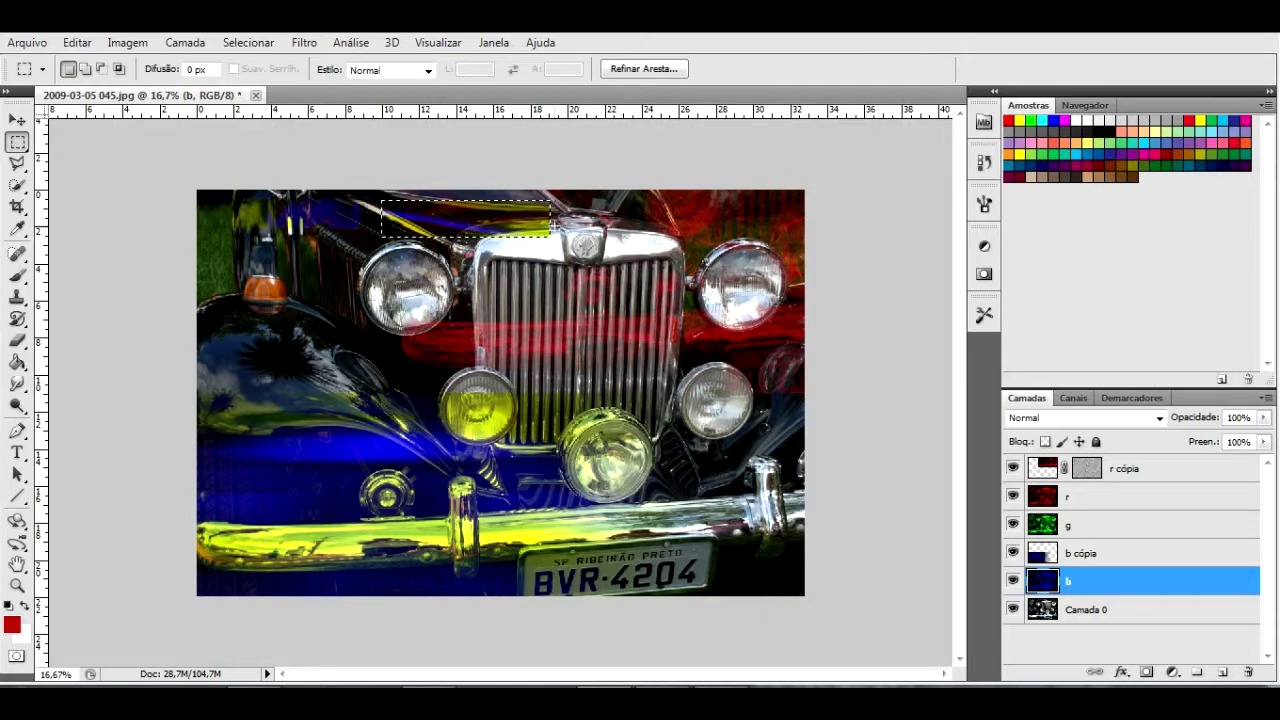
click(597, 210)
key(ctrl+r)
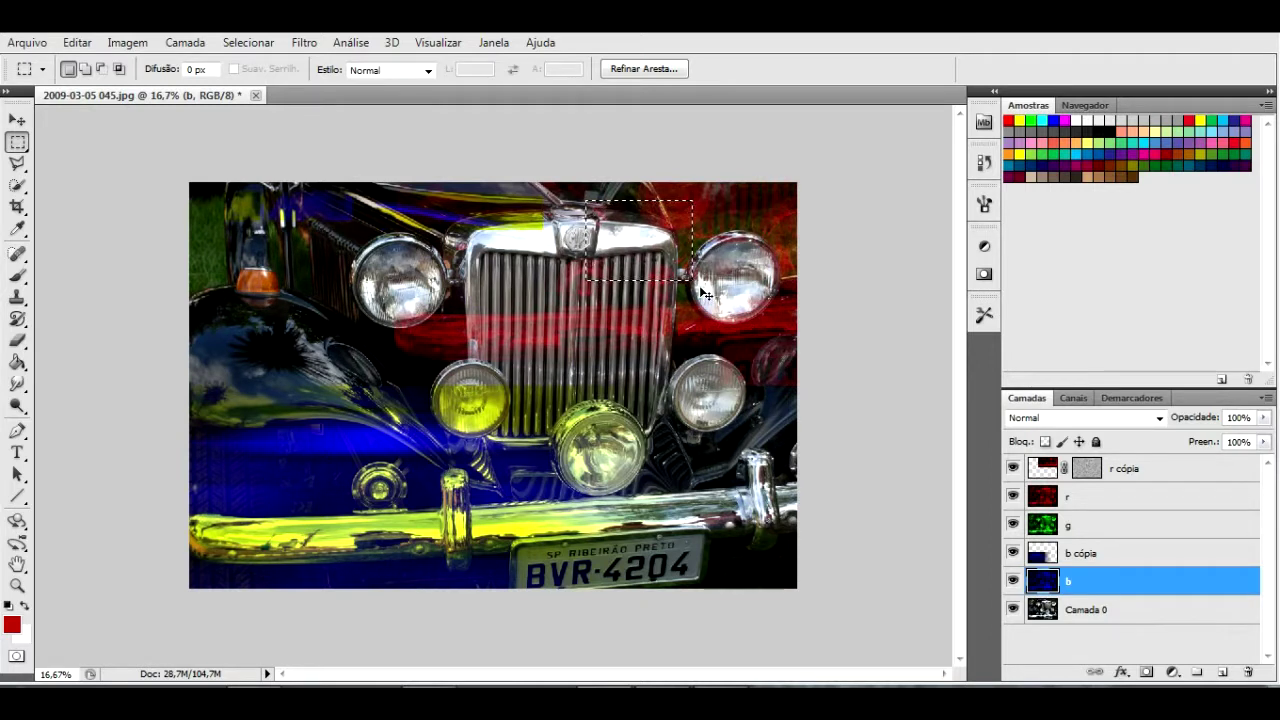
key(ctrl+t)
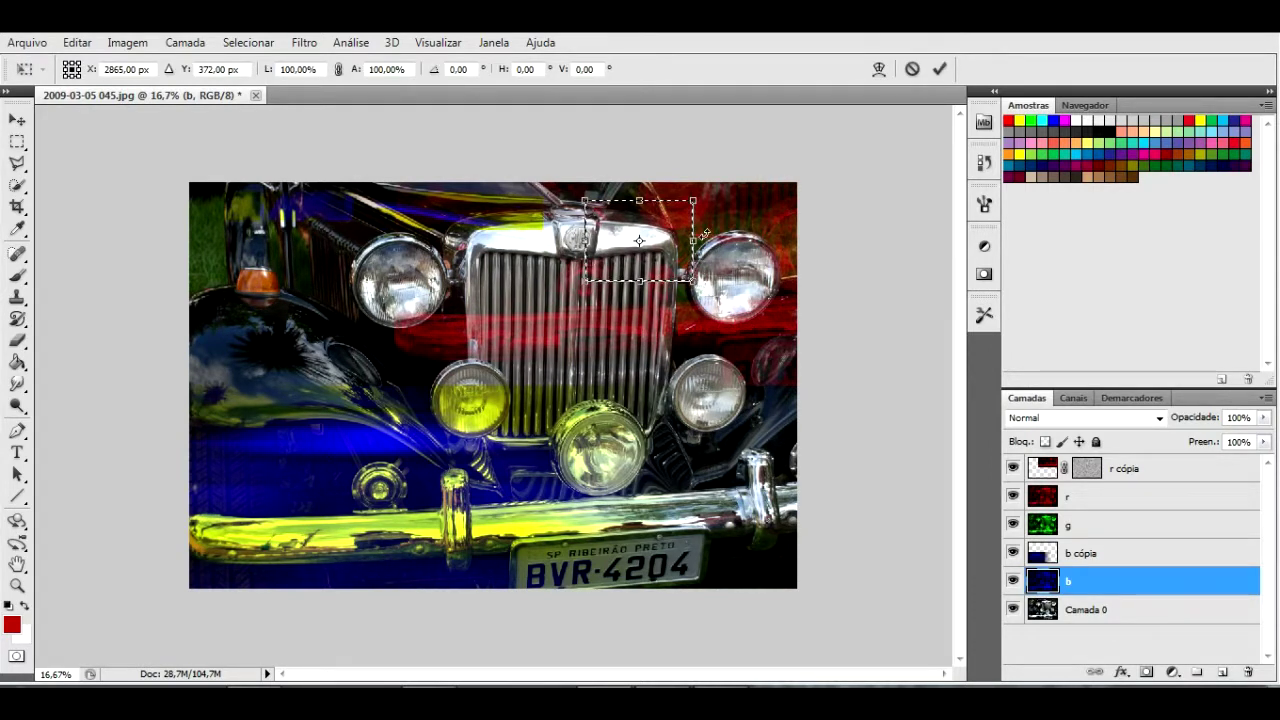
drag(694, 241, 801, 254)
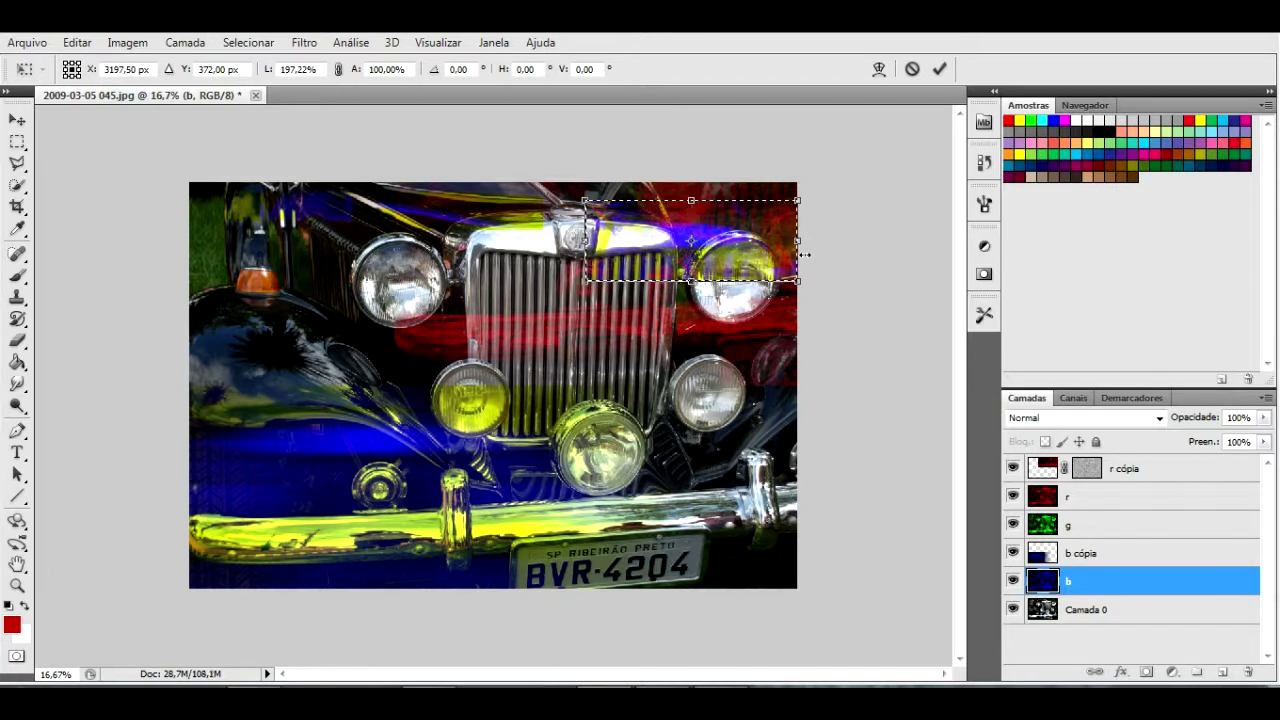
key(Return)
- Stretch the strip beside the left headlight rightward to about 248% width
drag(330, 295, 413, 350)
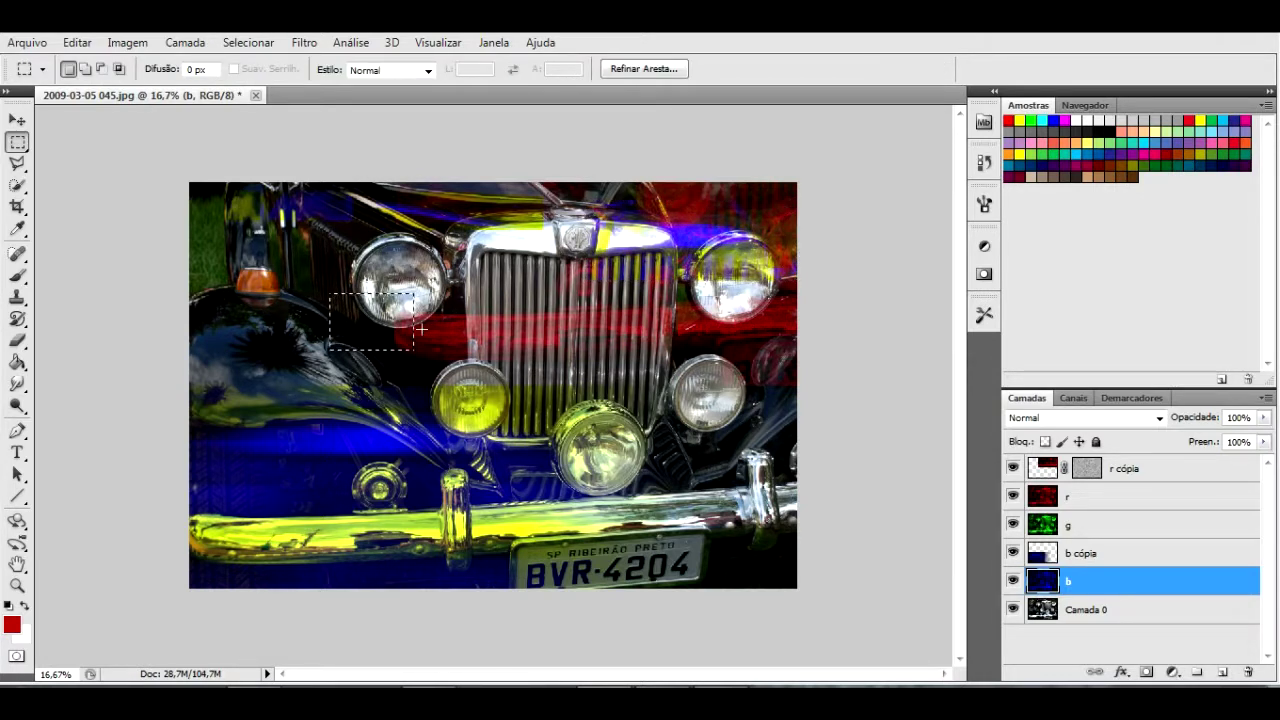
key(ctrl+t)
drag(418, 328, 543, 337)
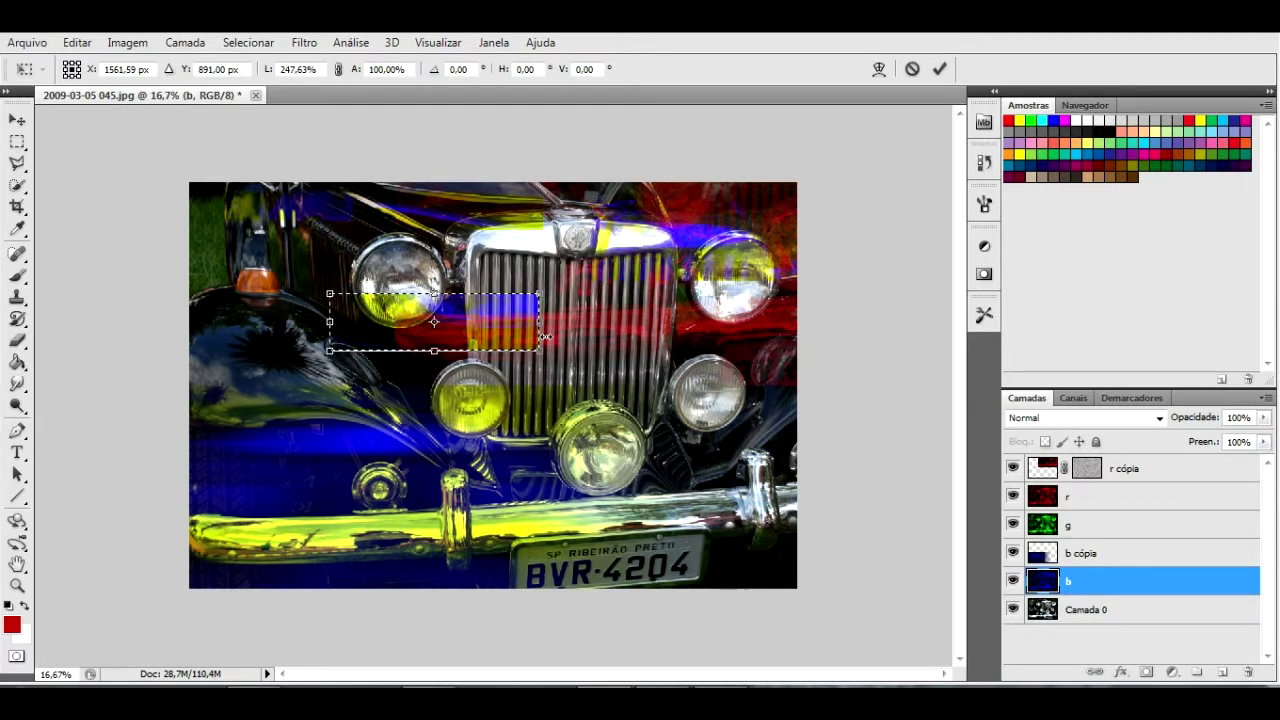
key(Return)
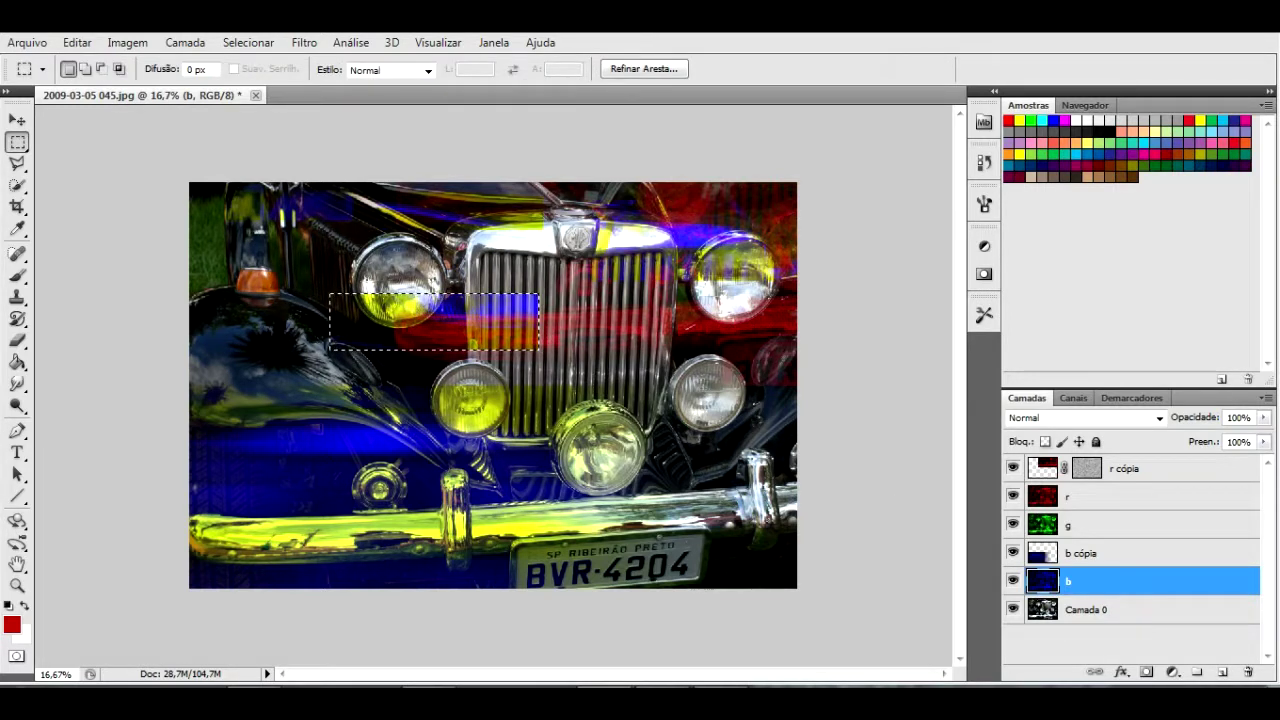
click(1096, 532)
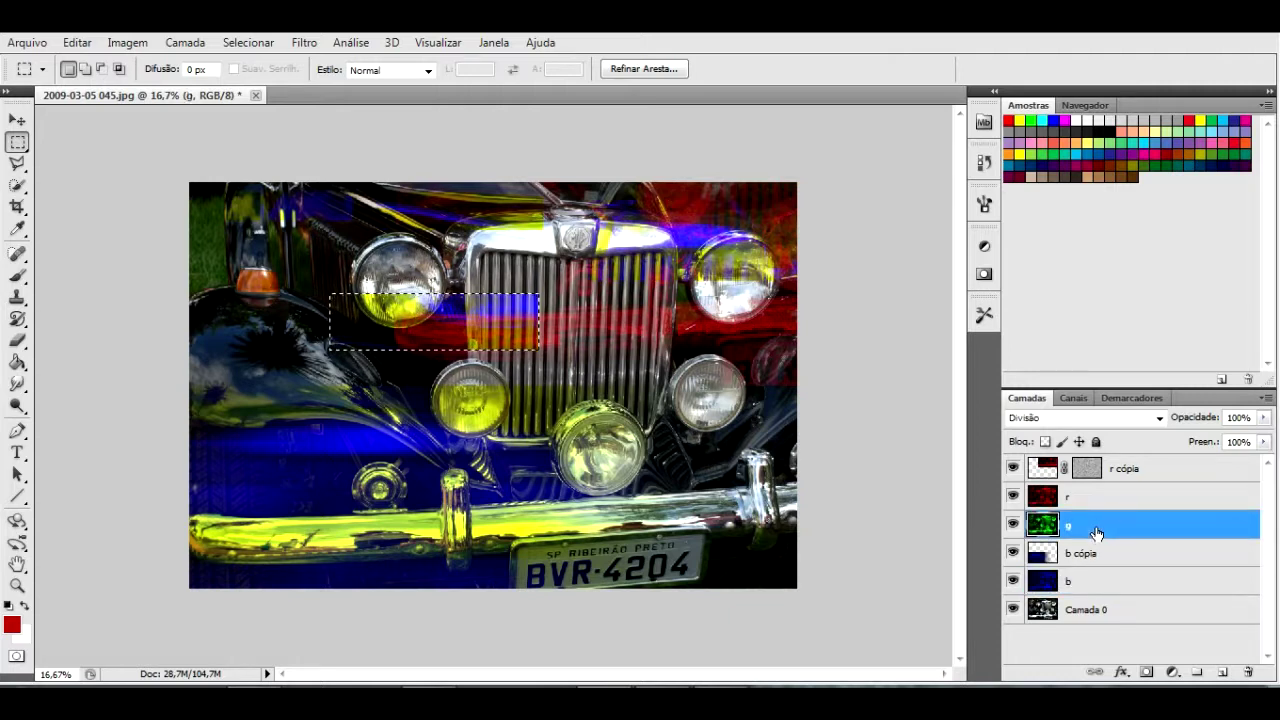
click(610, 352)
- On layer g, stretch a grille strip to about 233% and a left-side block to 236% width
drag(576, 327, 671, 383)
key(ctrl+t)
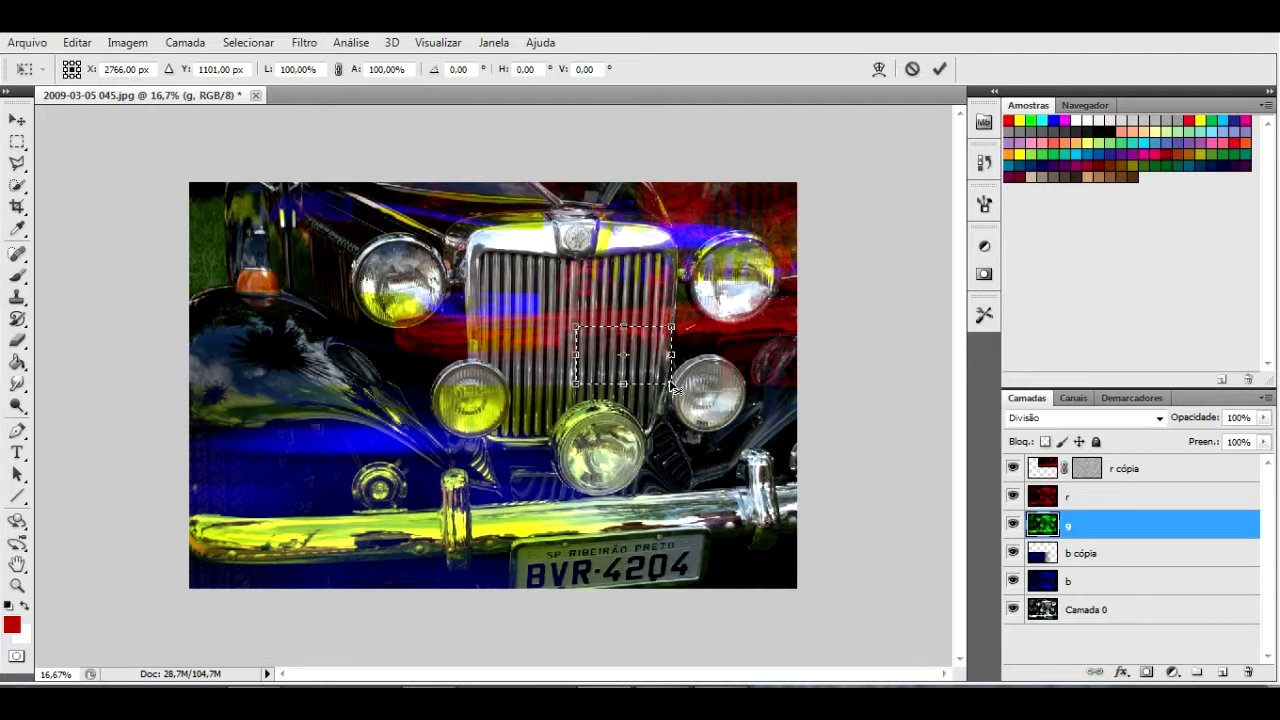
drag(671, 368, 805, 375)
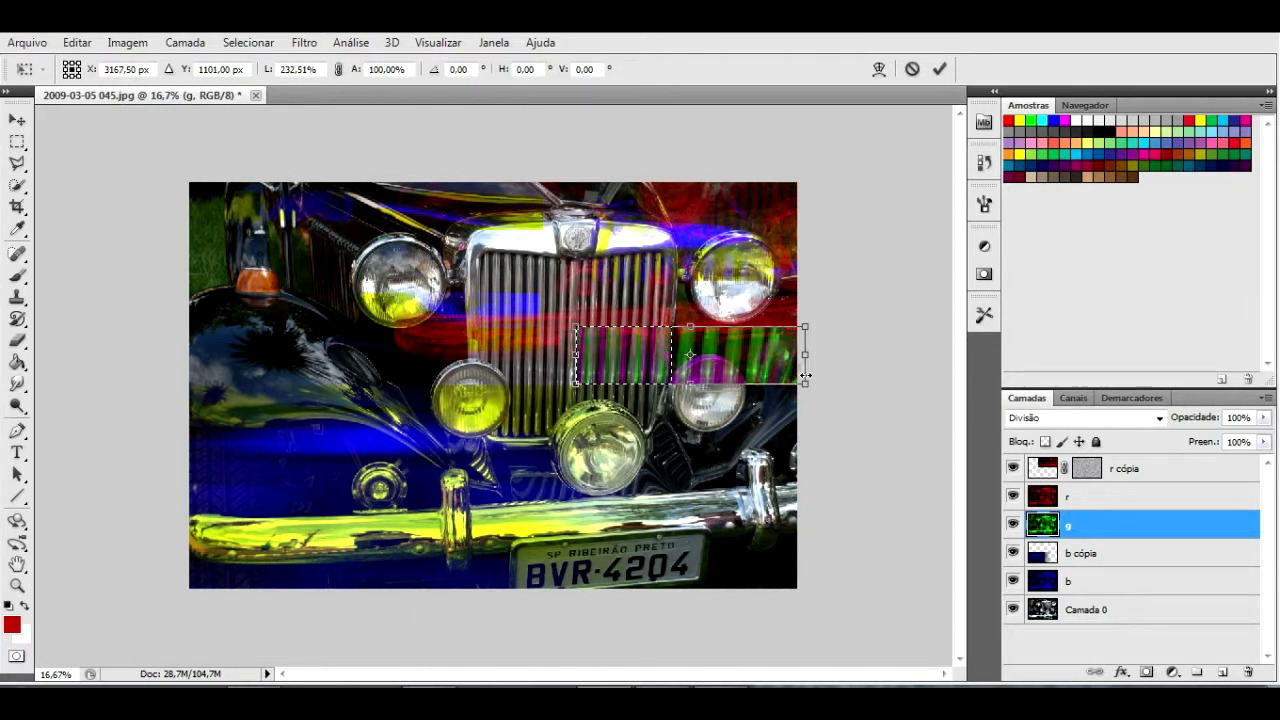
key(Return)
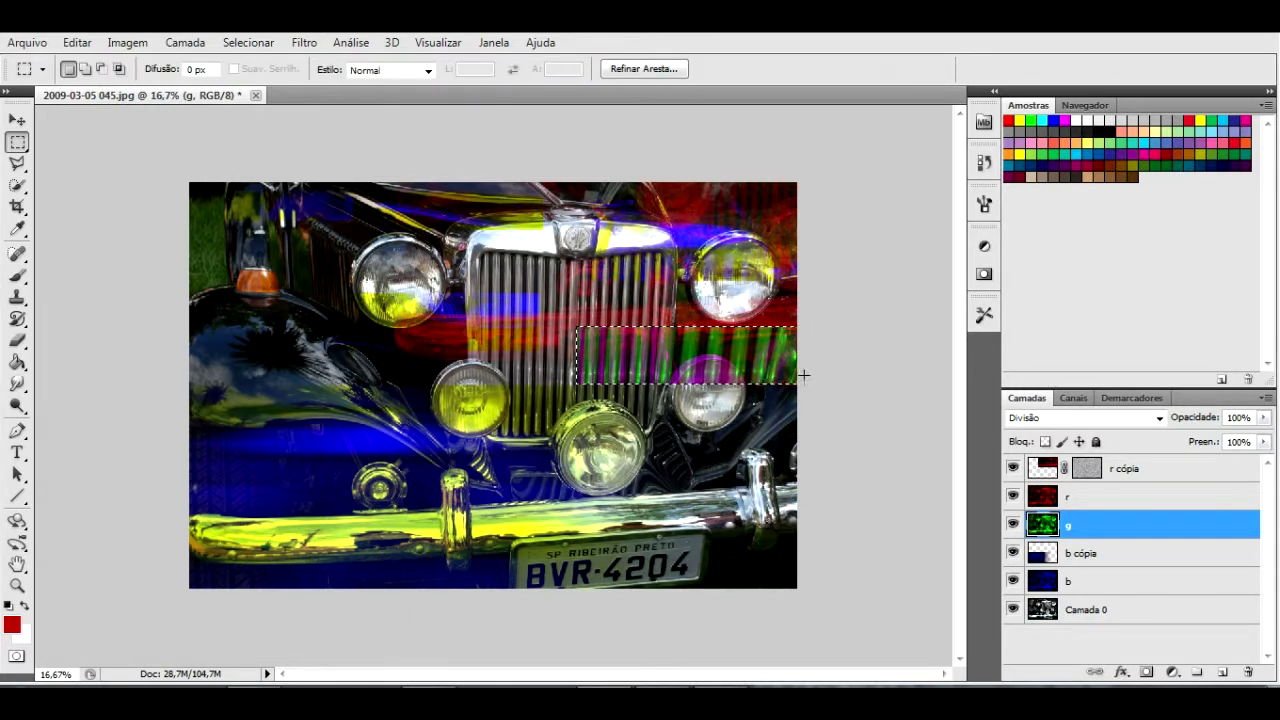
drag(193, 333, 277, 414)
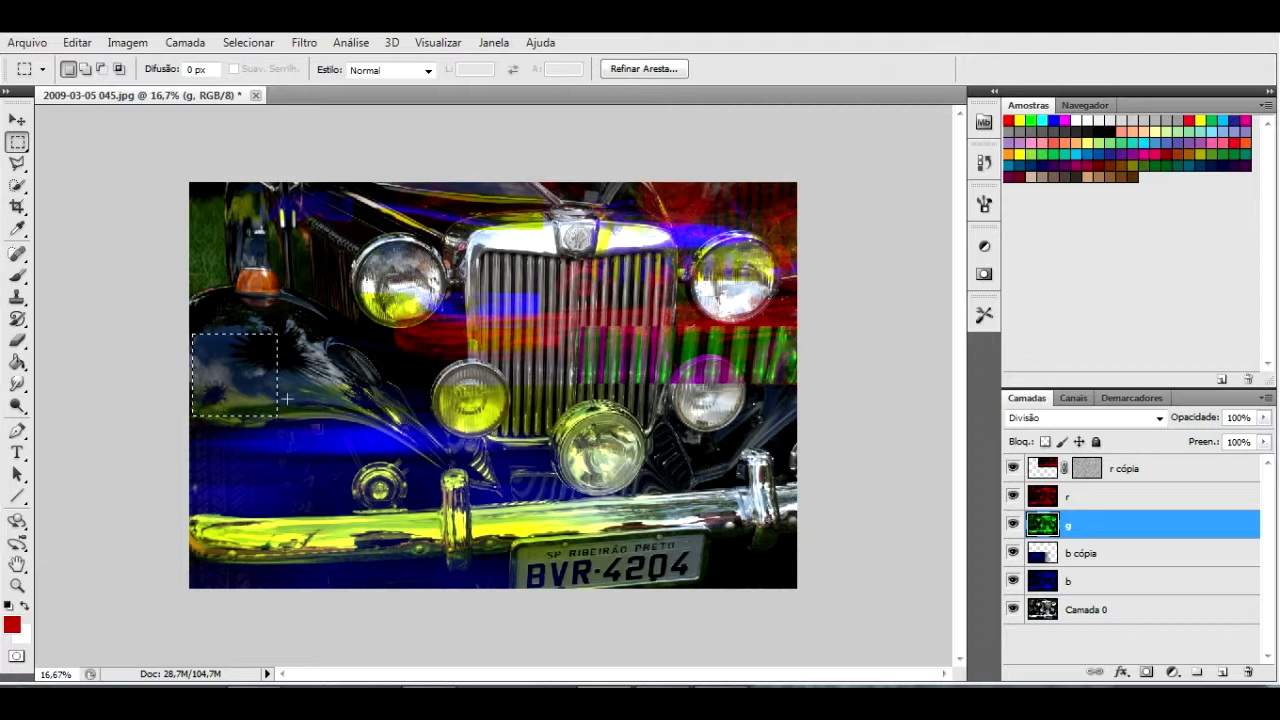
key(ctrl+t)
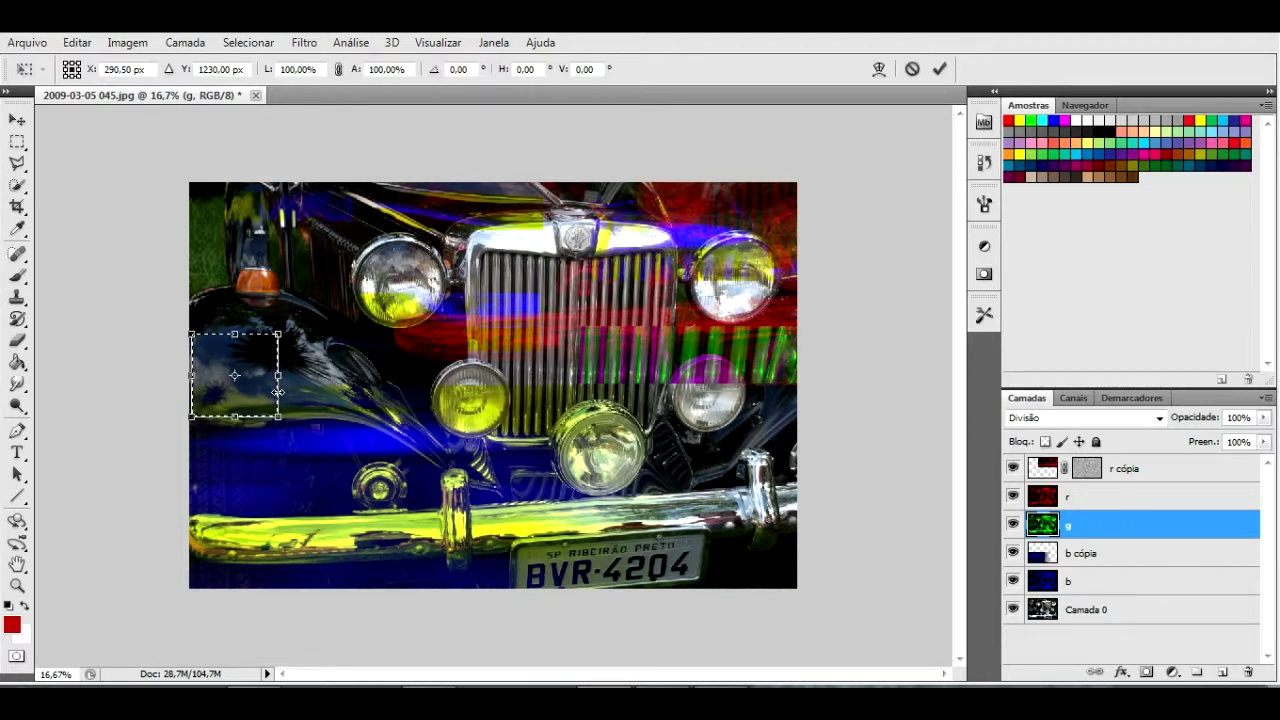
drag(277, 391, 397, 401)
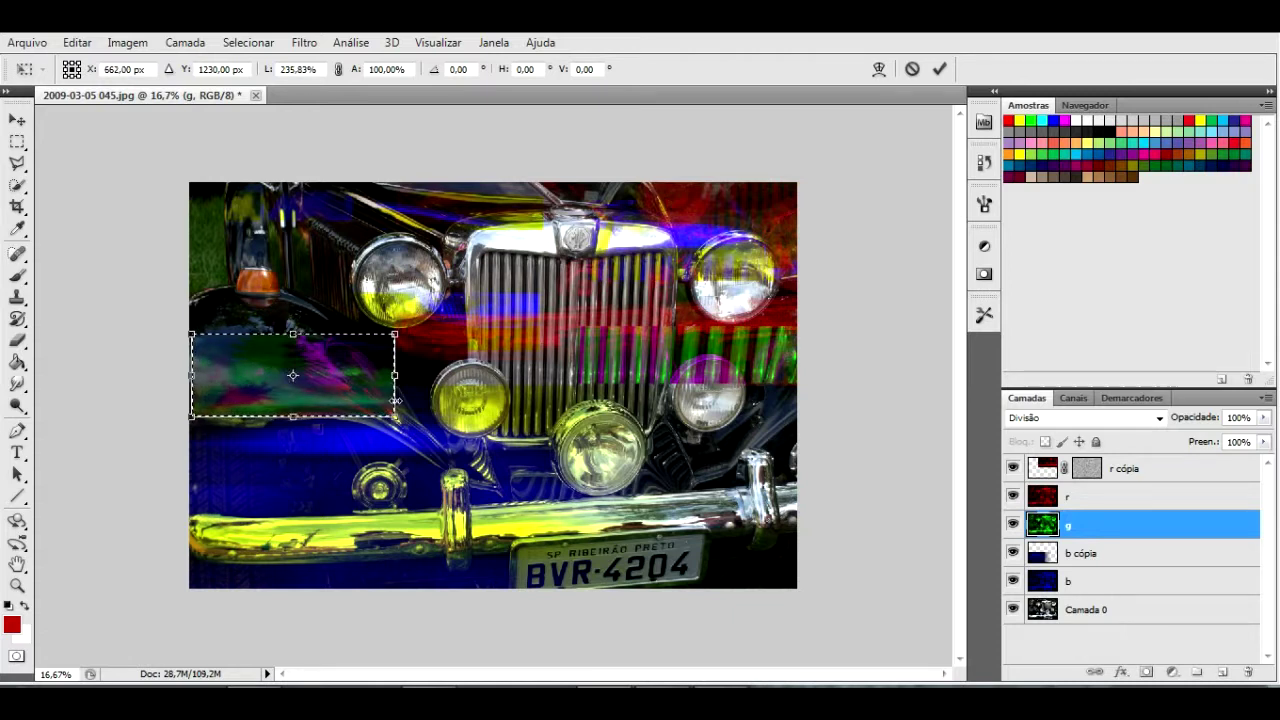
key(Return)
- Stretch a strip between the lower headlights to 245% and one right of it to the image edge
key(ctrl+d)
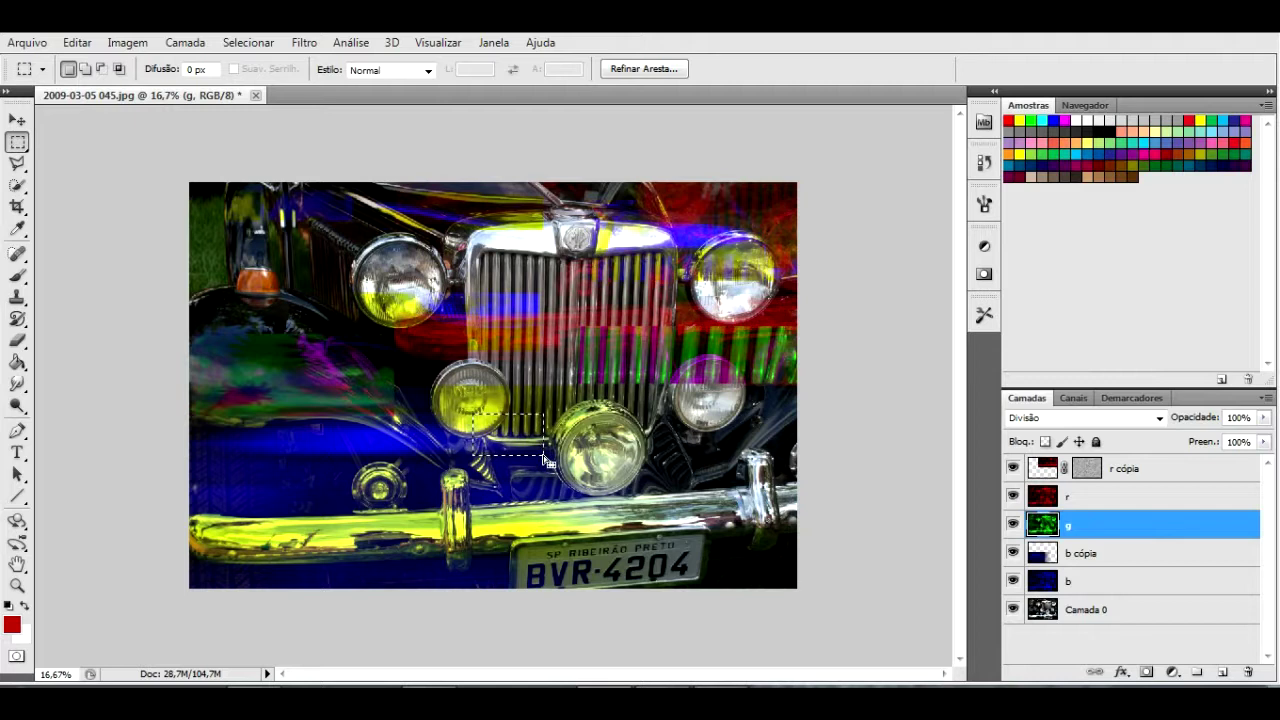
key(ctrl+t)
drag(545, 456, 643, 460)
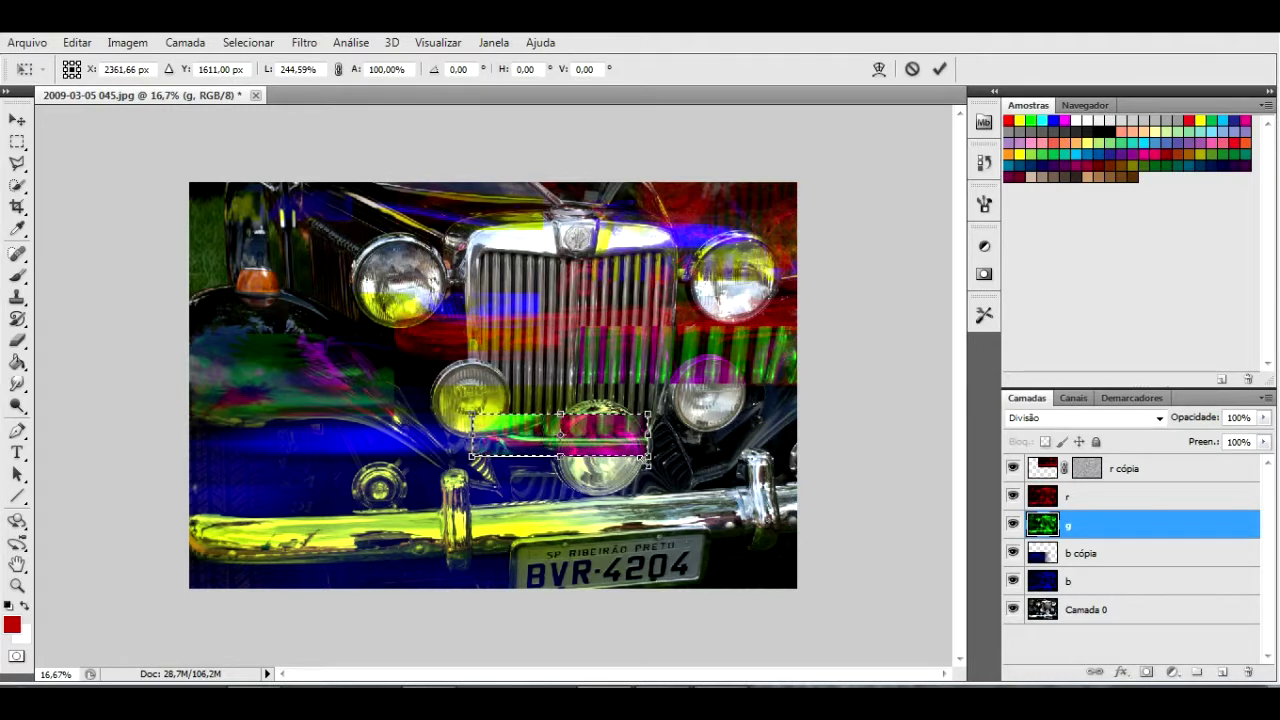
key(Return)
key(ctrl+d)
drag(757, 440, 757, 490)
key(ctrl+t)
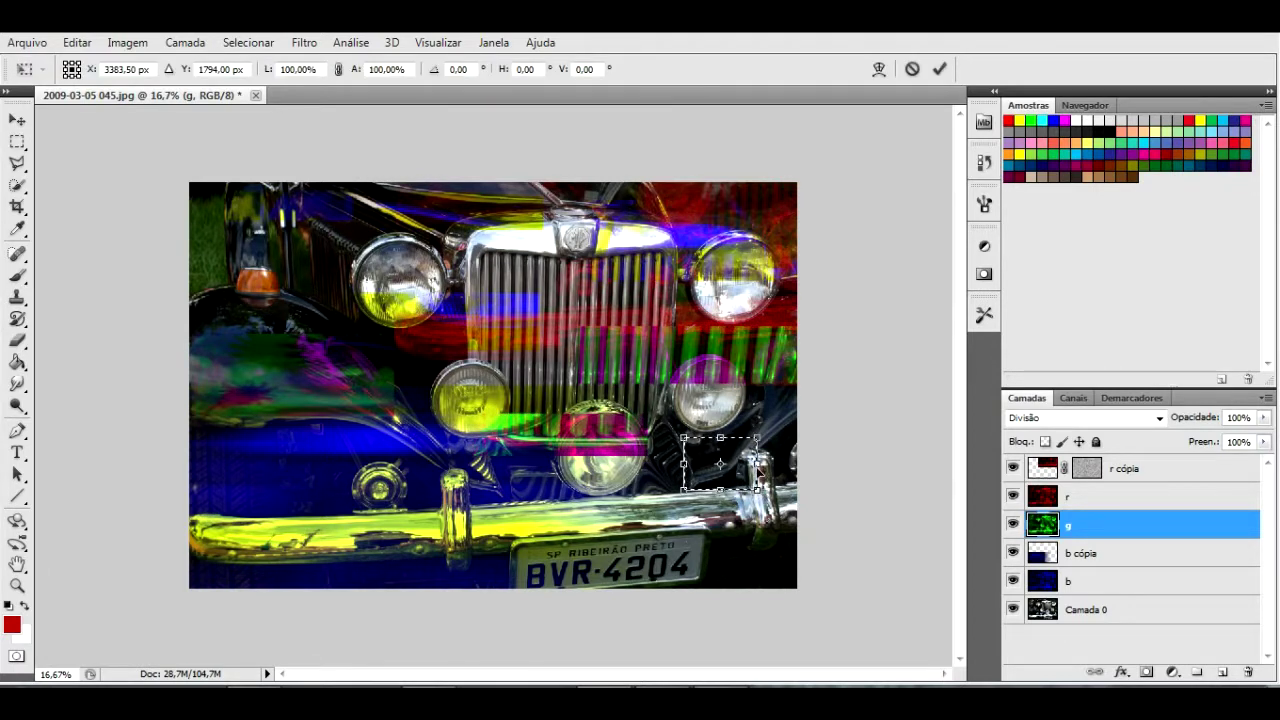
drag(757, 463, 843, 463)
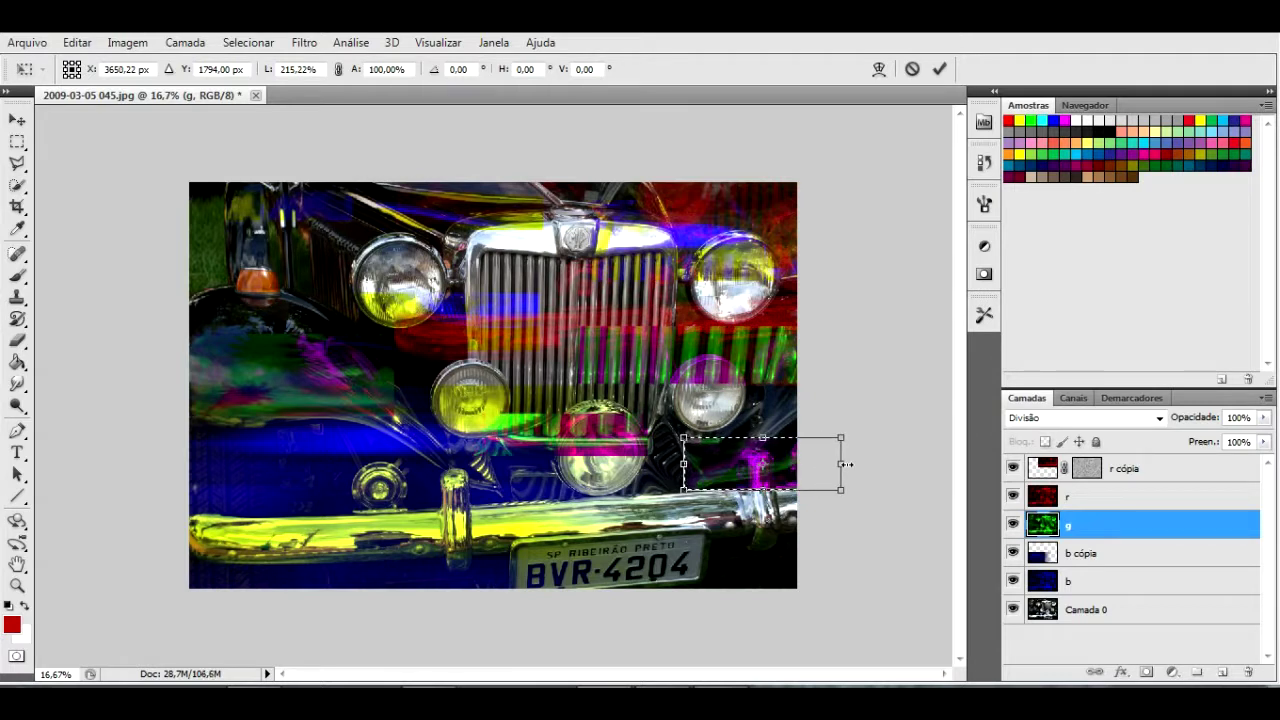
key(Return)
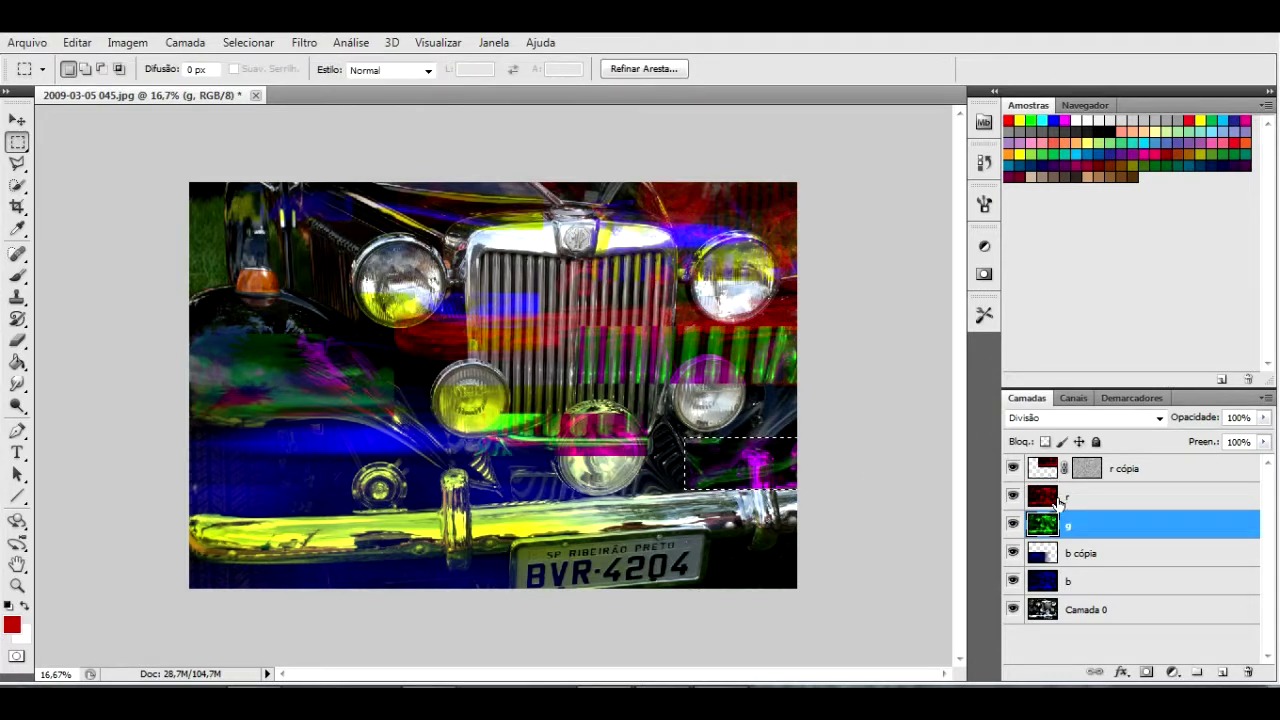
click(1080, 497)
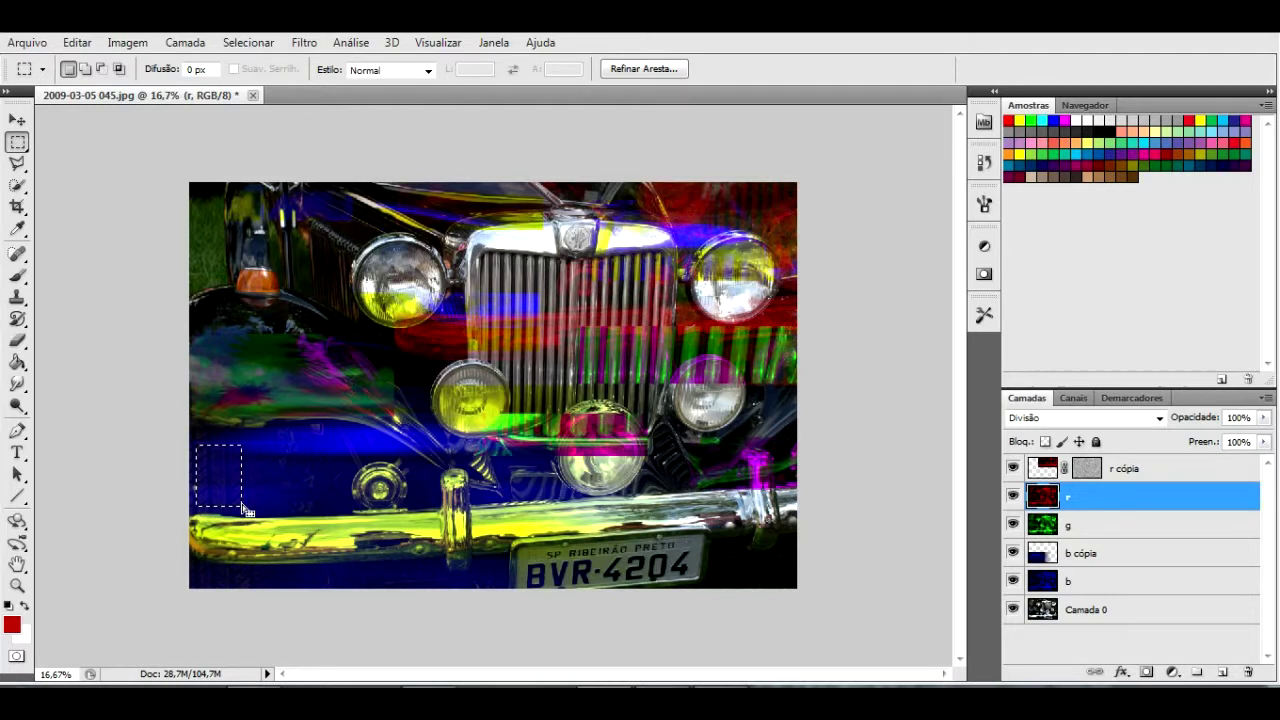
- On layer r, stretch a small strip to about 250% and another near the fog lamp rightward
key(ctrl+t)
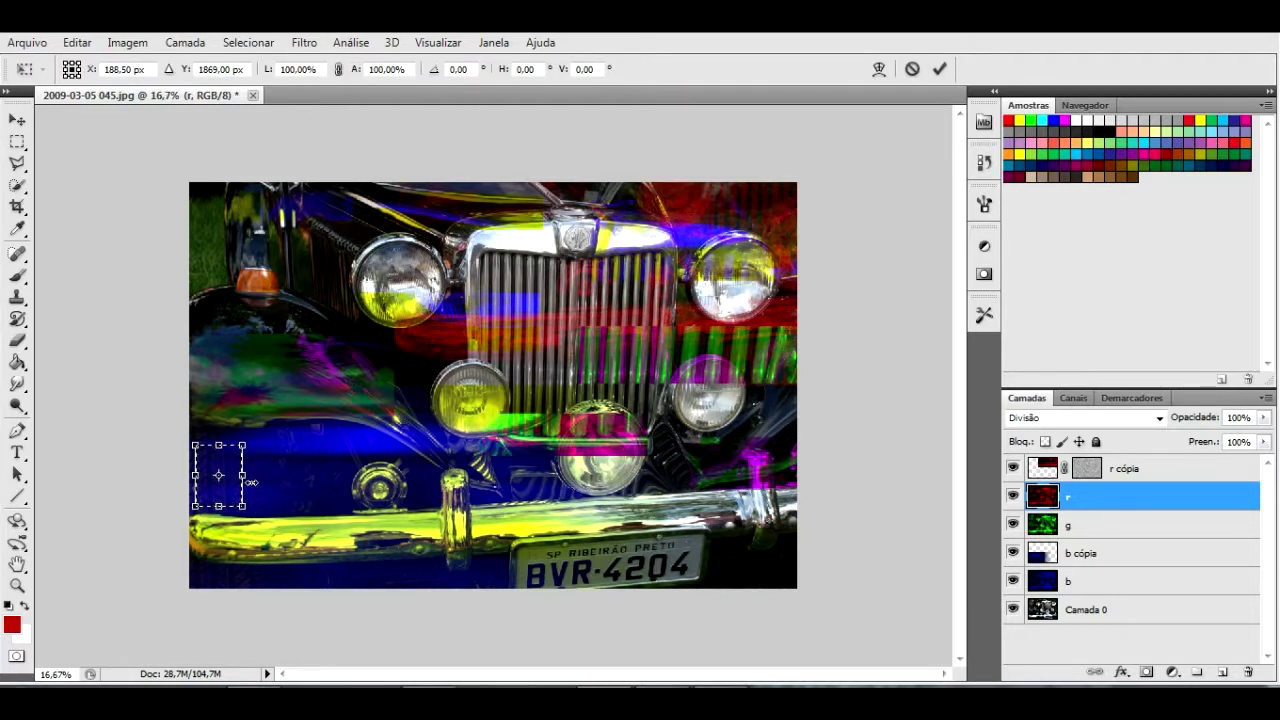
drag(242, 475, 309, 475)
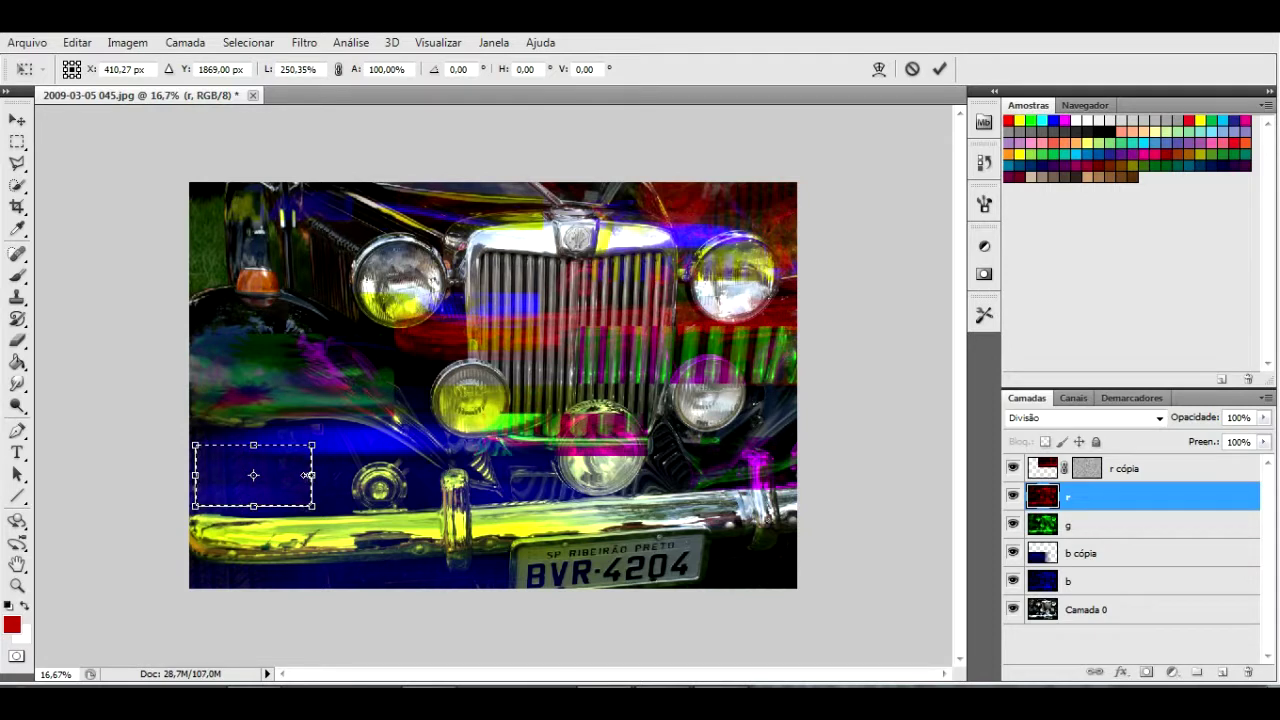
key(Return)
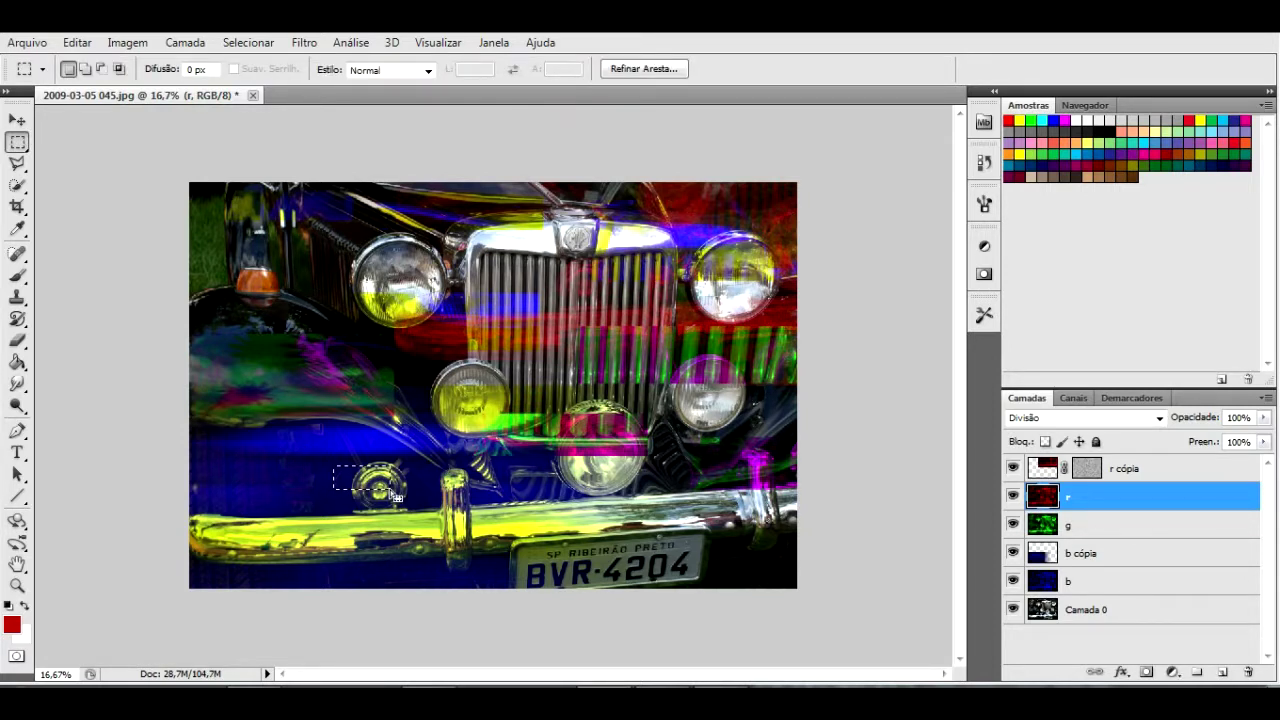
key(ctrl+t)
drag(398, 478, 509, 478)
key(Return)
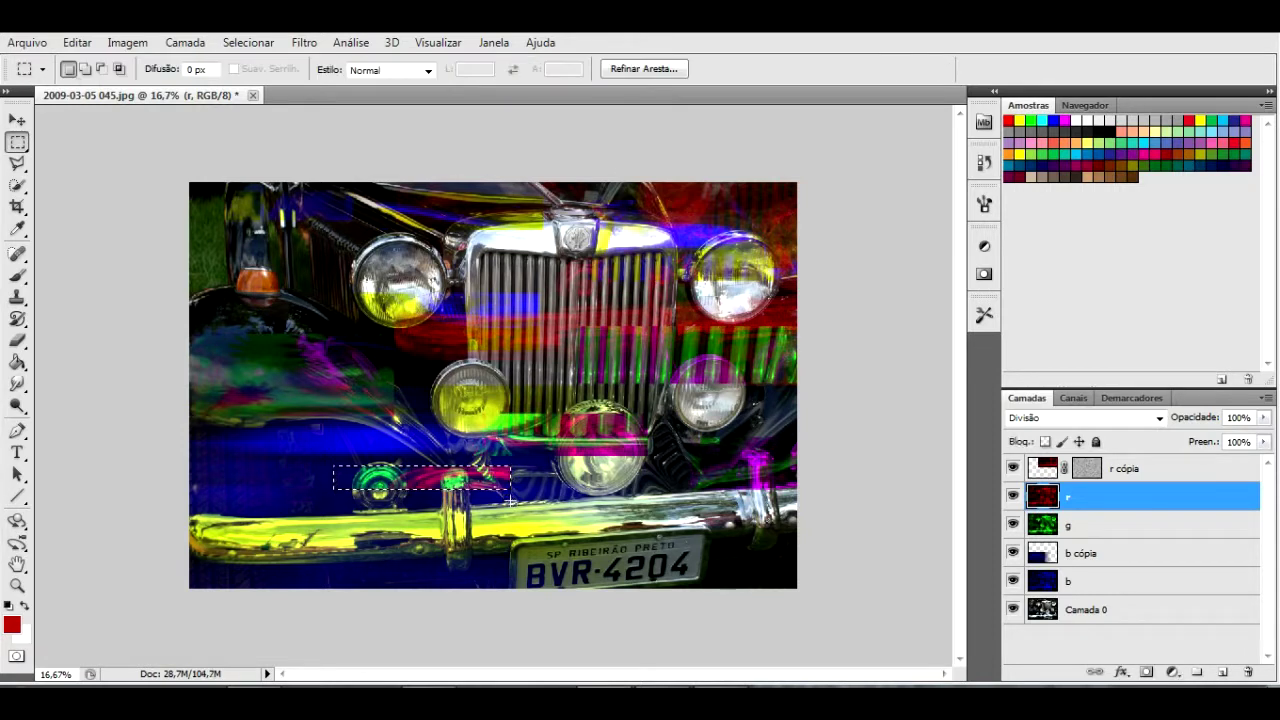
- Stretch a left-bumper strip rightward and a licence-plate strip to about 211% width
drag(299, 501, 389, 543)
key(ctrl+t)
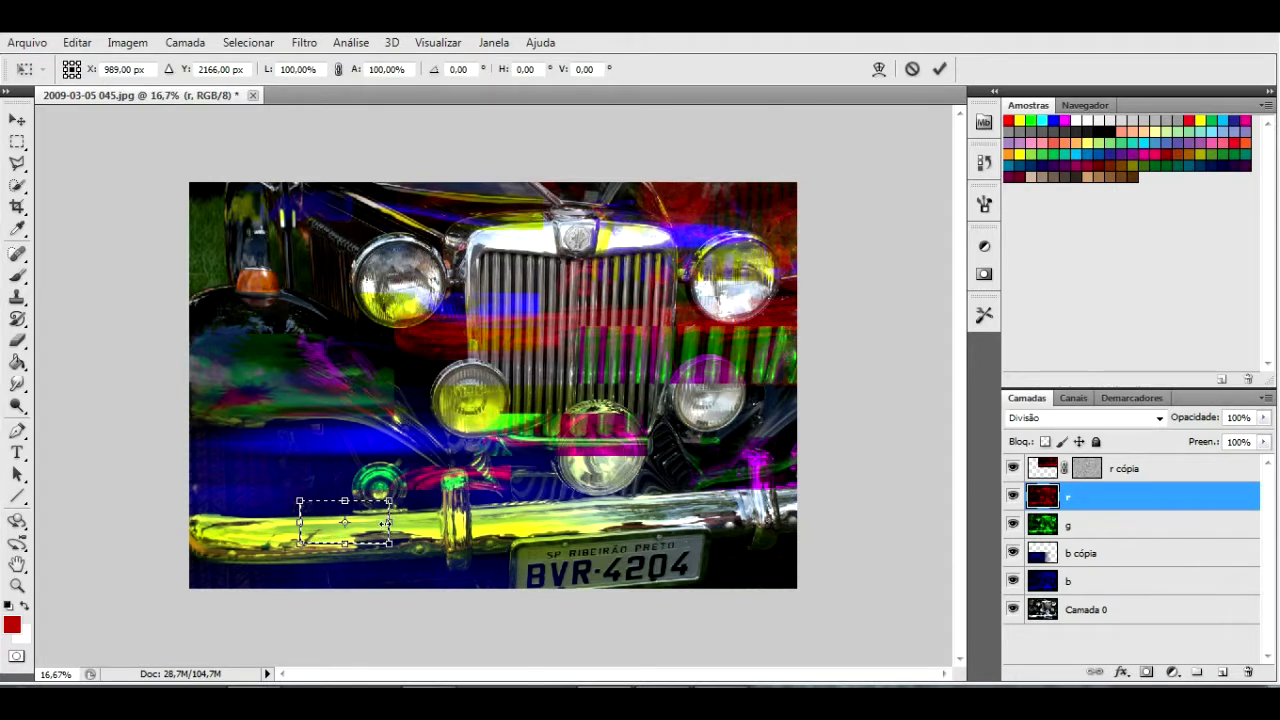
drag(386, 522, 489, 523)
key(Return)
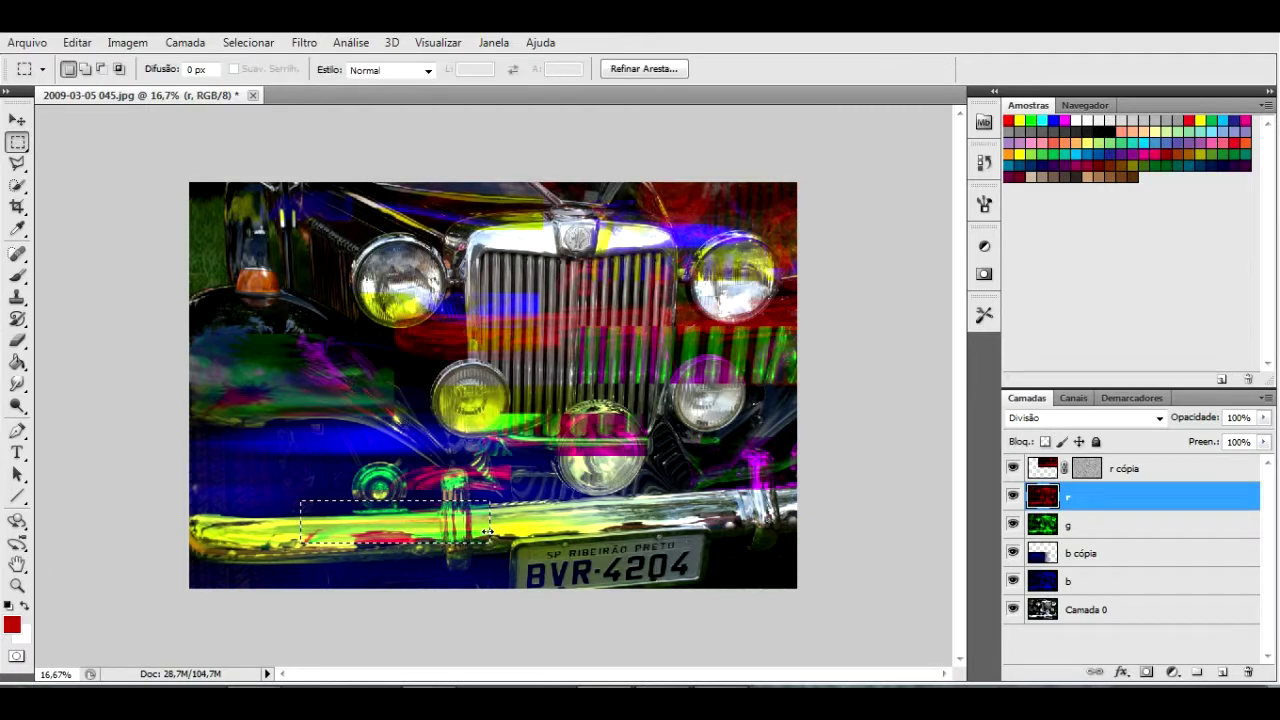
click(581, 513)
drag(580, 512, 637, 557)
key(ctrl+t)
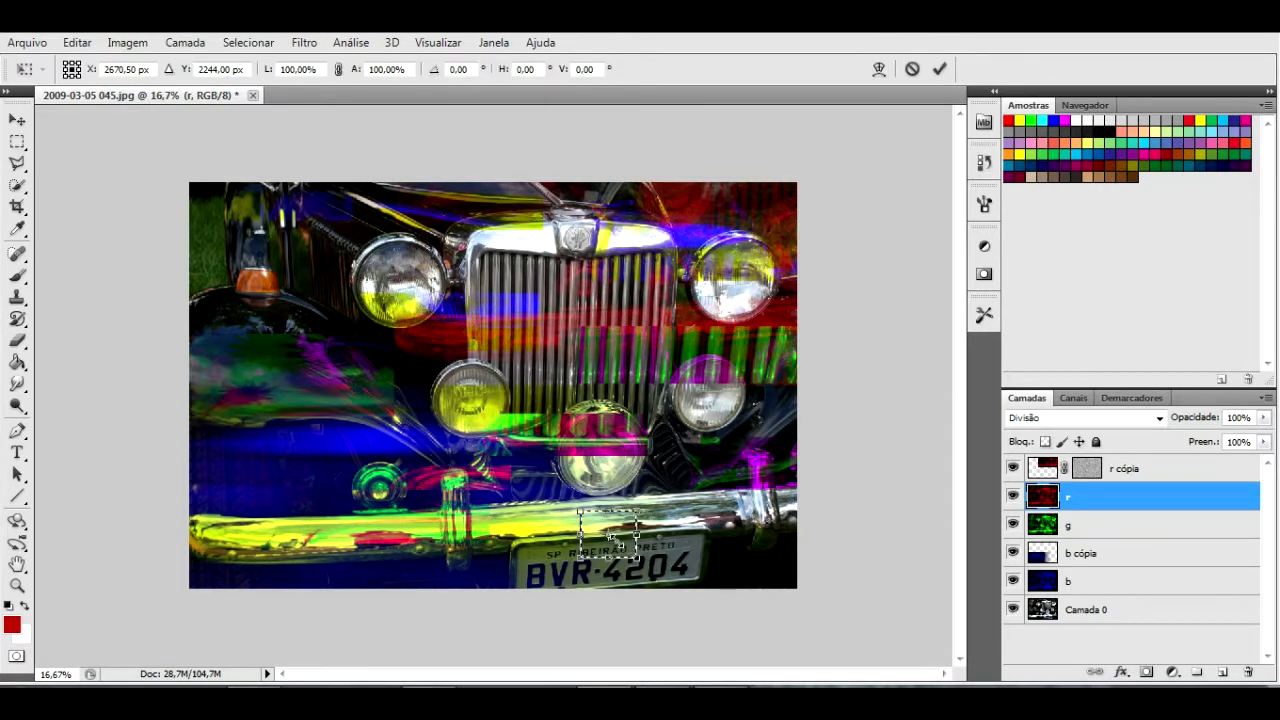
drag(637, 535, 723, 542)
key(Return)
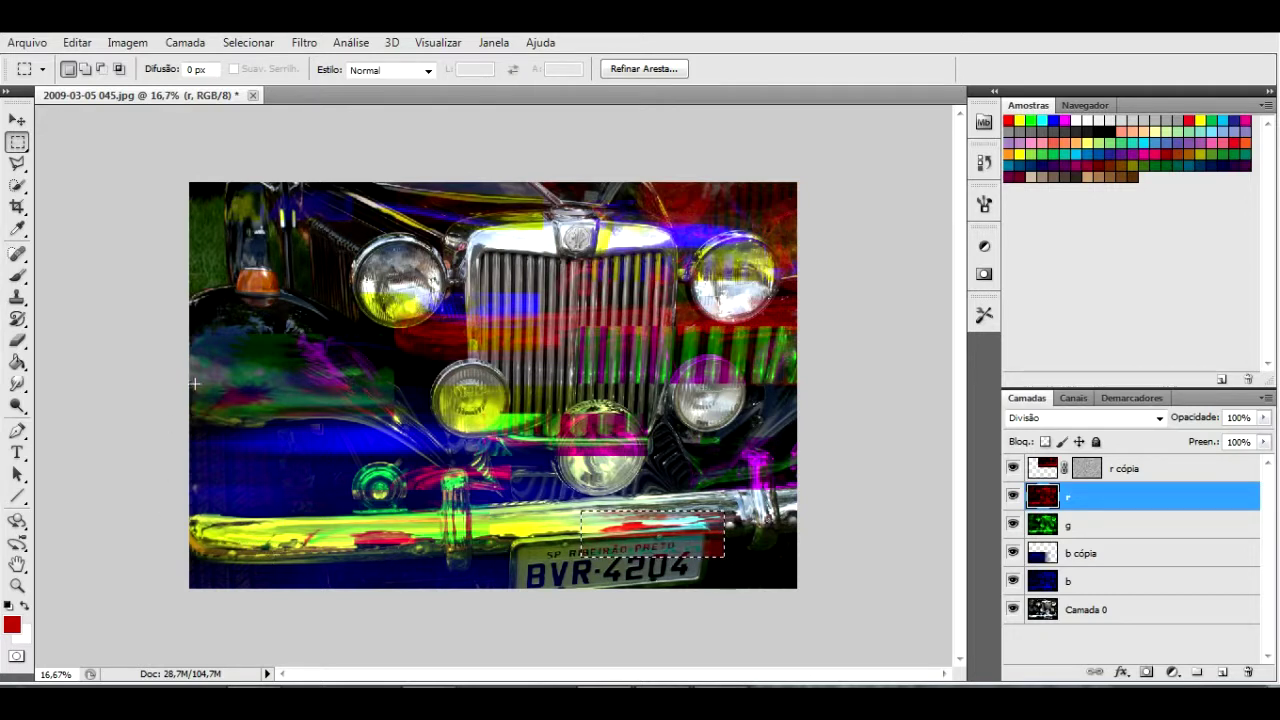
click(1140, 475)
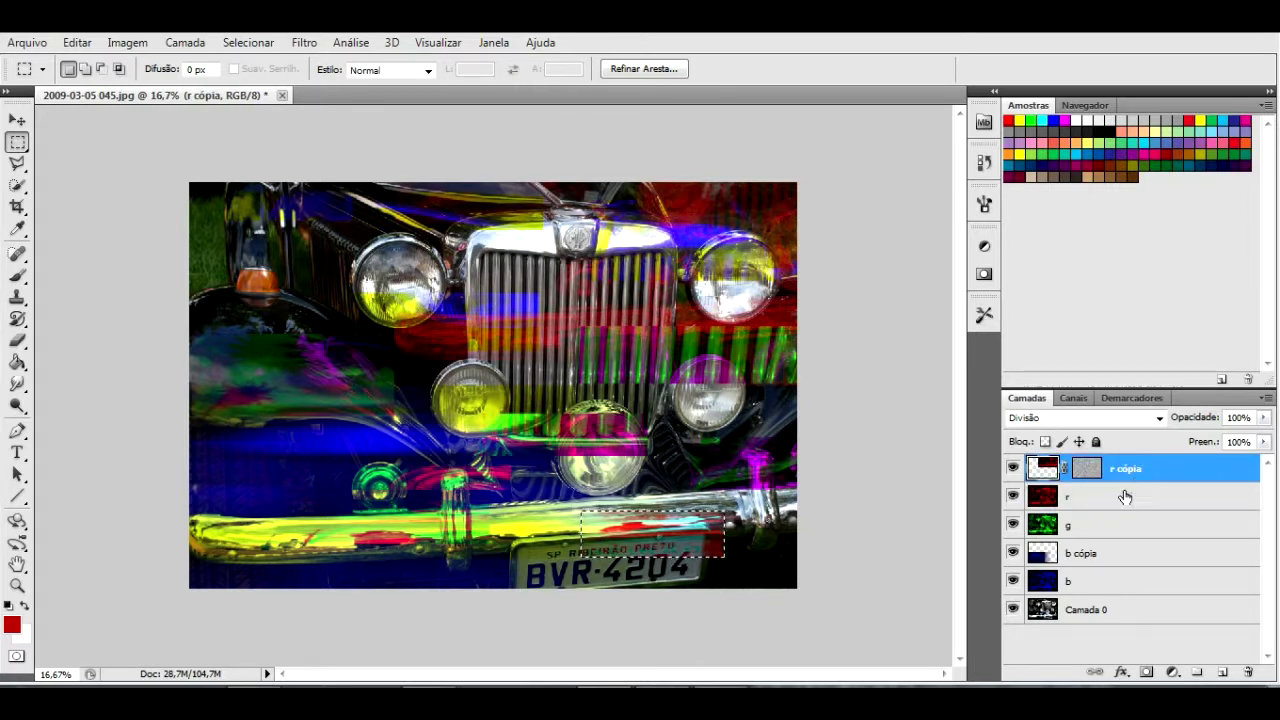
- Add a Curvas adjustment layer above r cópia with an S-curve raising highlights and deepening shadows
click(1172, 673)
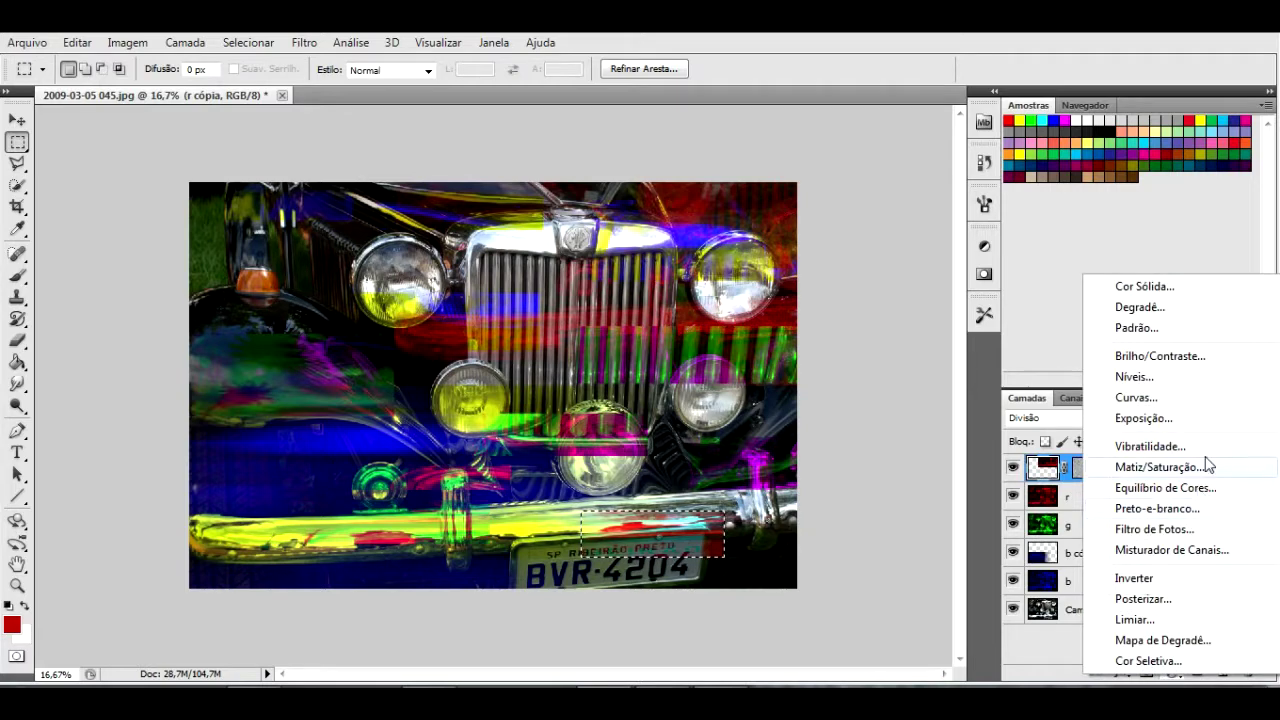
click(1138, 398)
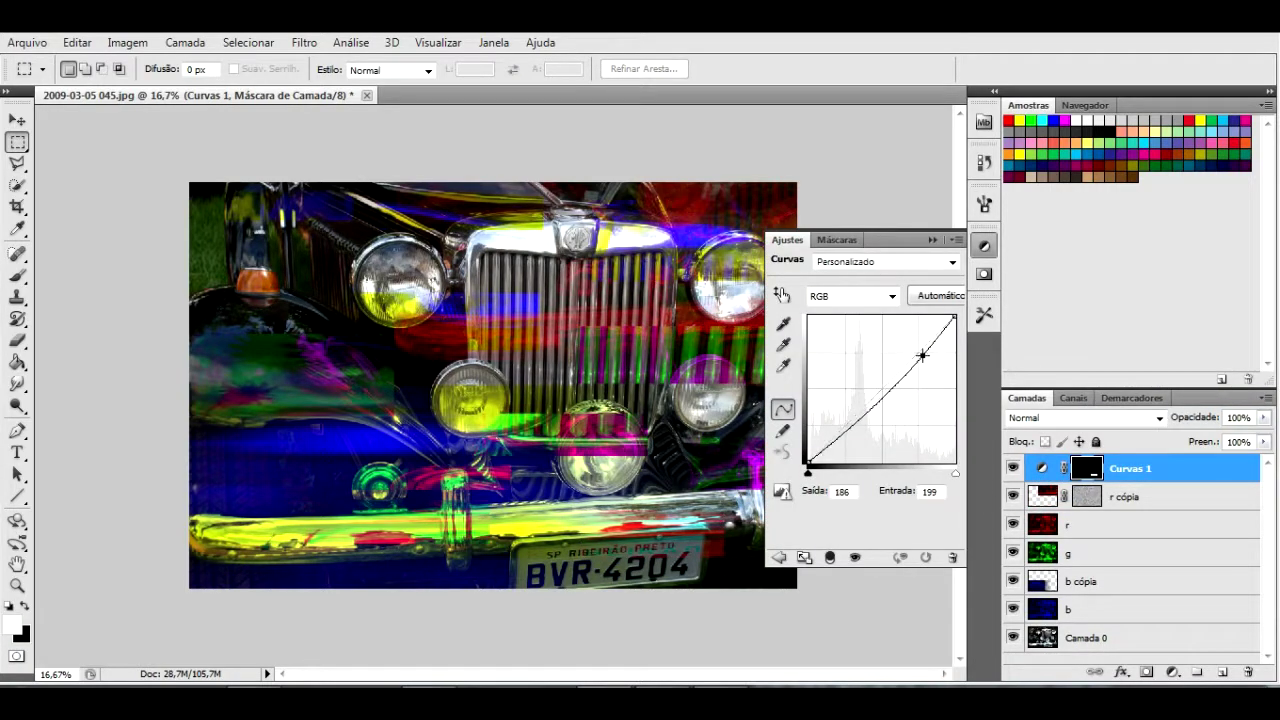
drag(922, 354, 912, 334)
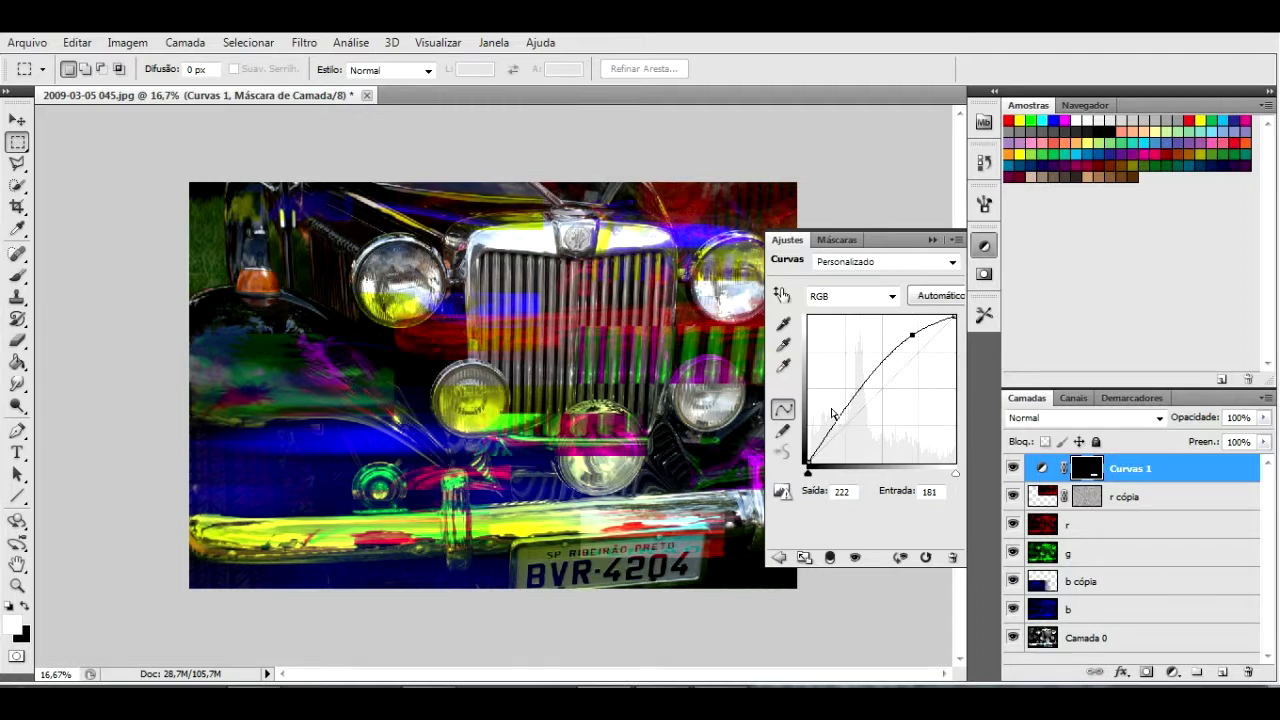
drag(832, 415, 865, 428)
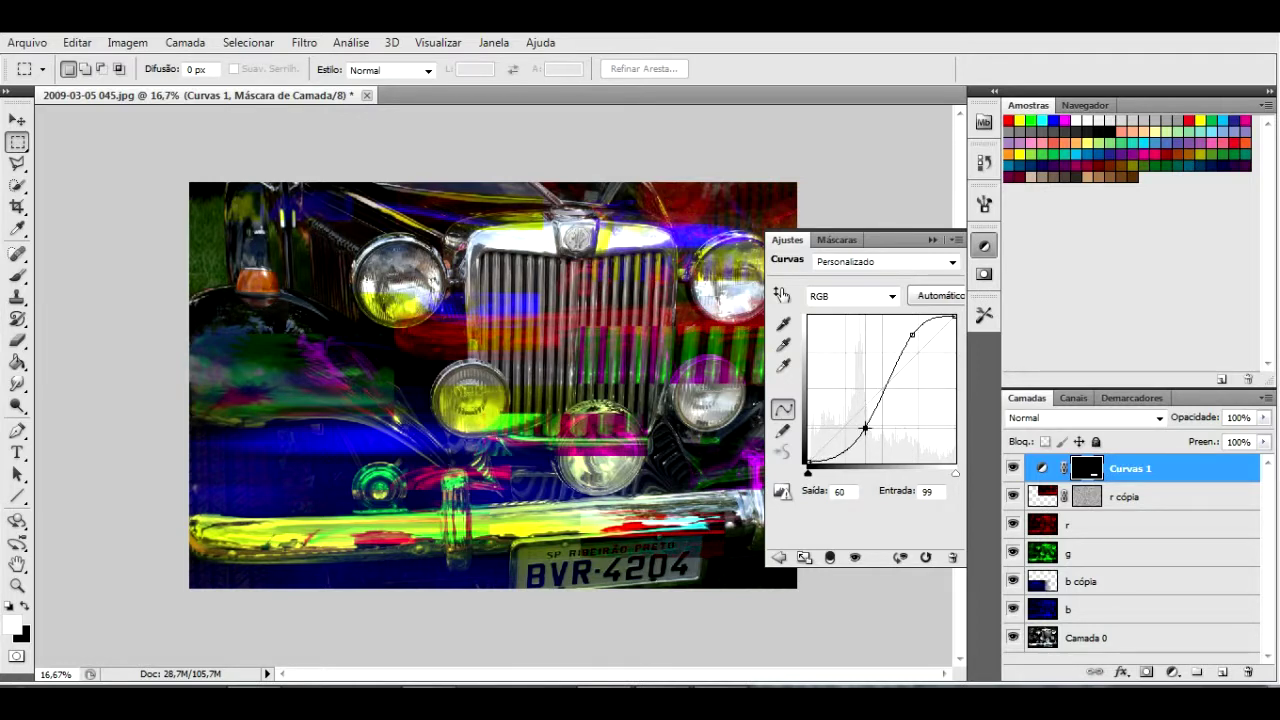
click(931, 239)
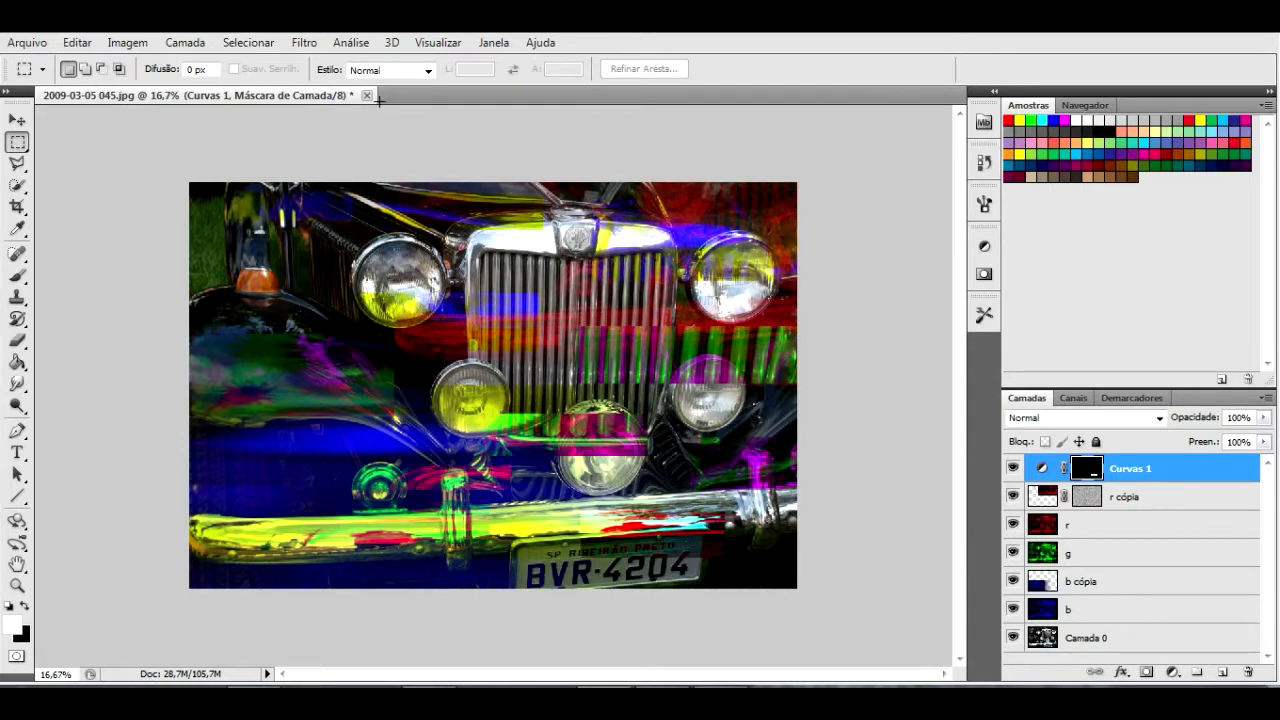
- Apply Add Noise at 400% Gaussian to the Curvas 1 layer mask
click(305, 43)
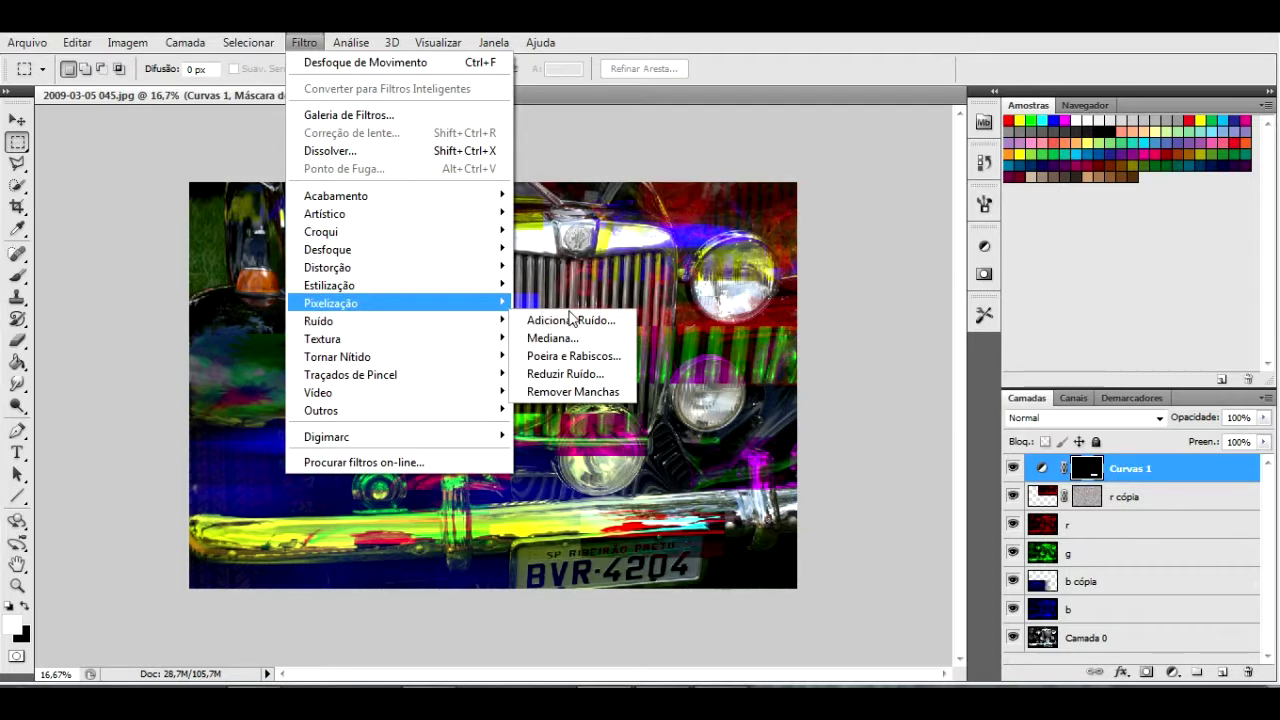
mouse_move(319, 321)
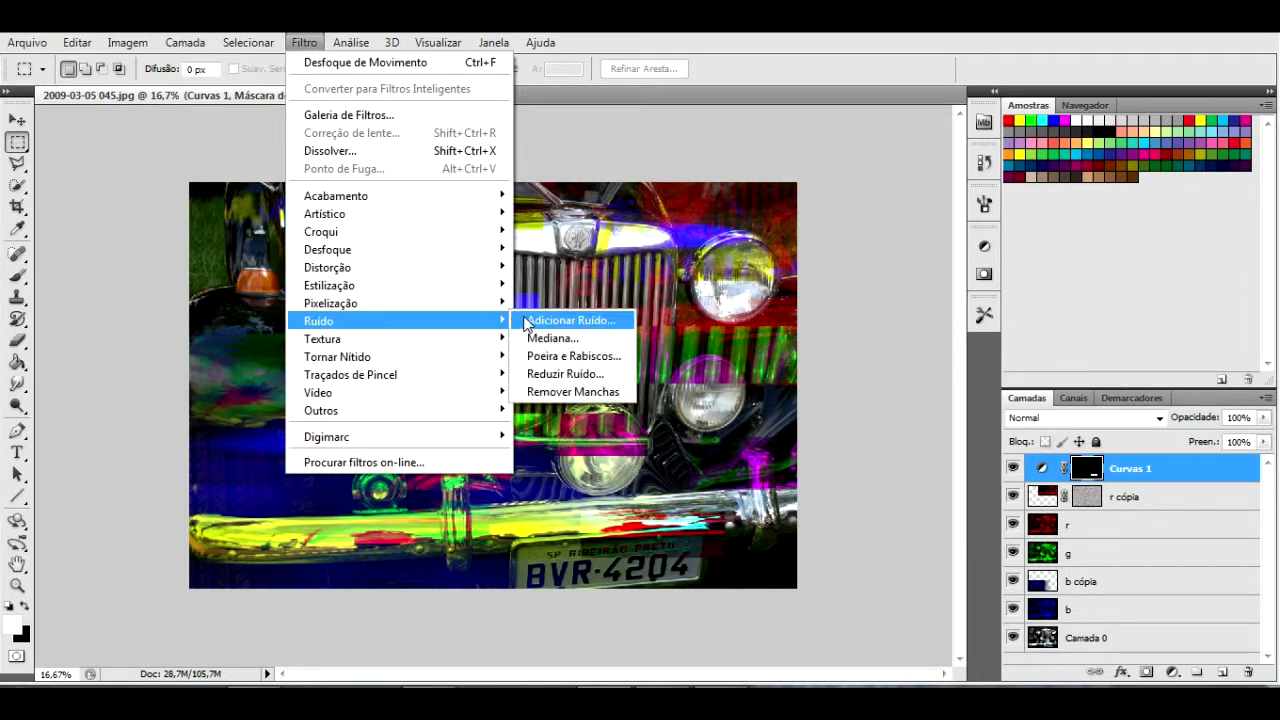
click(530, 322)
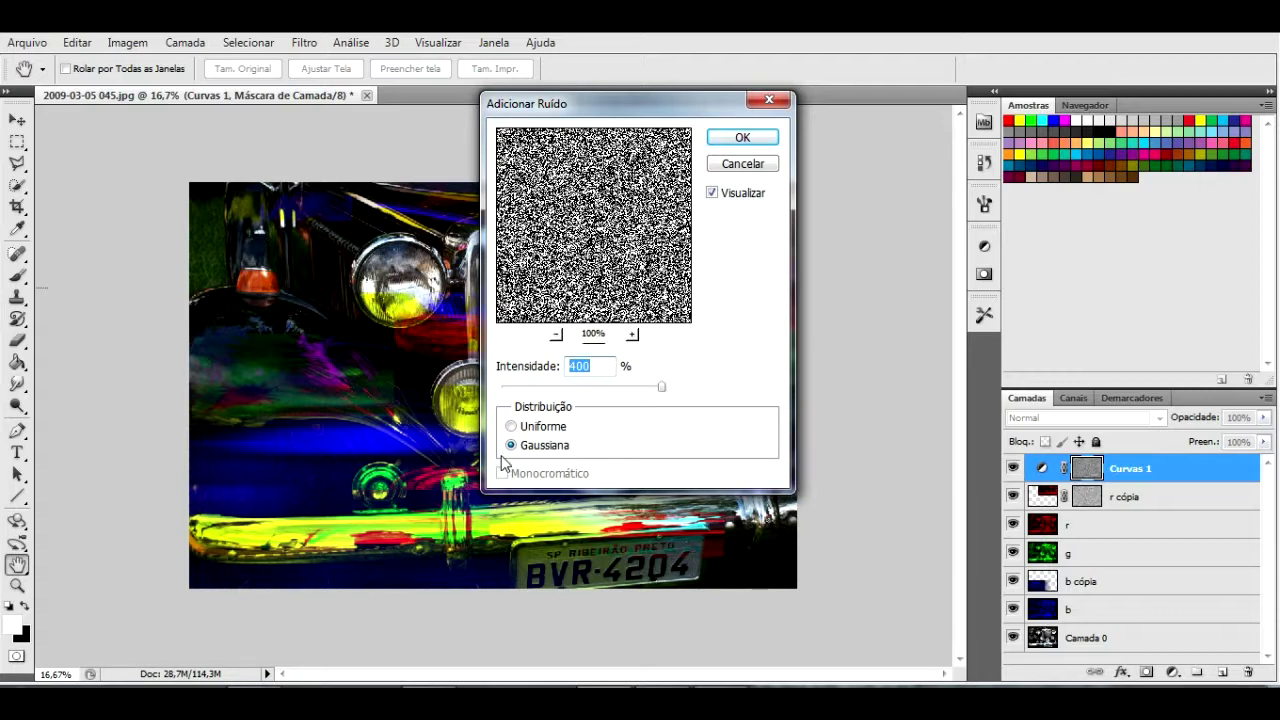
click(737, 138)
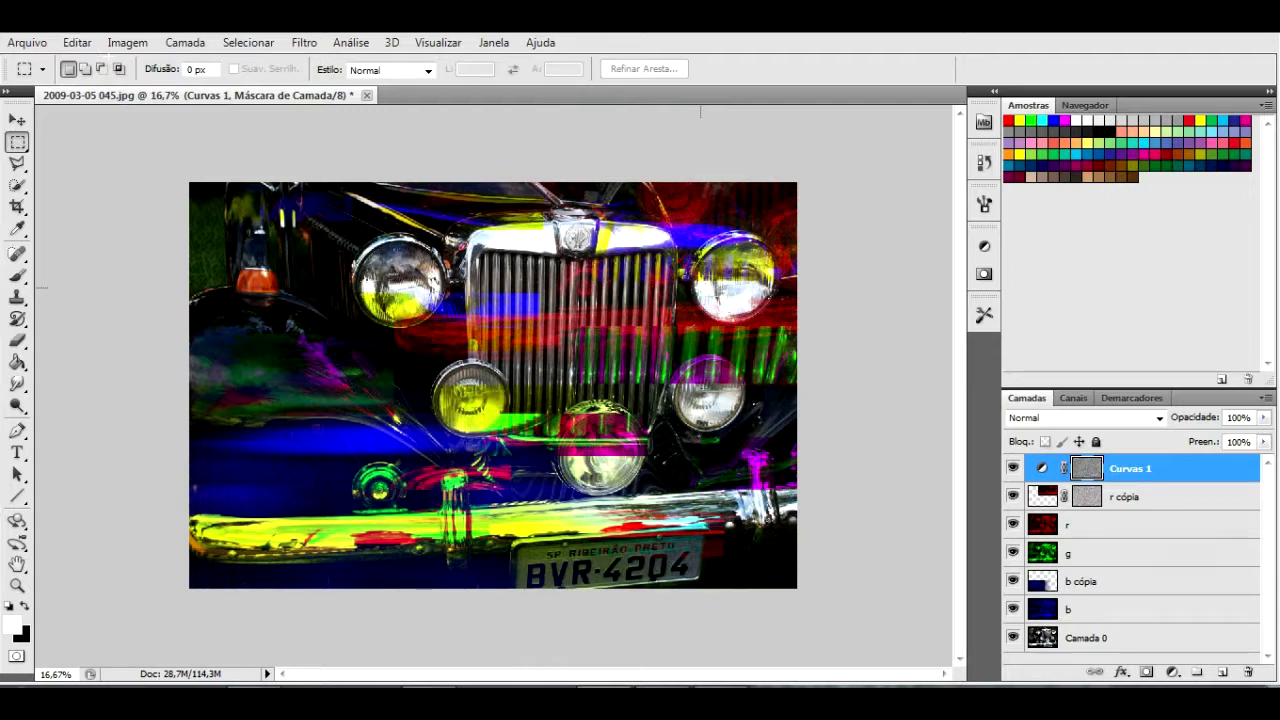
- Save the image as a JPEG named 'carro5' in the glitch2 folder
click(28, 42)
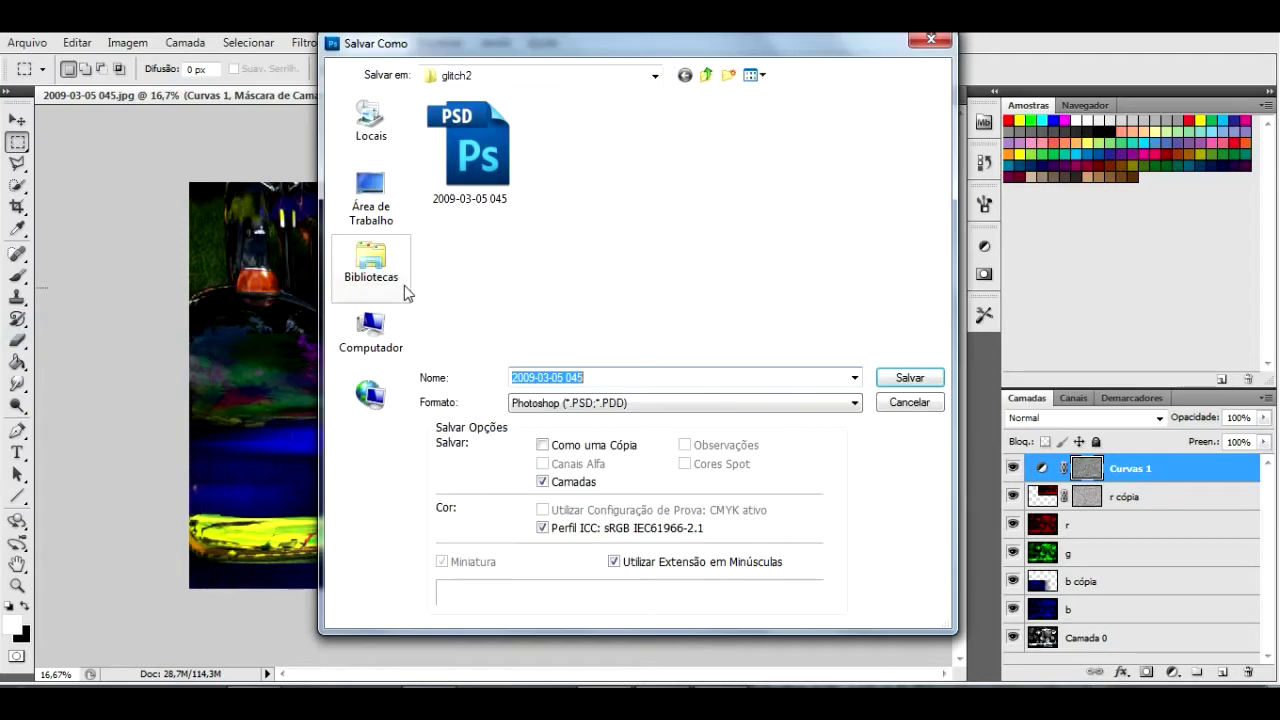
click(853, 404)
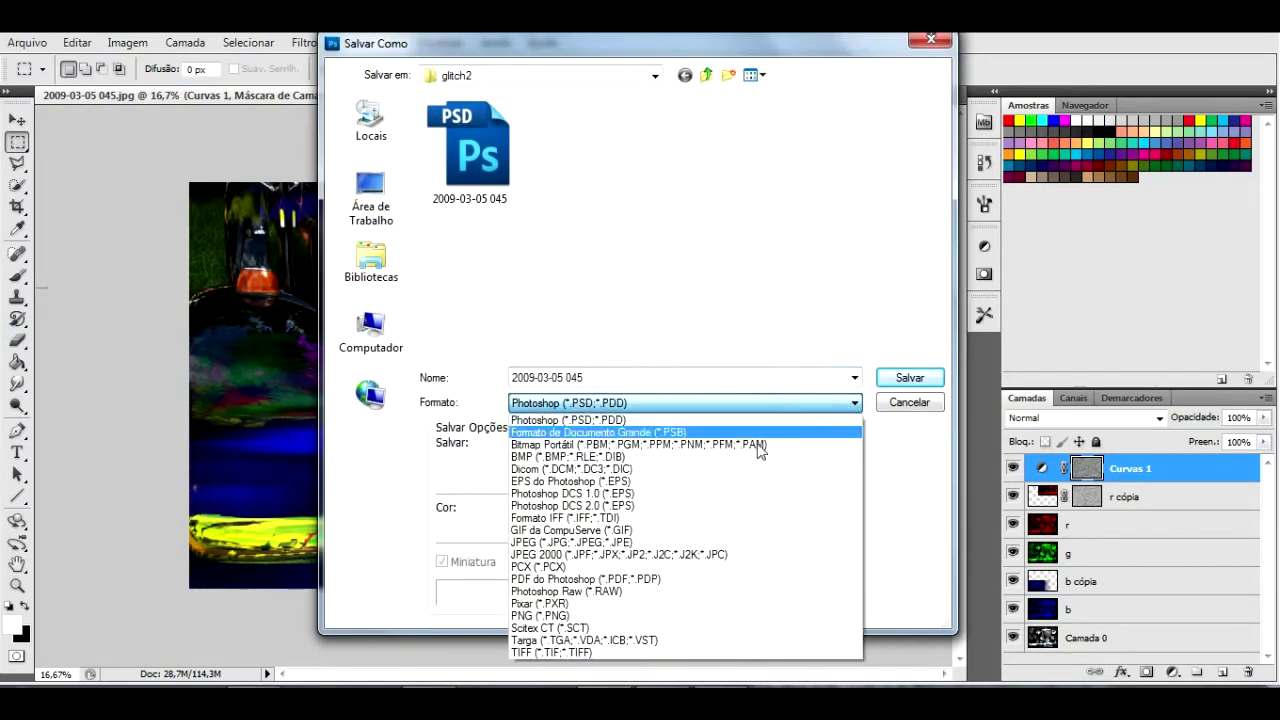
click(624, 542)
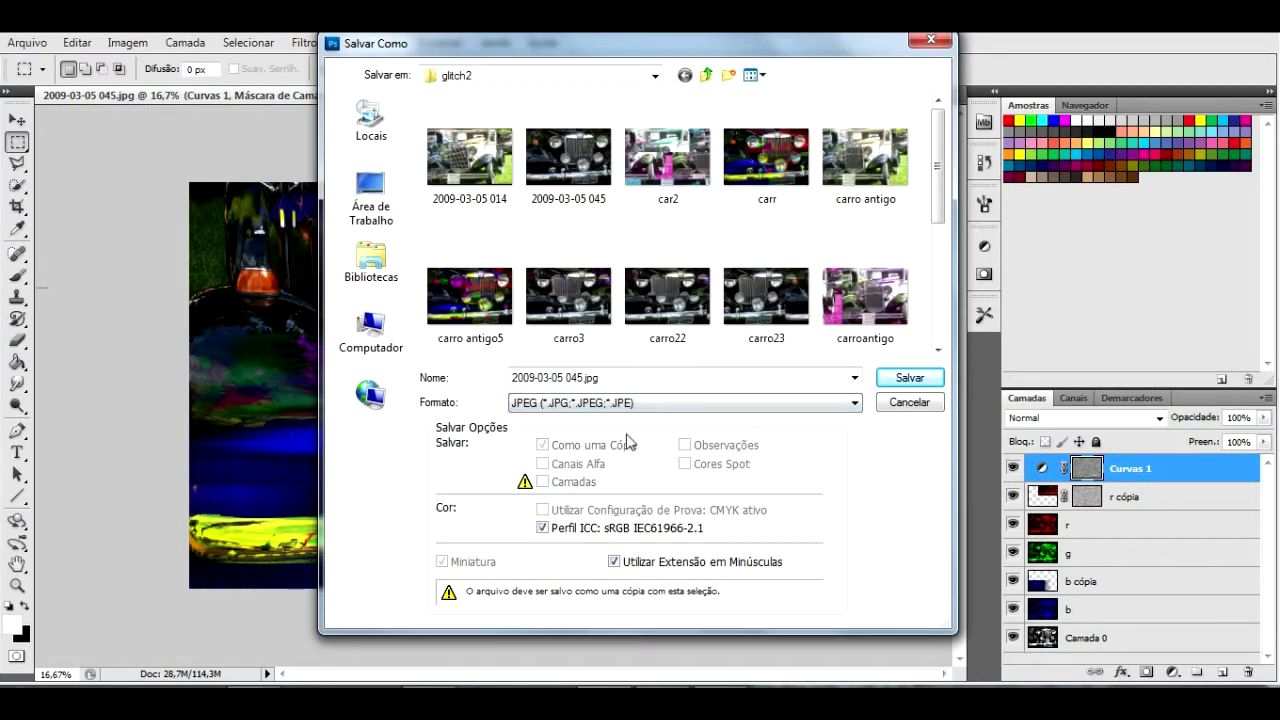
triple_click(577, 375)
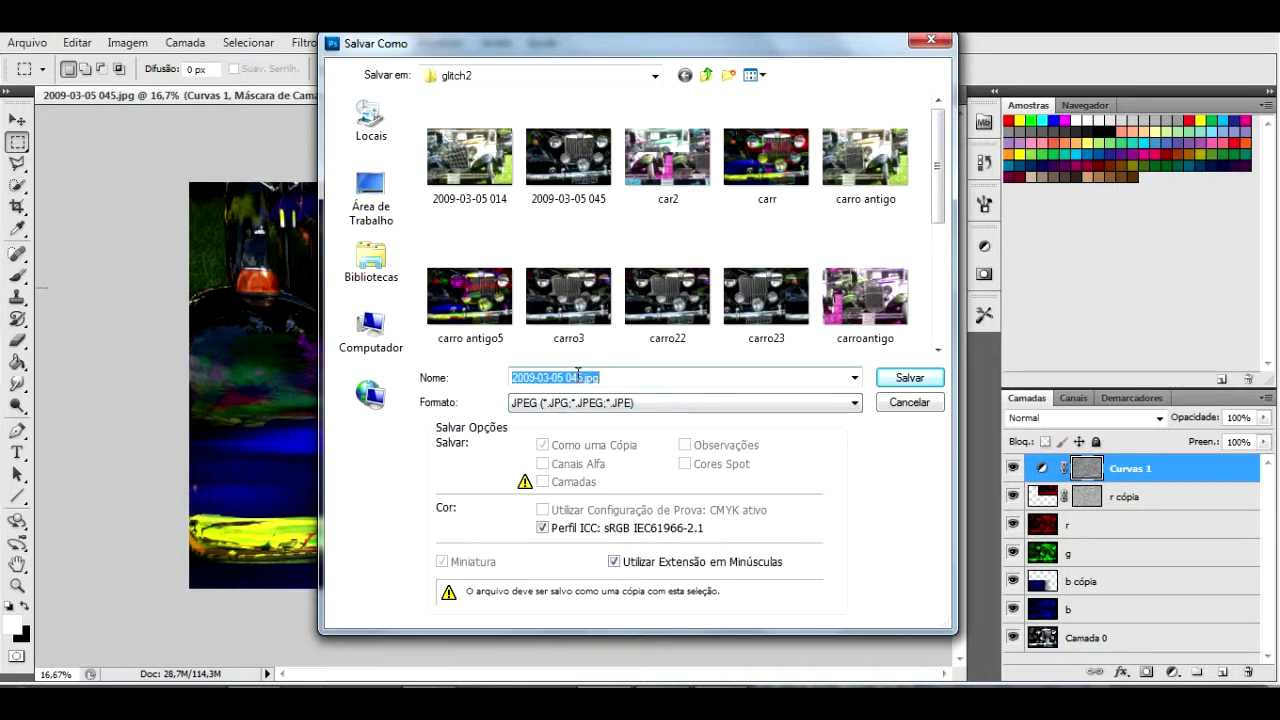
text(c)
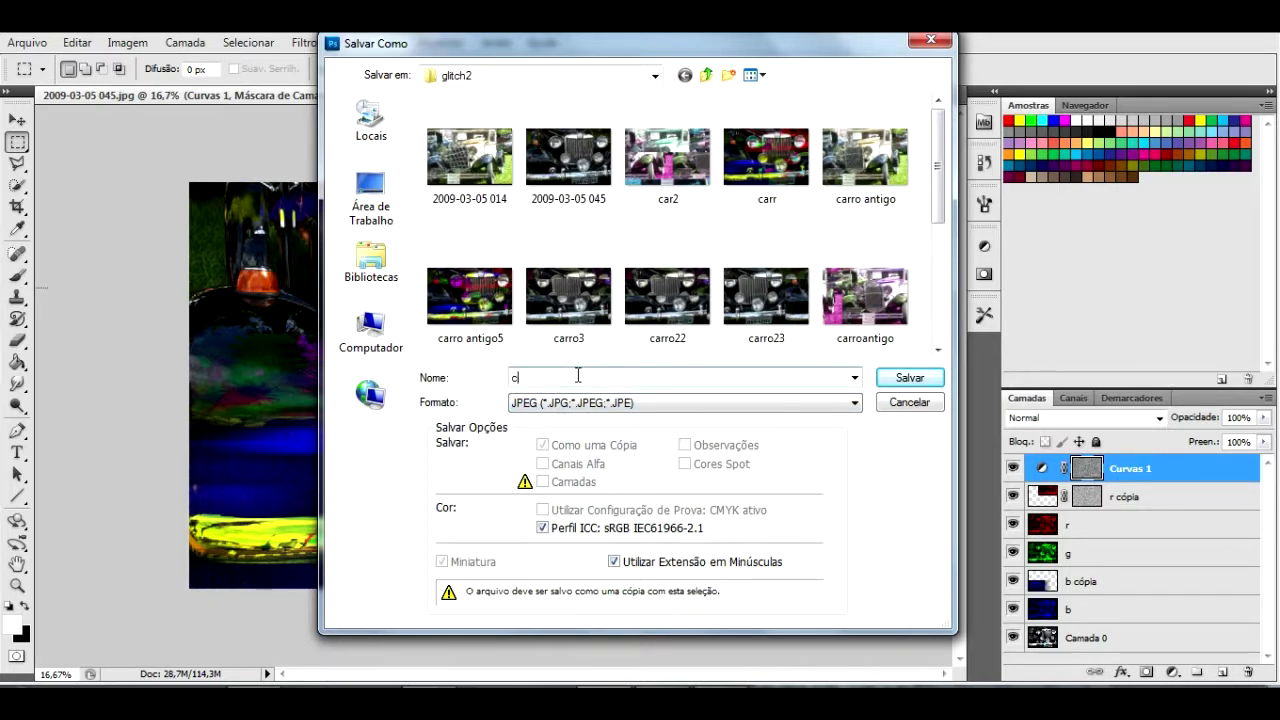
text(arro)
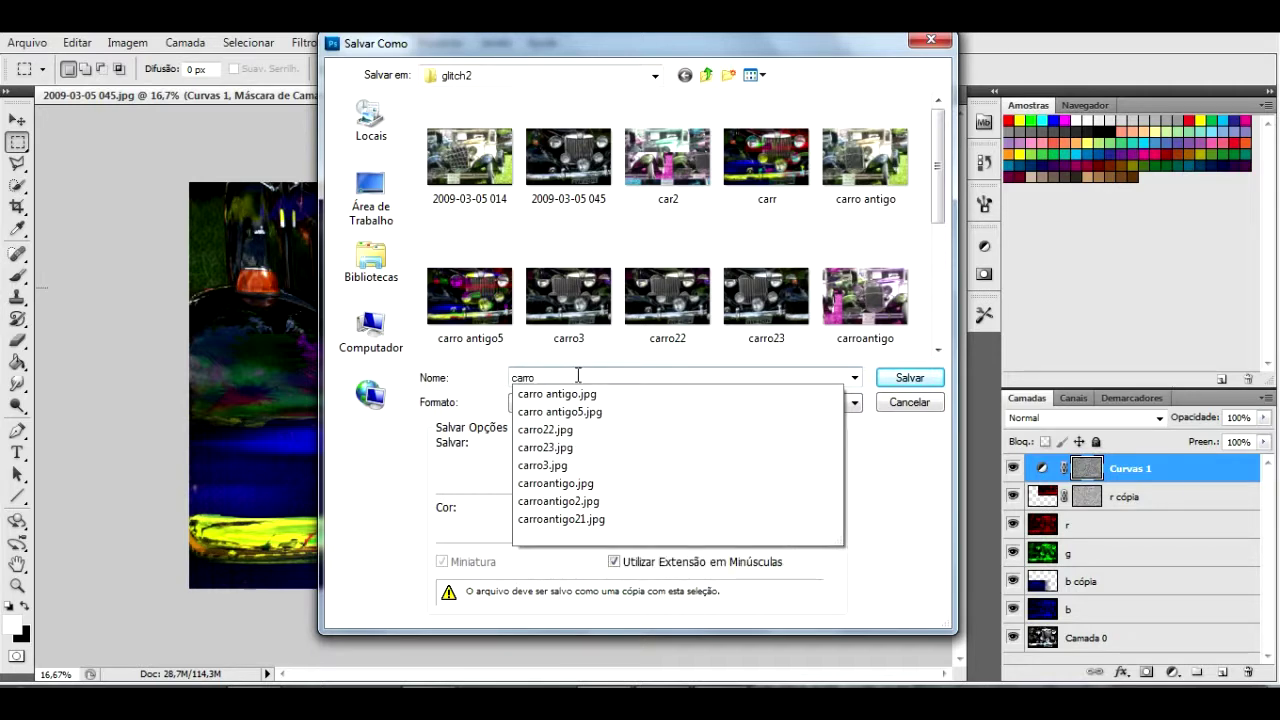
text(5)
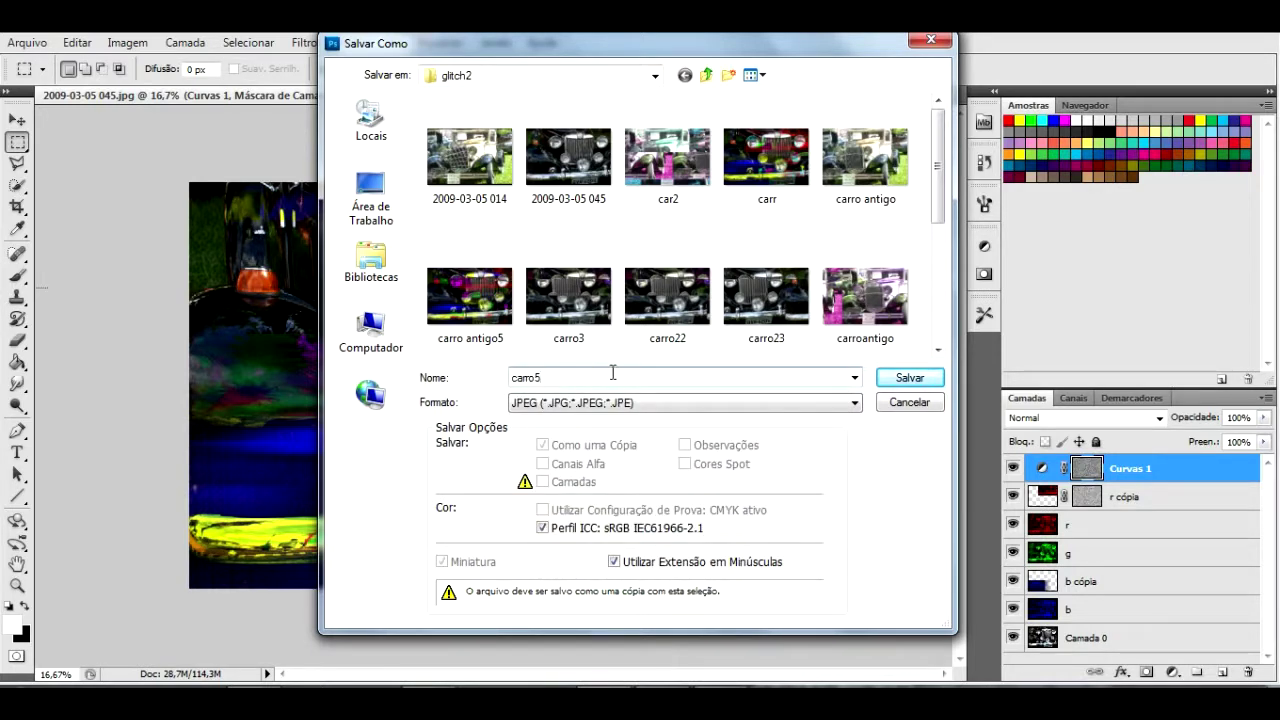
click(910, 379)
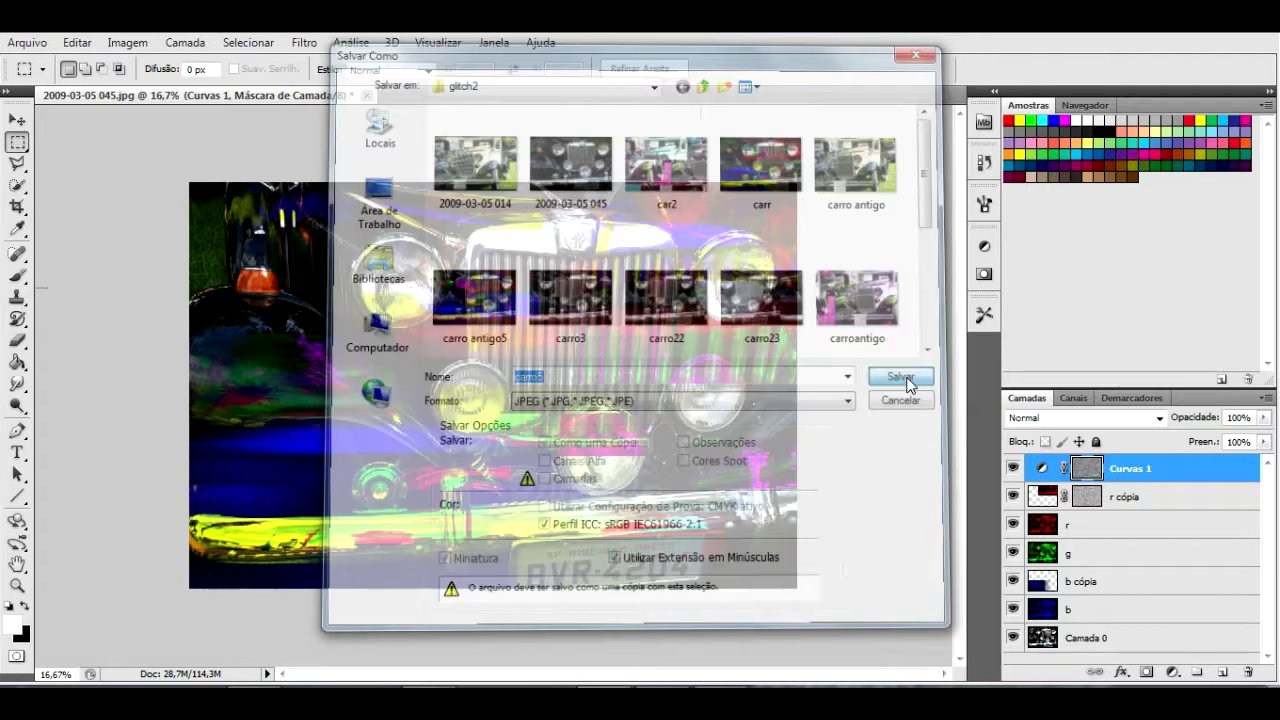
- Accept JPEG options at quality 10 (Máxima), Progressive, to finish saving carro5
click(763, 180)
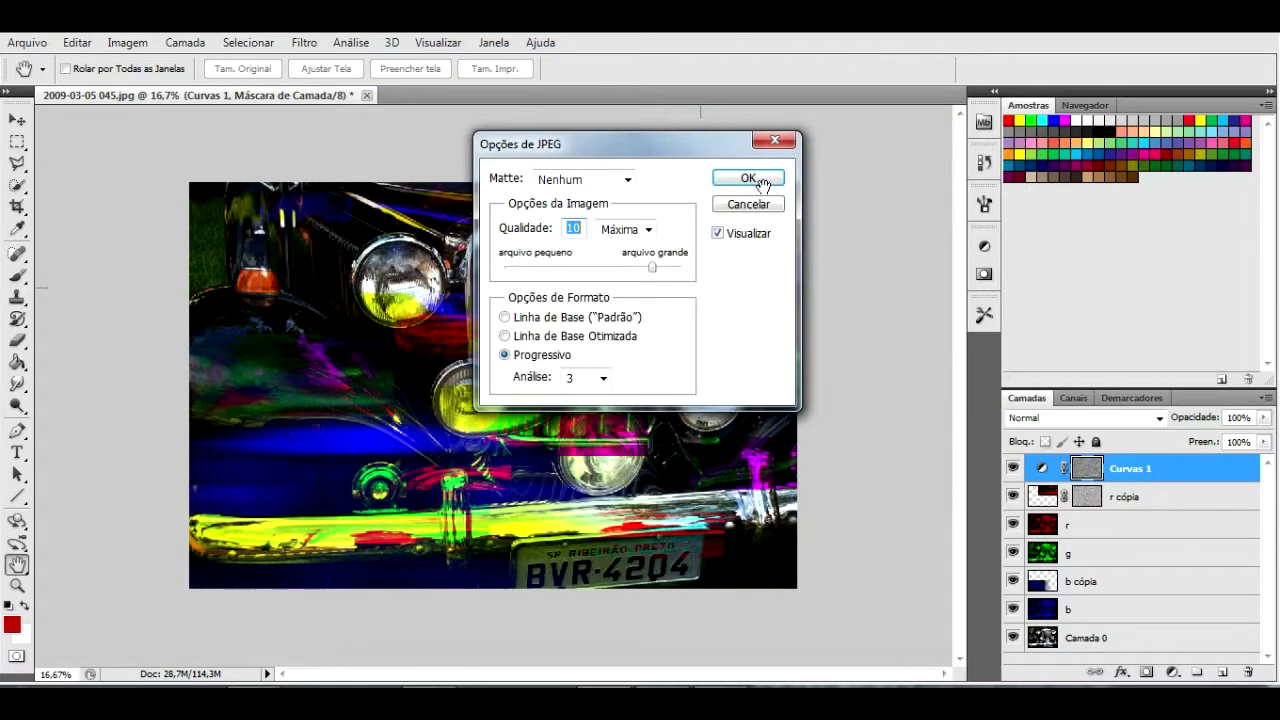